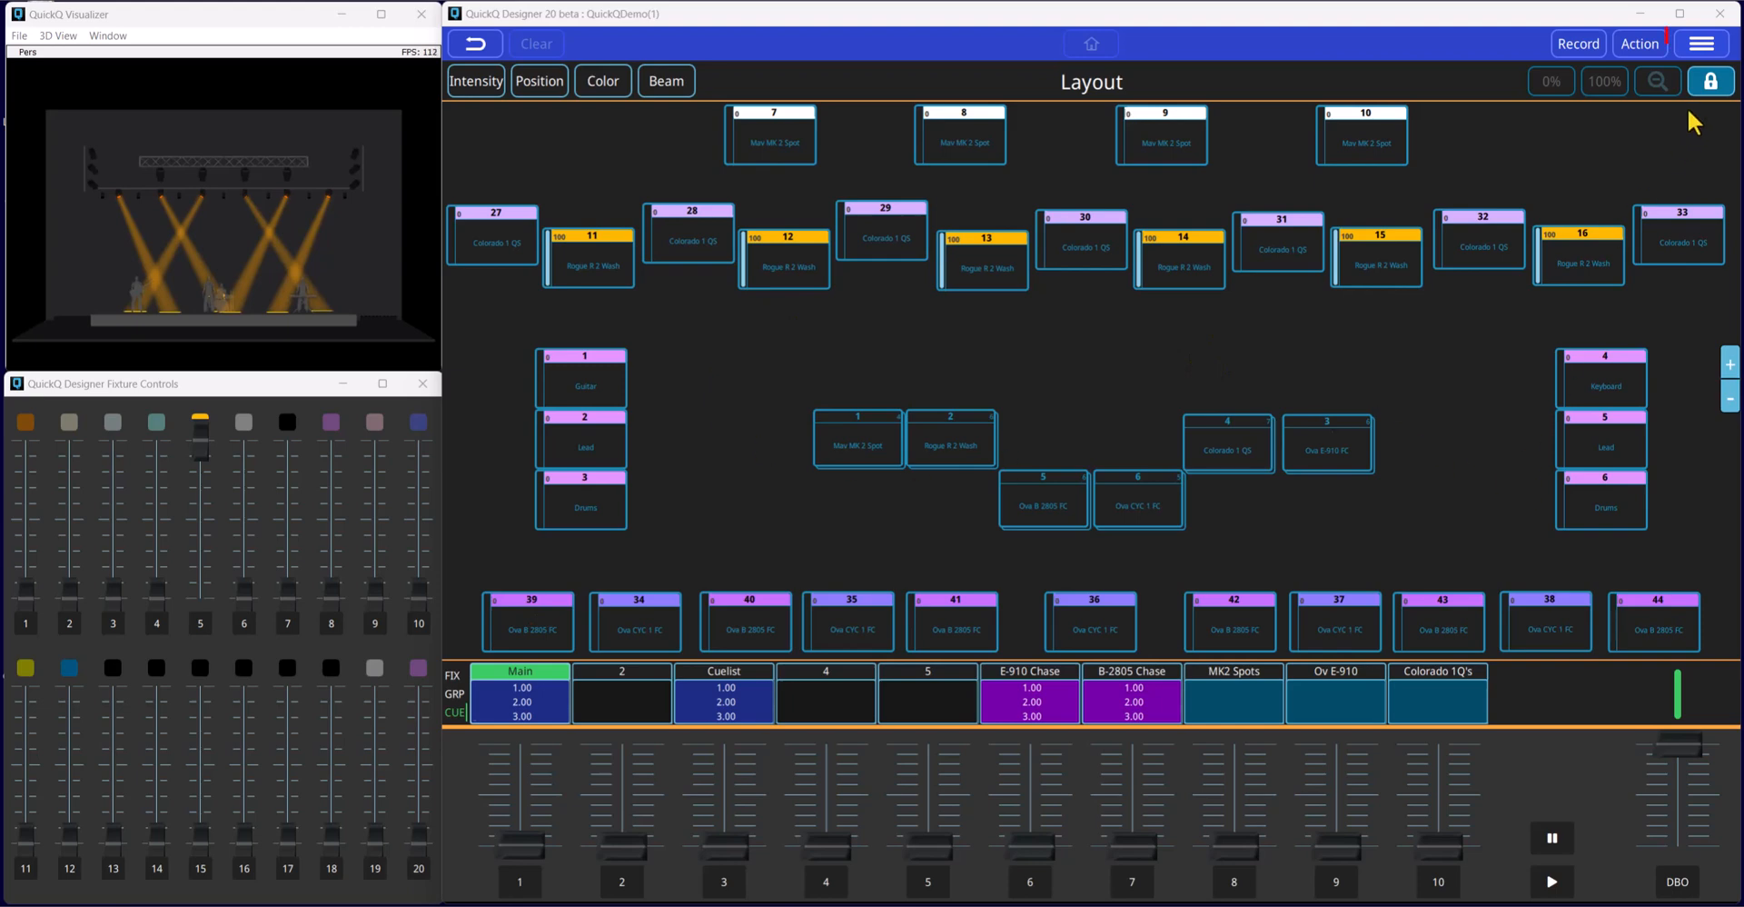
Start a new show, erasing the current QuickQDemo(1) show from memory.
{"action": "left_click", "coordinate": [1711, 46]}
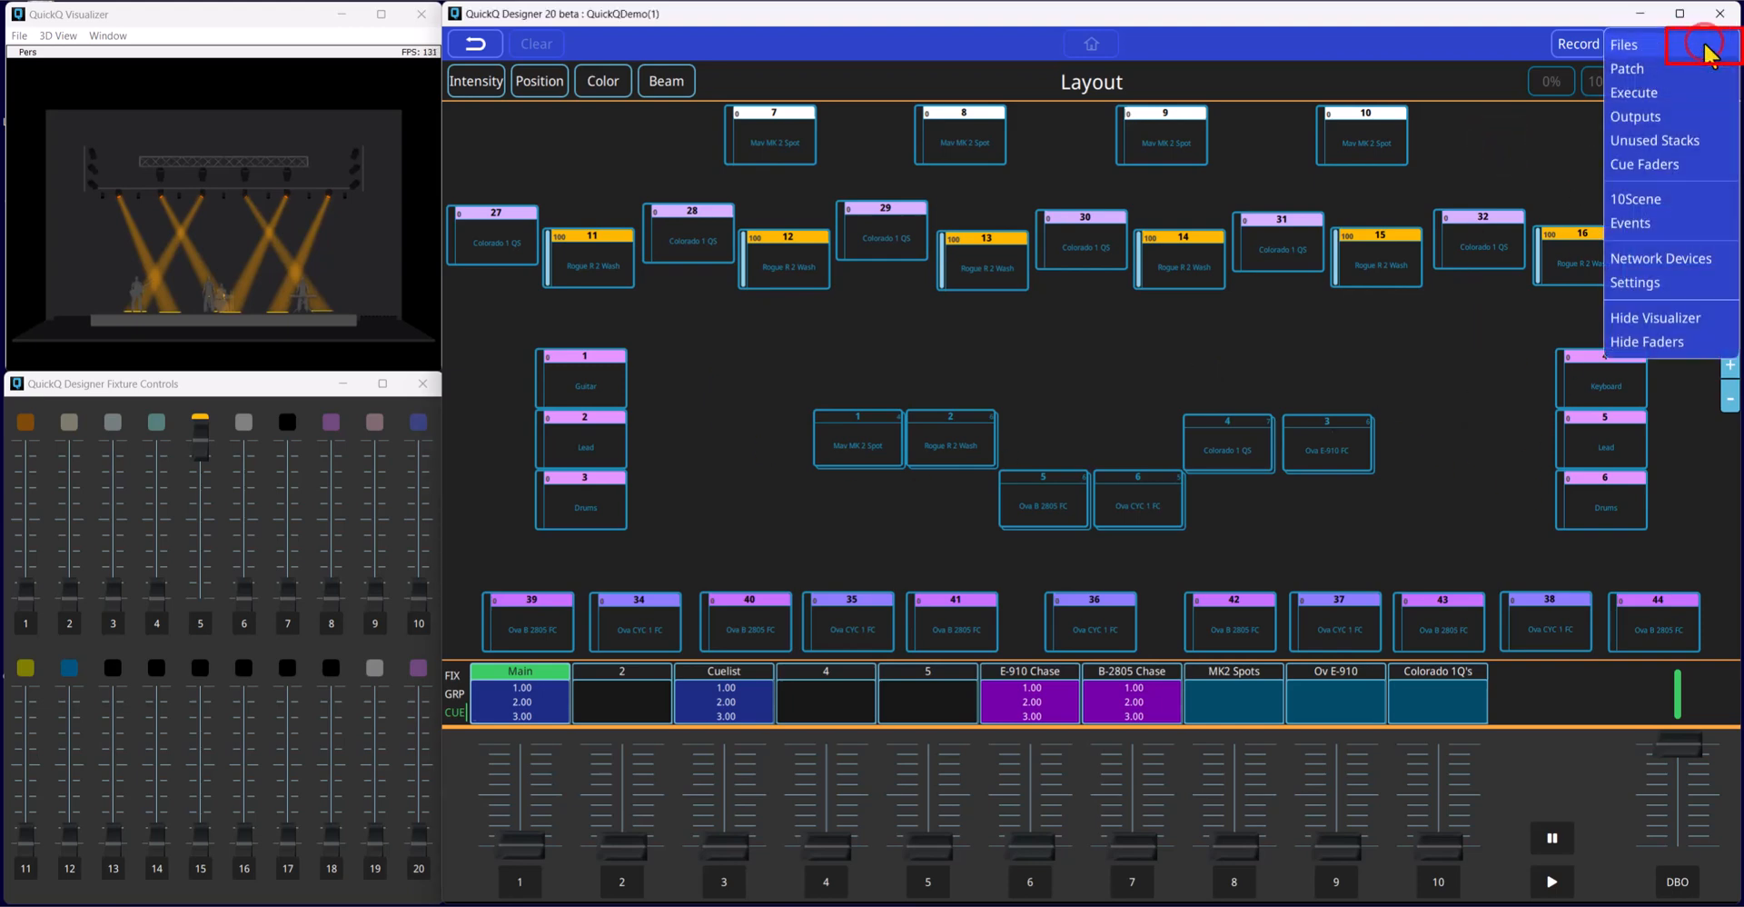
{"action": "left_click", "coordinate": [1650, 45]}
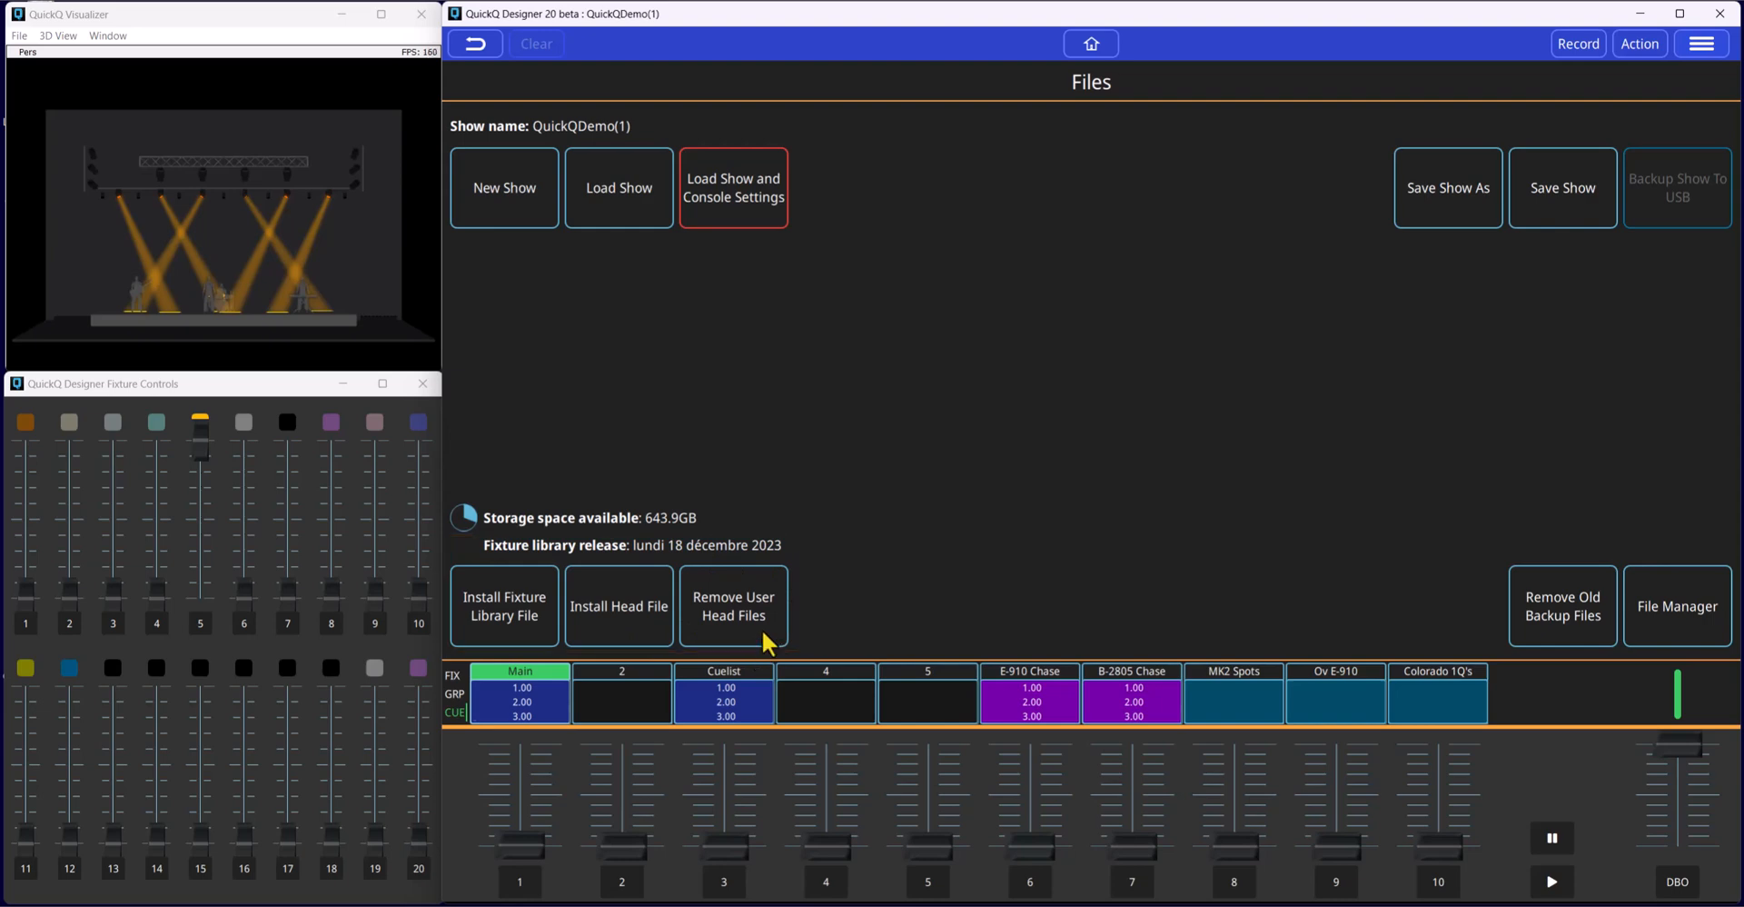
{"action": "left_click", "coordinate": [514, 206]}
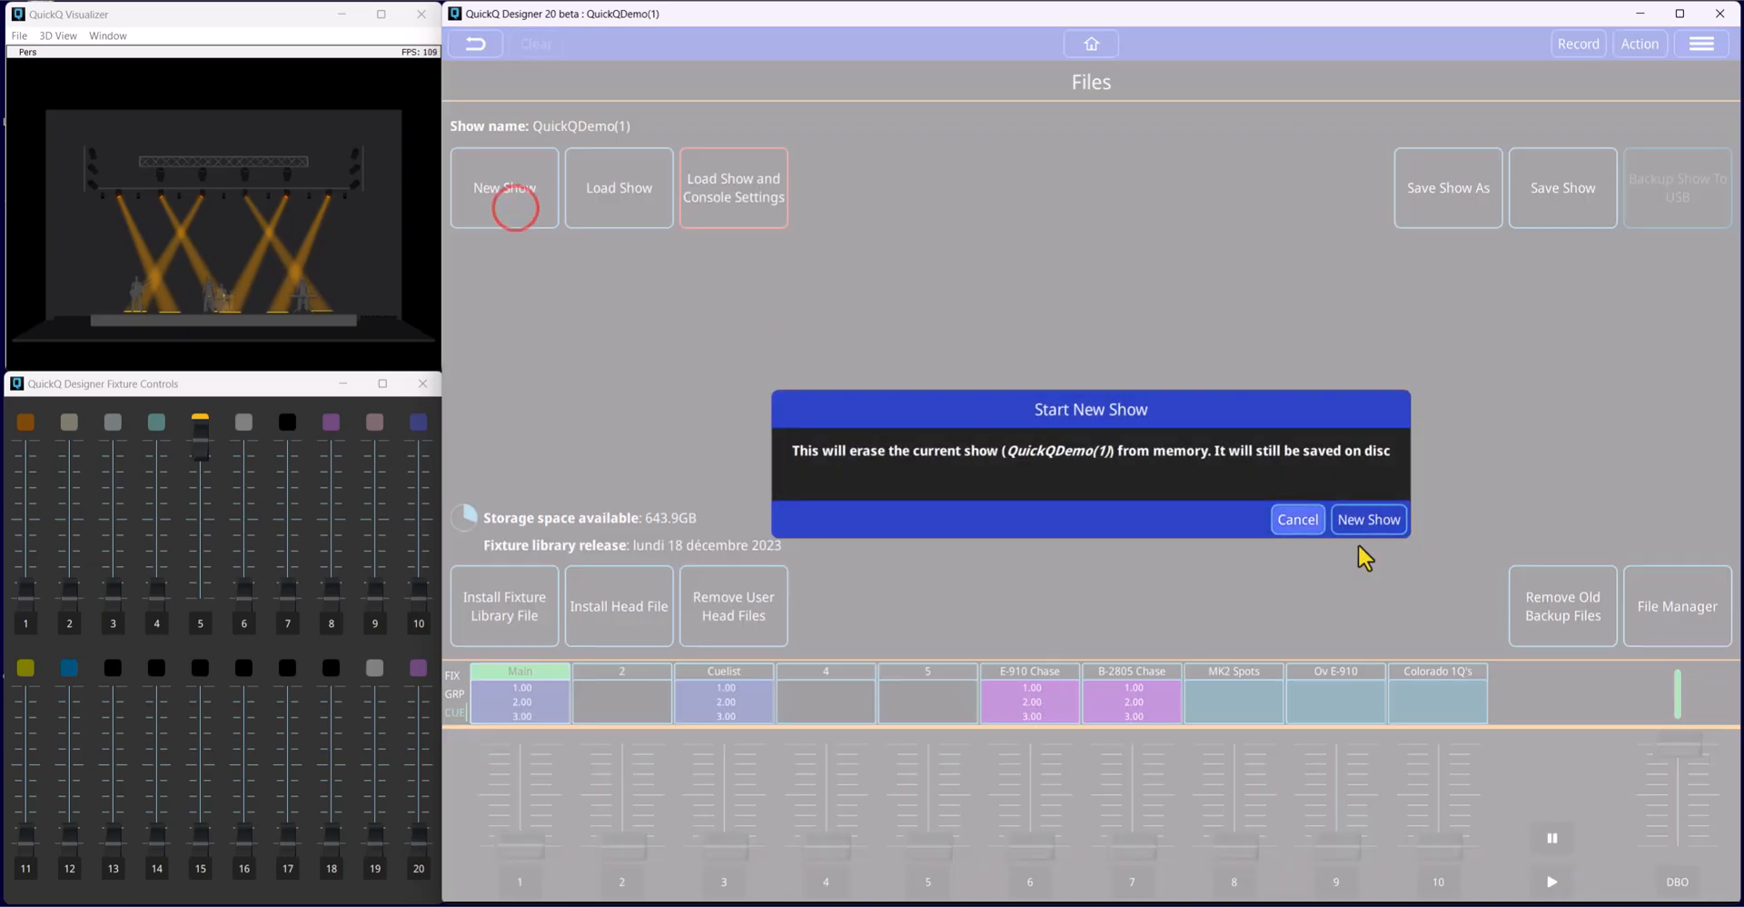
{"action": "left_click", "coordinate": [1373, 523]}
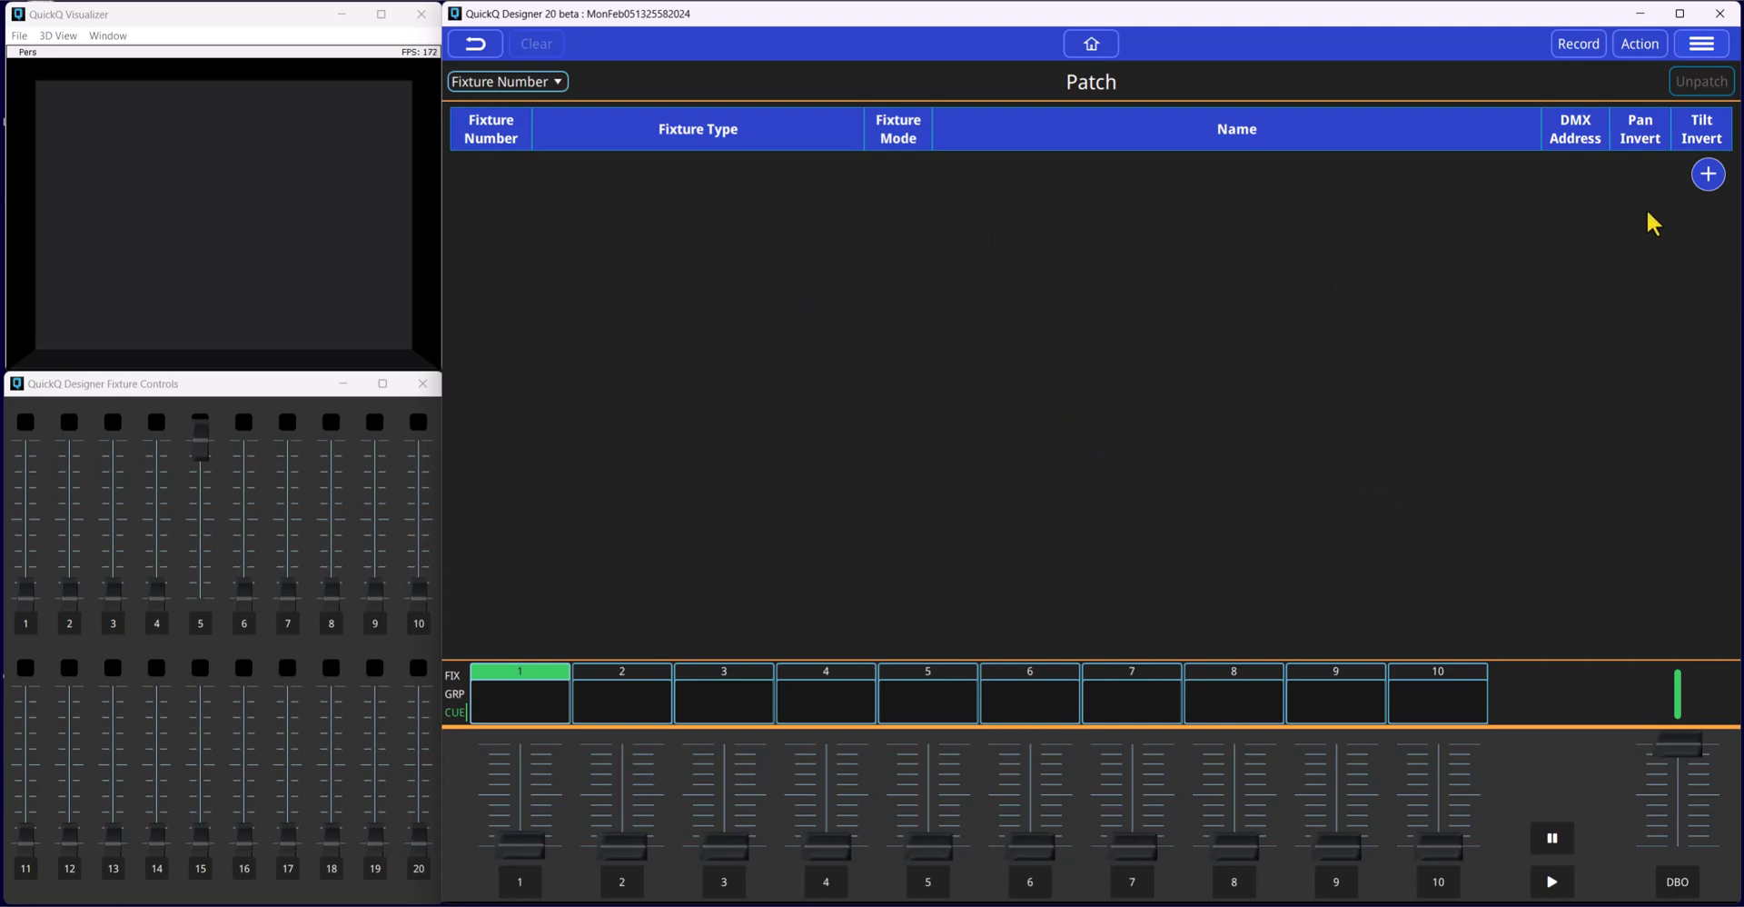
Begin adding fixtures, look at the quick dimmer and RGB LED choices, and clear the search text in the fixture finder.
{"action": "left_click", "coordinate": [1712, 178]}
{"action": "left_click", "coordinate": [1714, 180]}
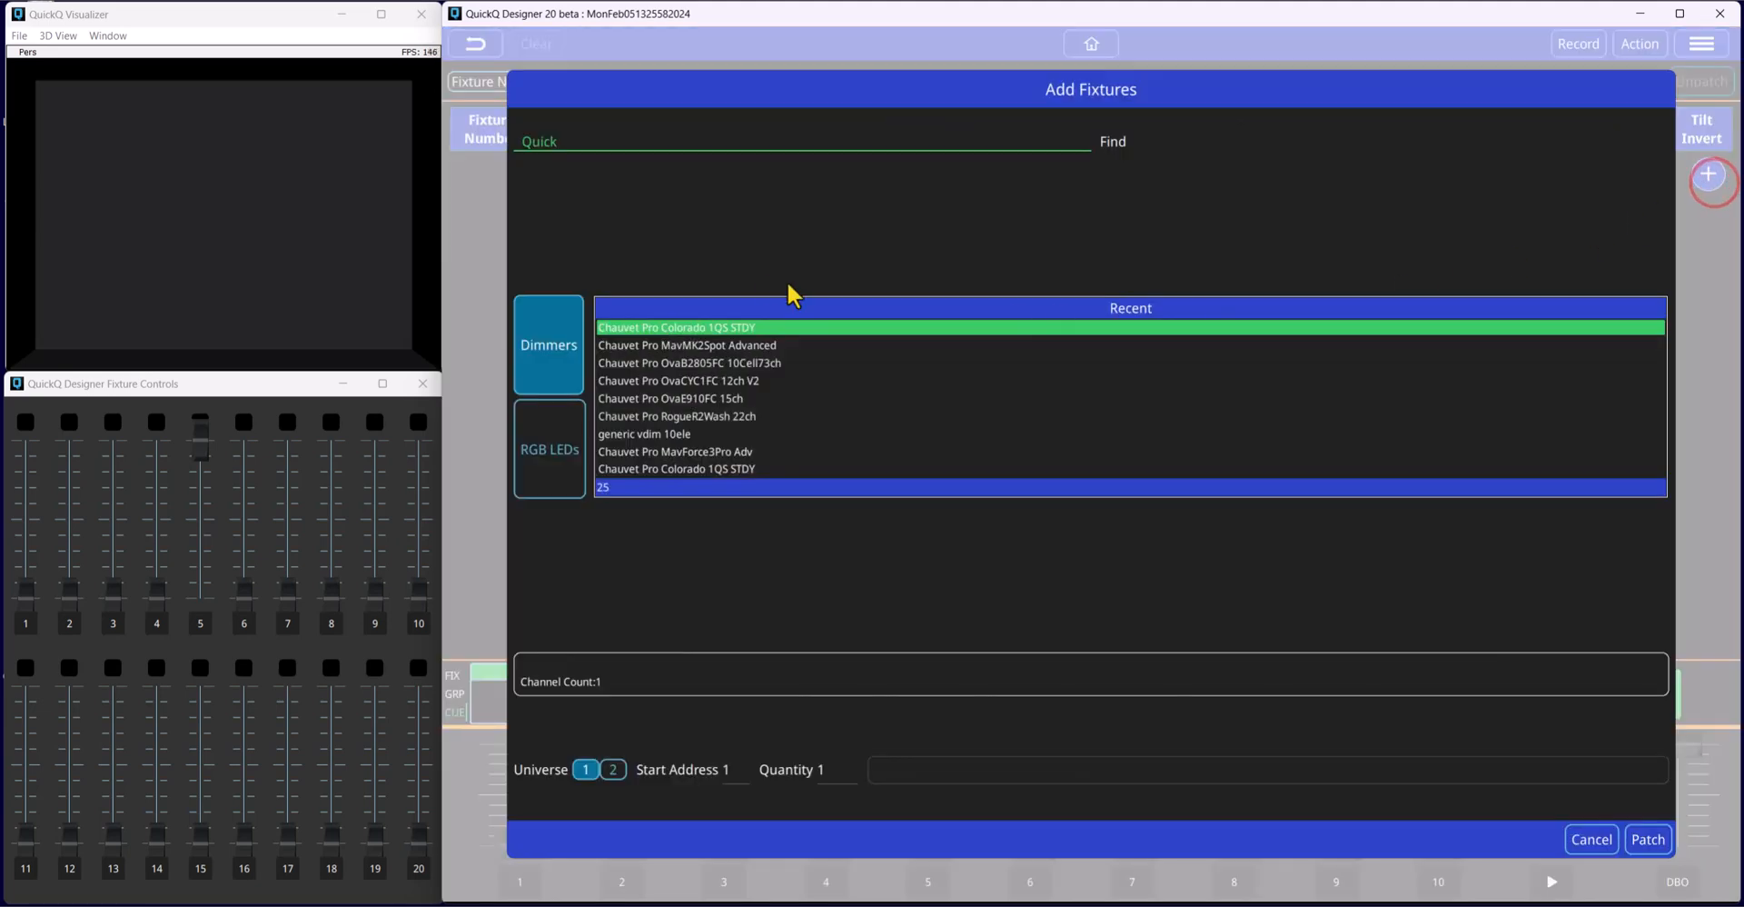
{"action": "left_click", "coordinate": [564, 155]}
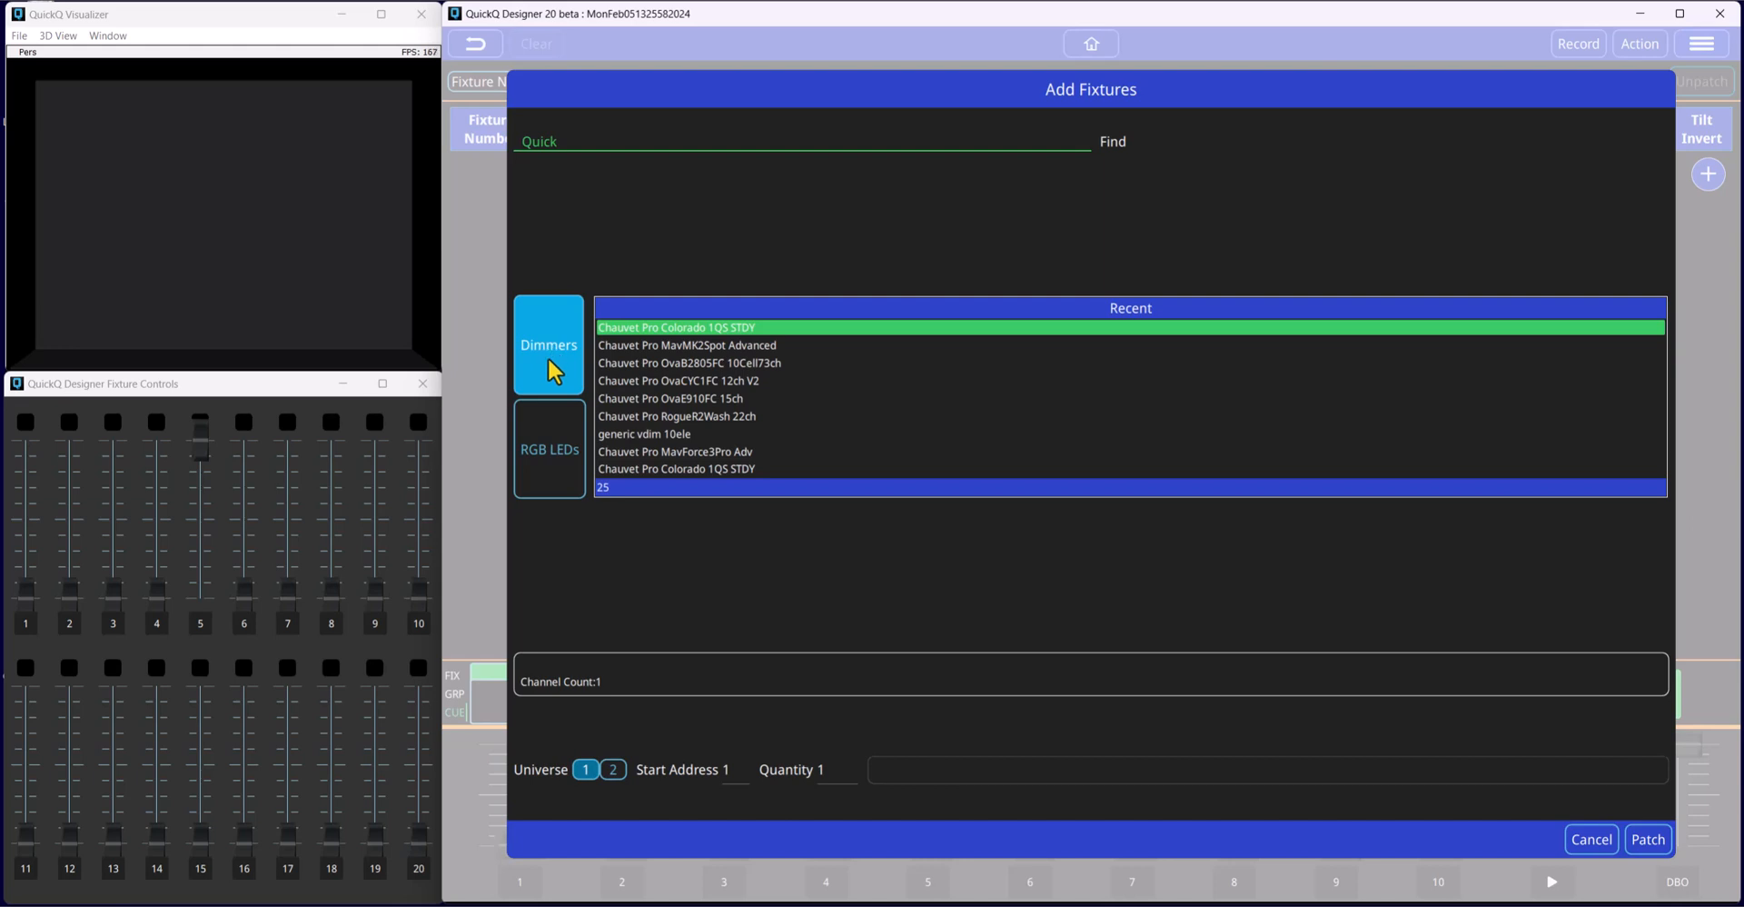
{"action": "left_click", "coordinate": [547, 481]}
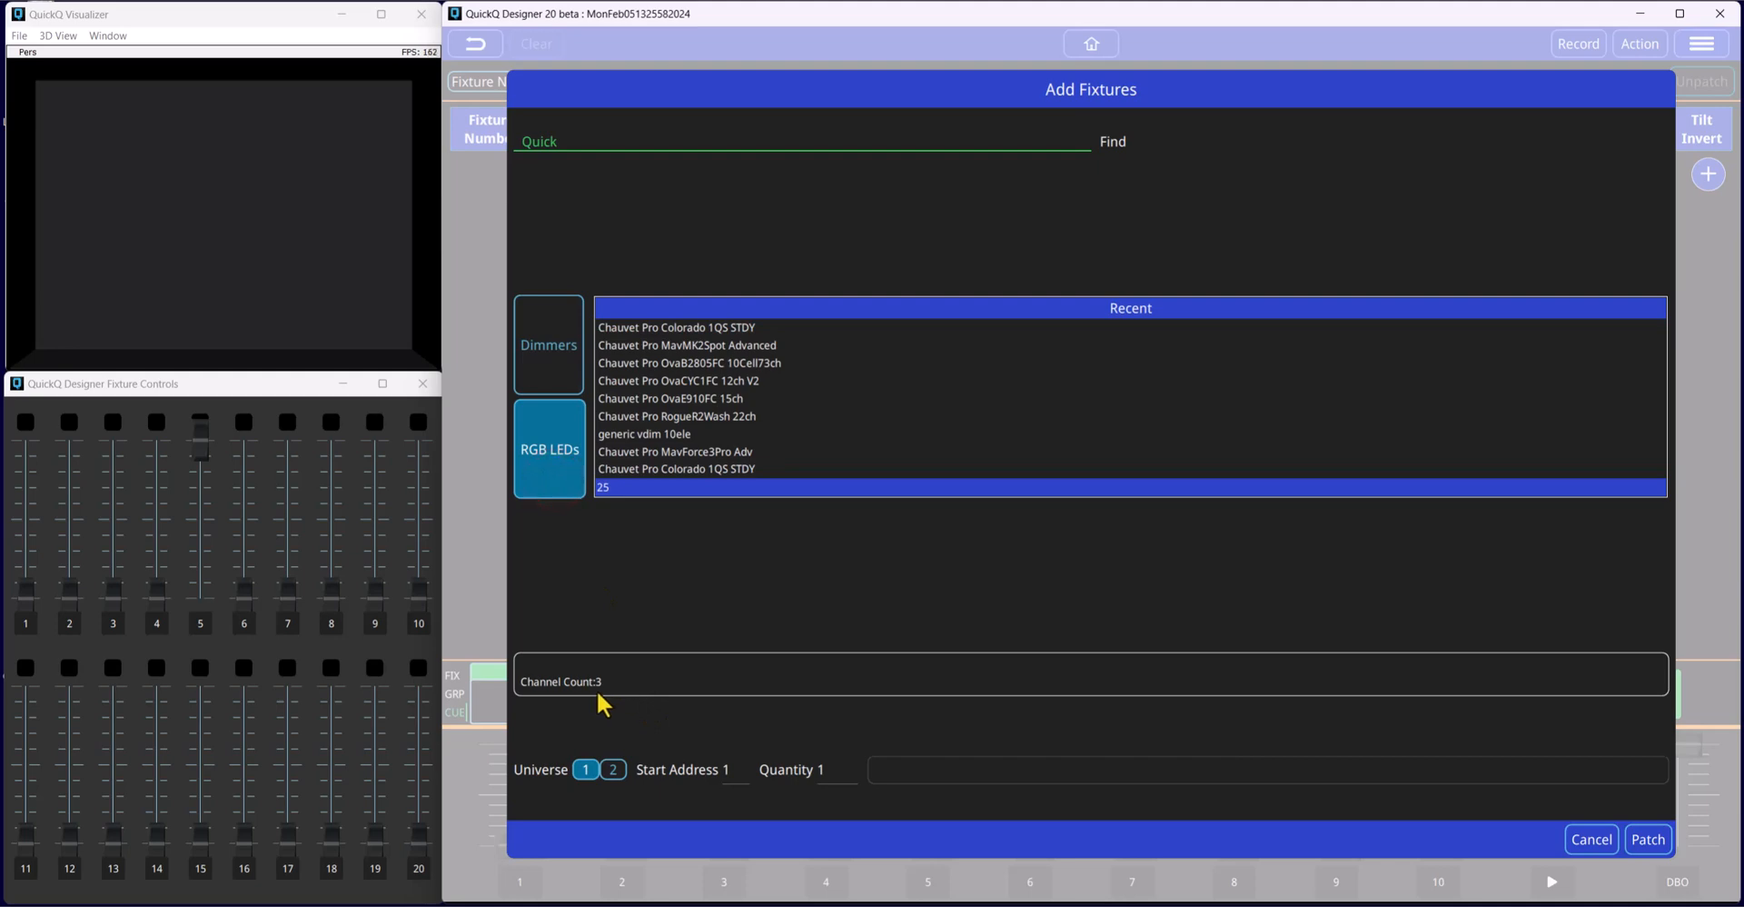
{"action": "left_click", "coordinate": [1131, 141]}
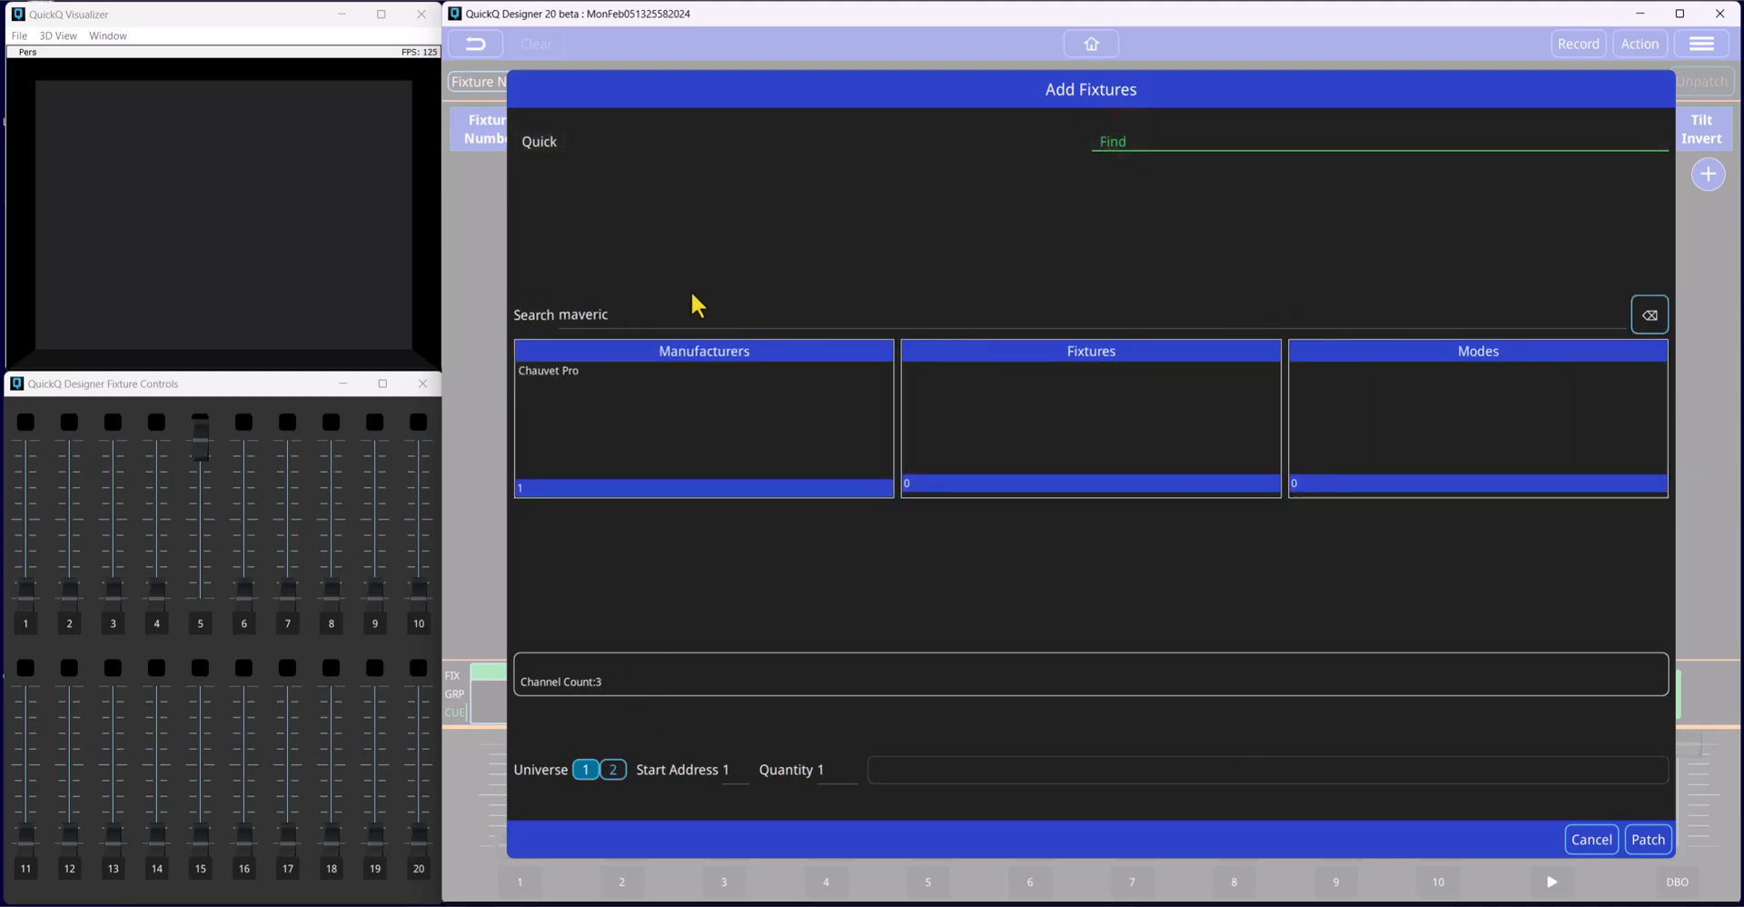
{"action": "left_click", "coordinate": [641, 318]}
{"action": "left_click", "coordinate": [1646, 316]}
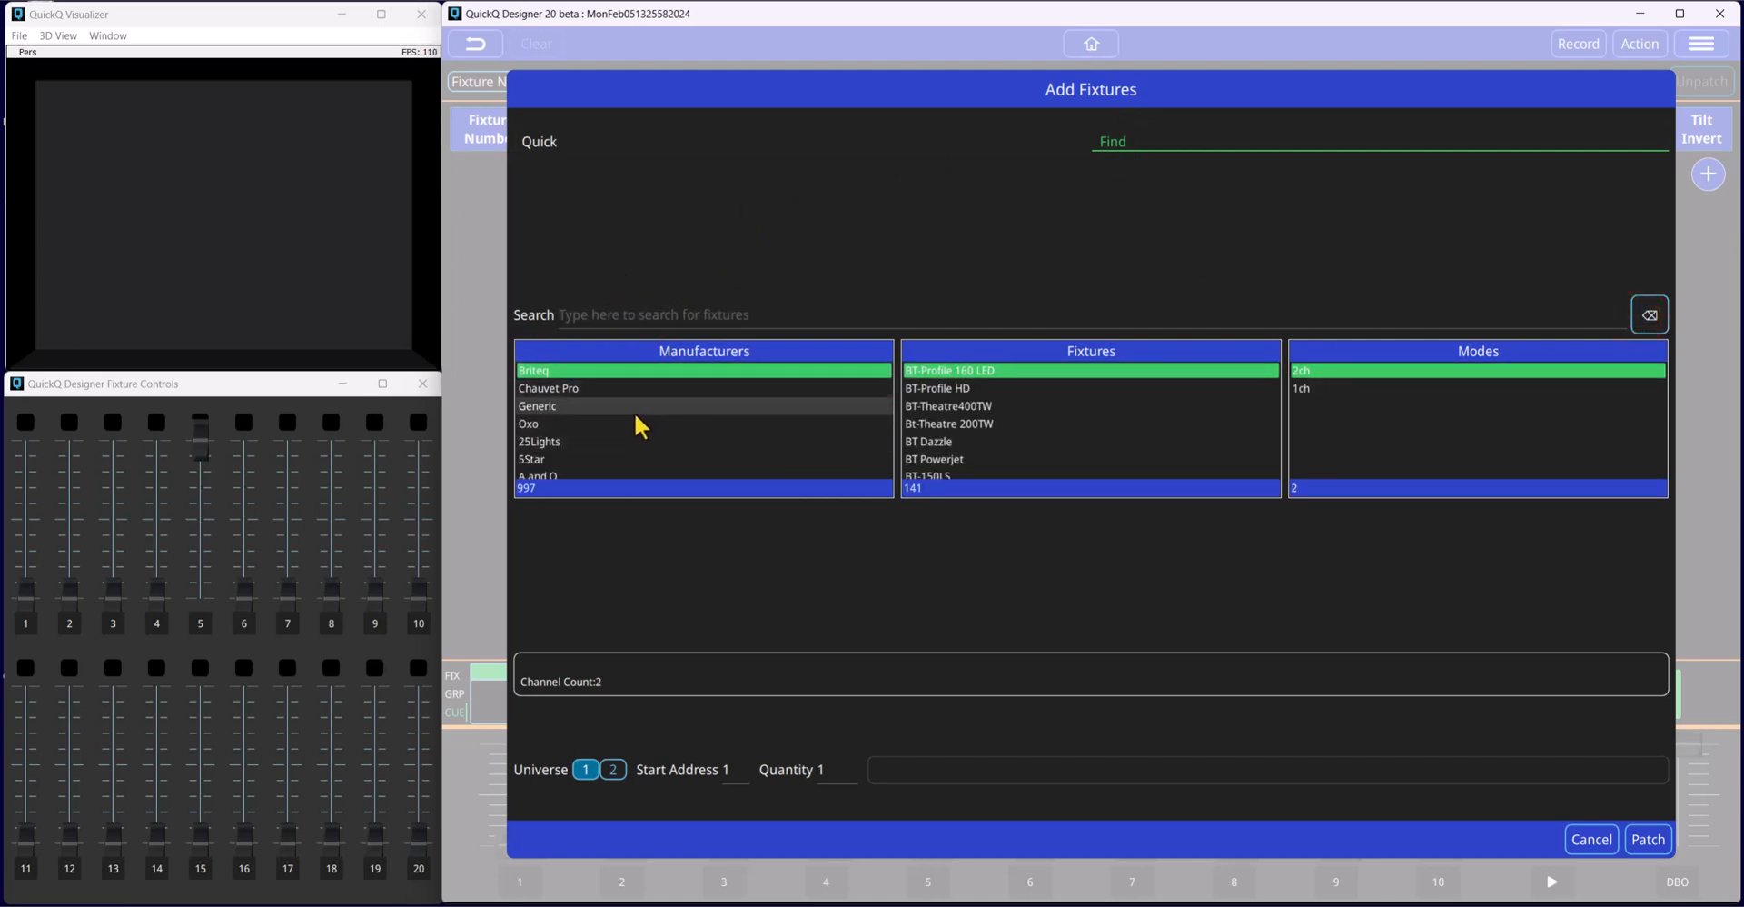
Browse the fixture library and choose the Chauvet Pro Maverick Force 3 Profile in Adv mode.
{"action": "scroll", "coordinate": [627, 456], "scroll_direction": "down", "scroll_amount": 3}
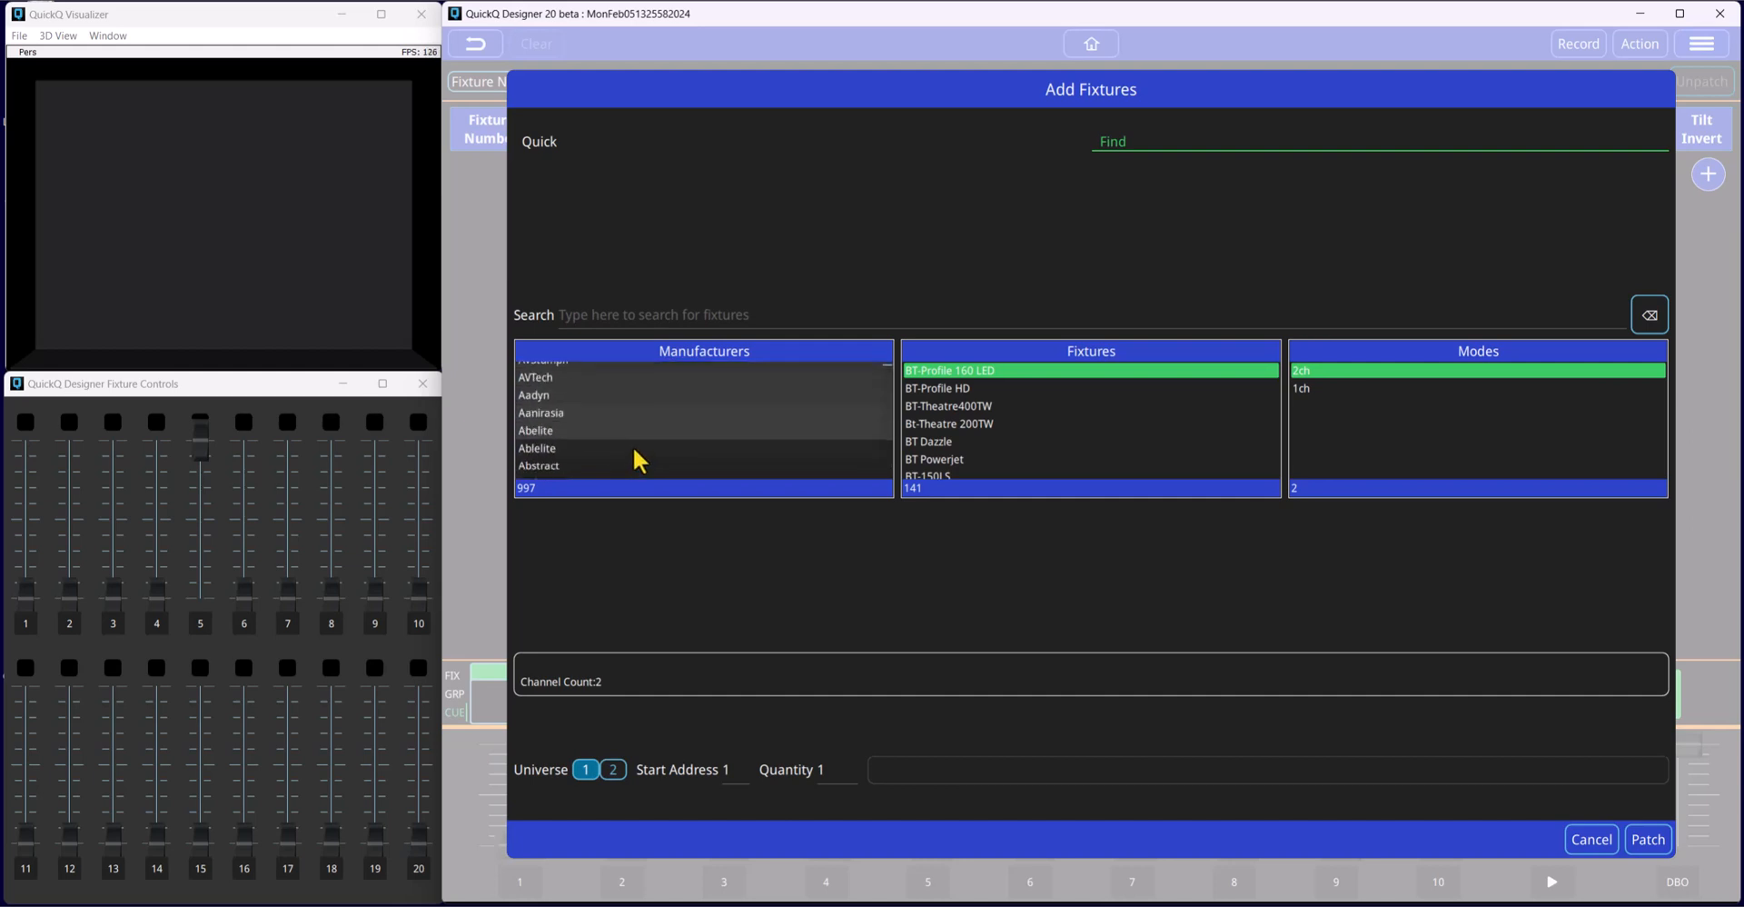
{"action": "scroll", "coordinate": [634, 454], "scroll_direction": "down", "scroll_amount": 5}
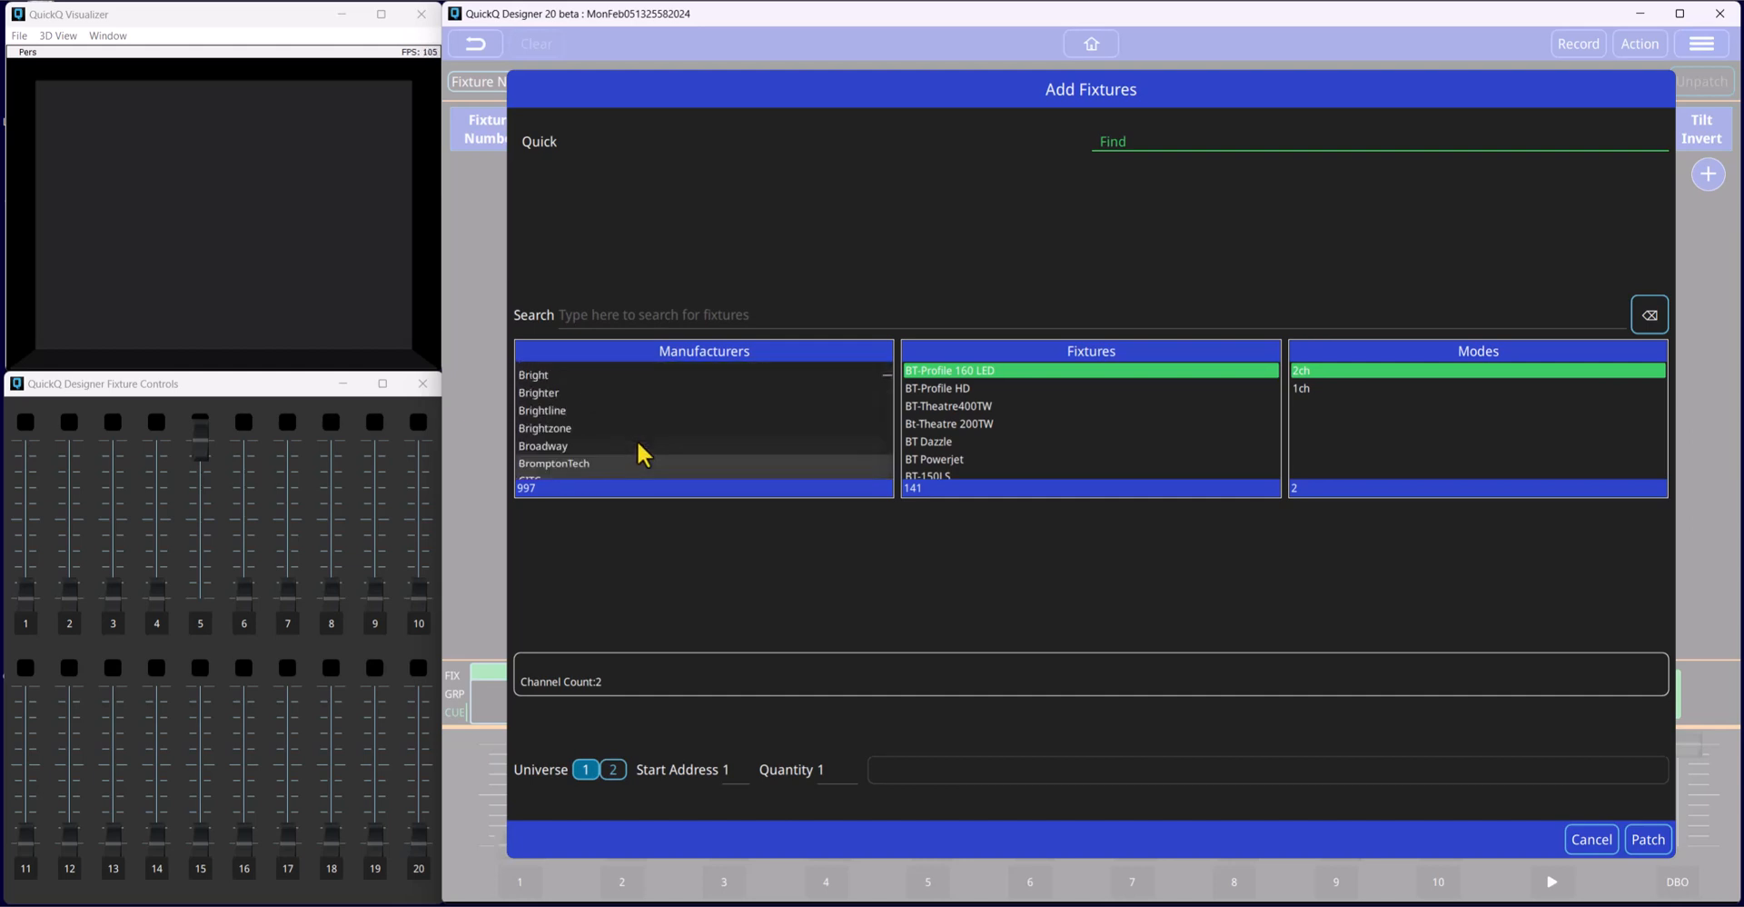
{"action": "scroll", "coordinate": [635, 440], "scroll_direction": "up", "scroll_amount": 8}
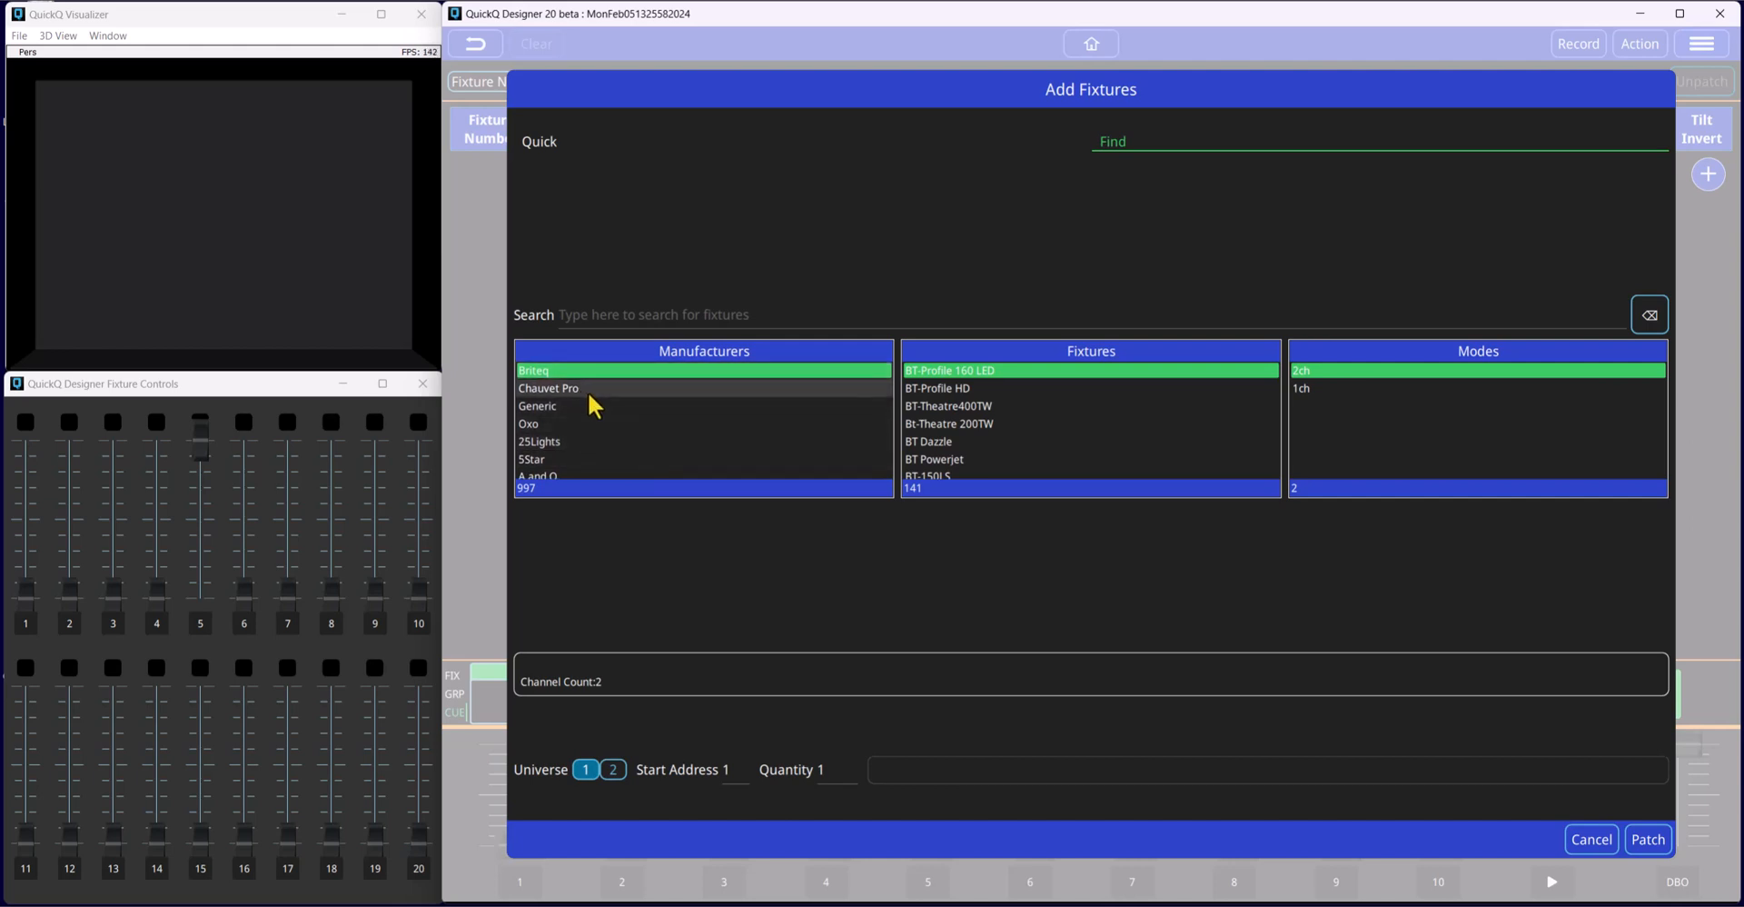
{"action": "left_click", "coordinate": [708, 388]}
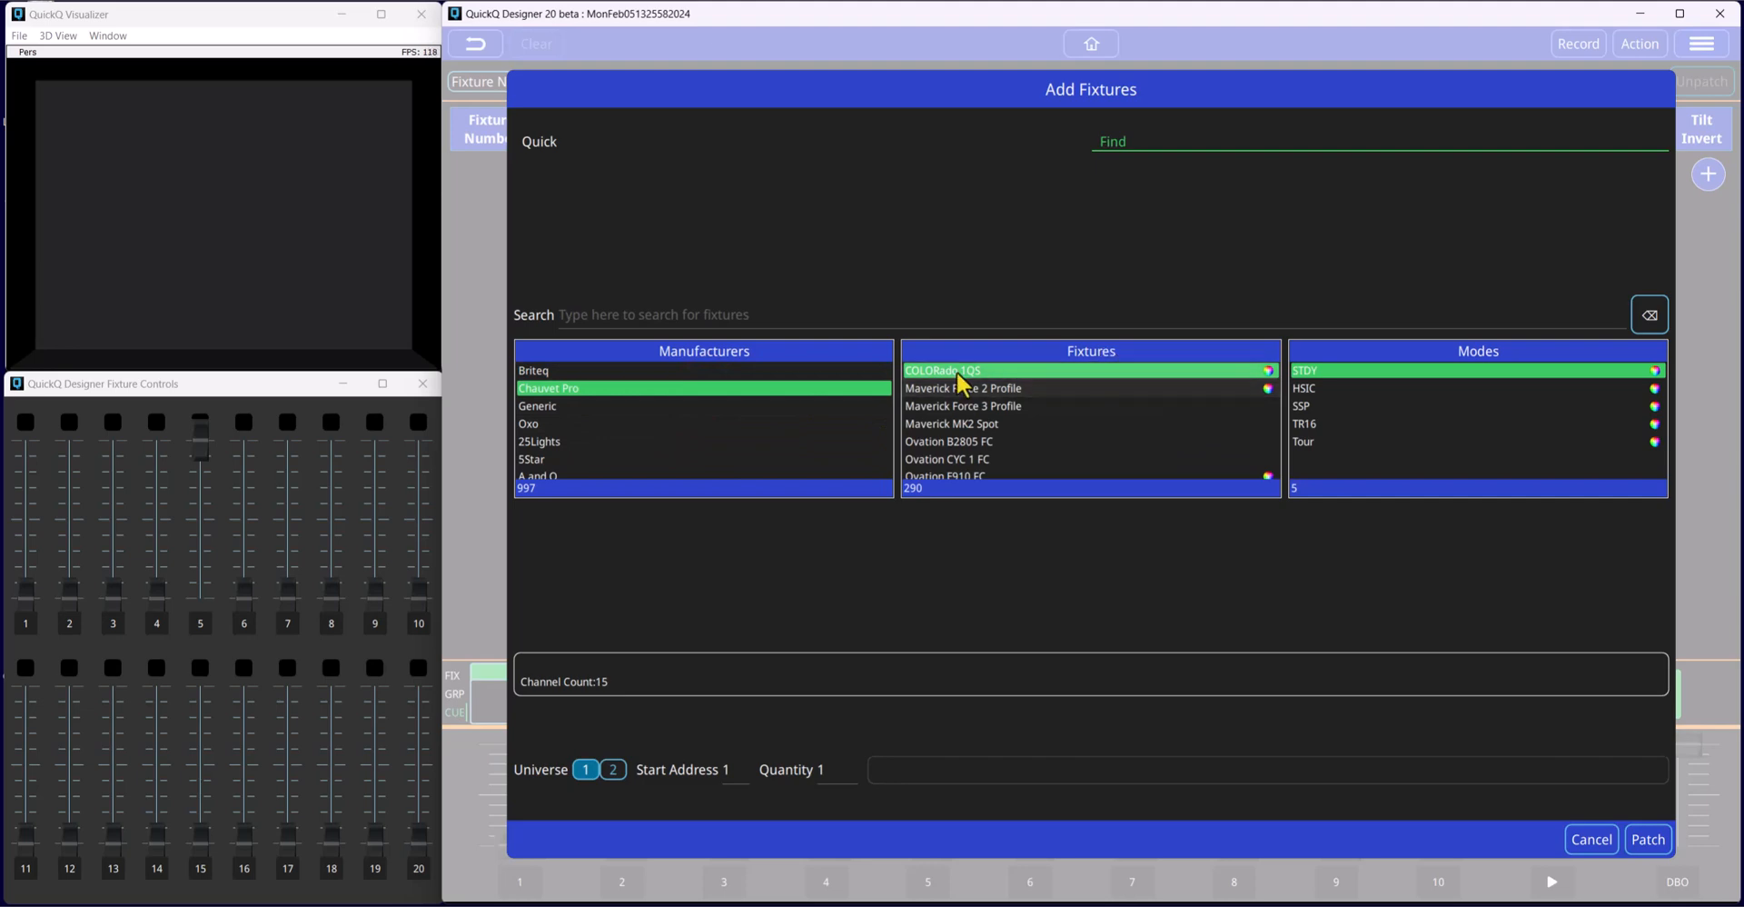
{"action": "scroll", "coordinate": [1080, 418], "scroll_direction": "down", "scroll_amount": 3}
{"action": "scroll", "coordinate": [1080, 417], "scroll_direction": "down", "scroll_amount": 20}
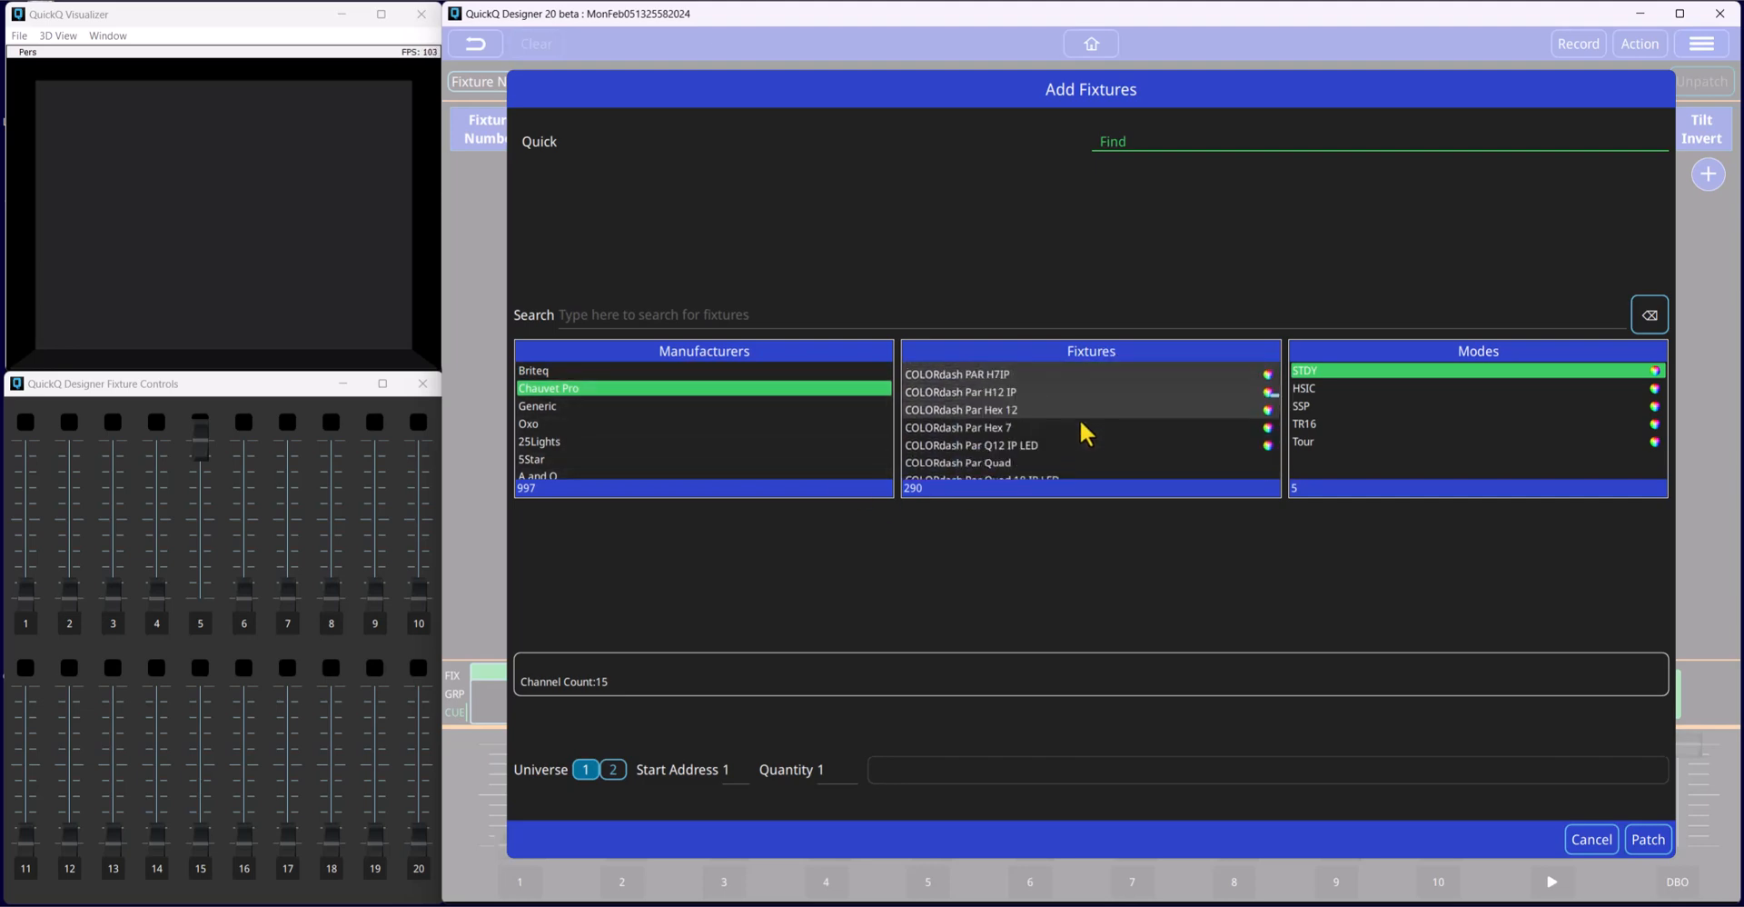
{"action": "scroll", "coordinate": [1079, 417], "scroll_direction": "up", "scroll_amount": 15}
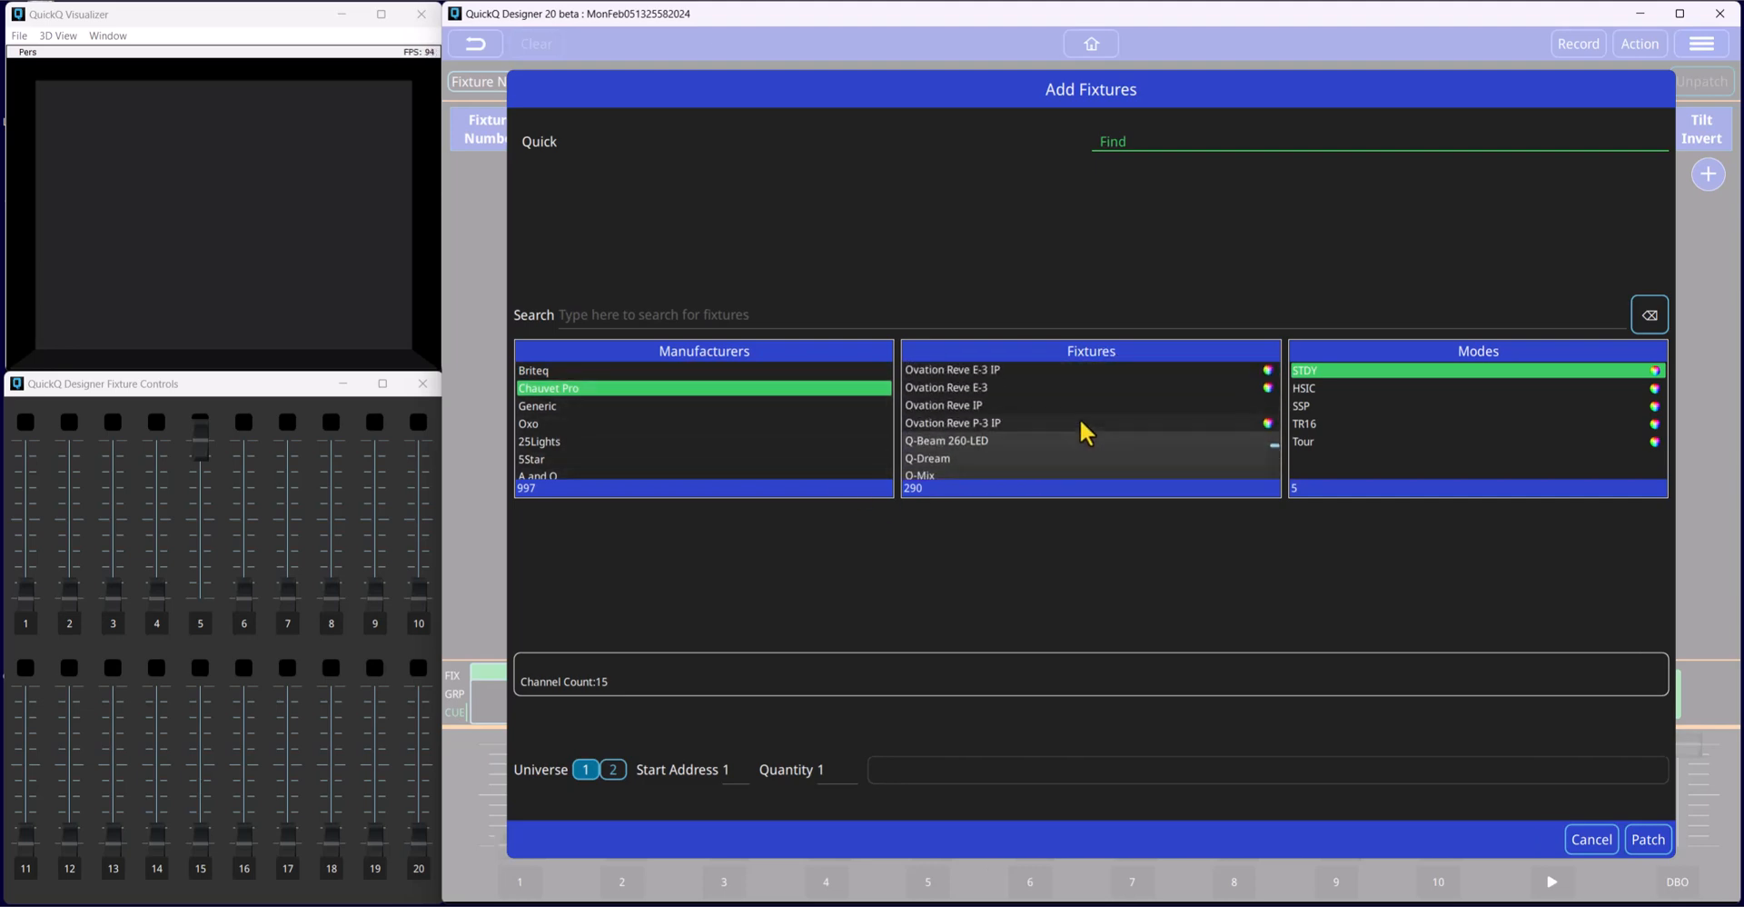
{"action": "scroll", "coordinate": [1079, 417], "scroll_direction": "down", "scroll_amount": 10}
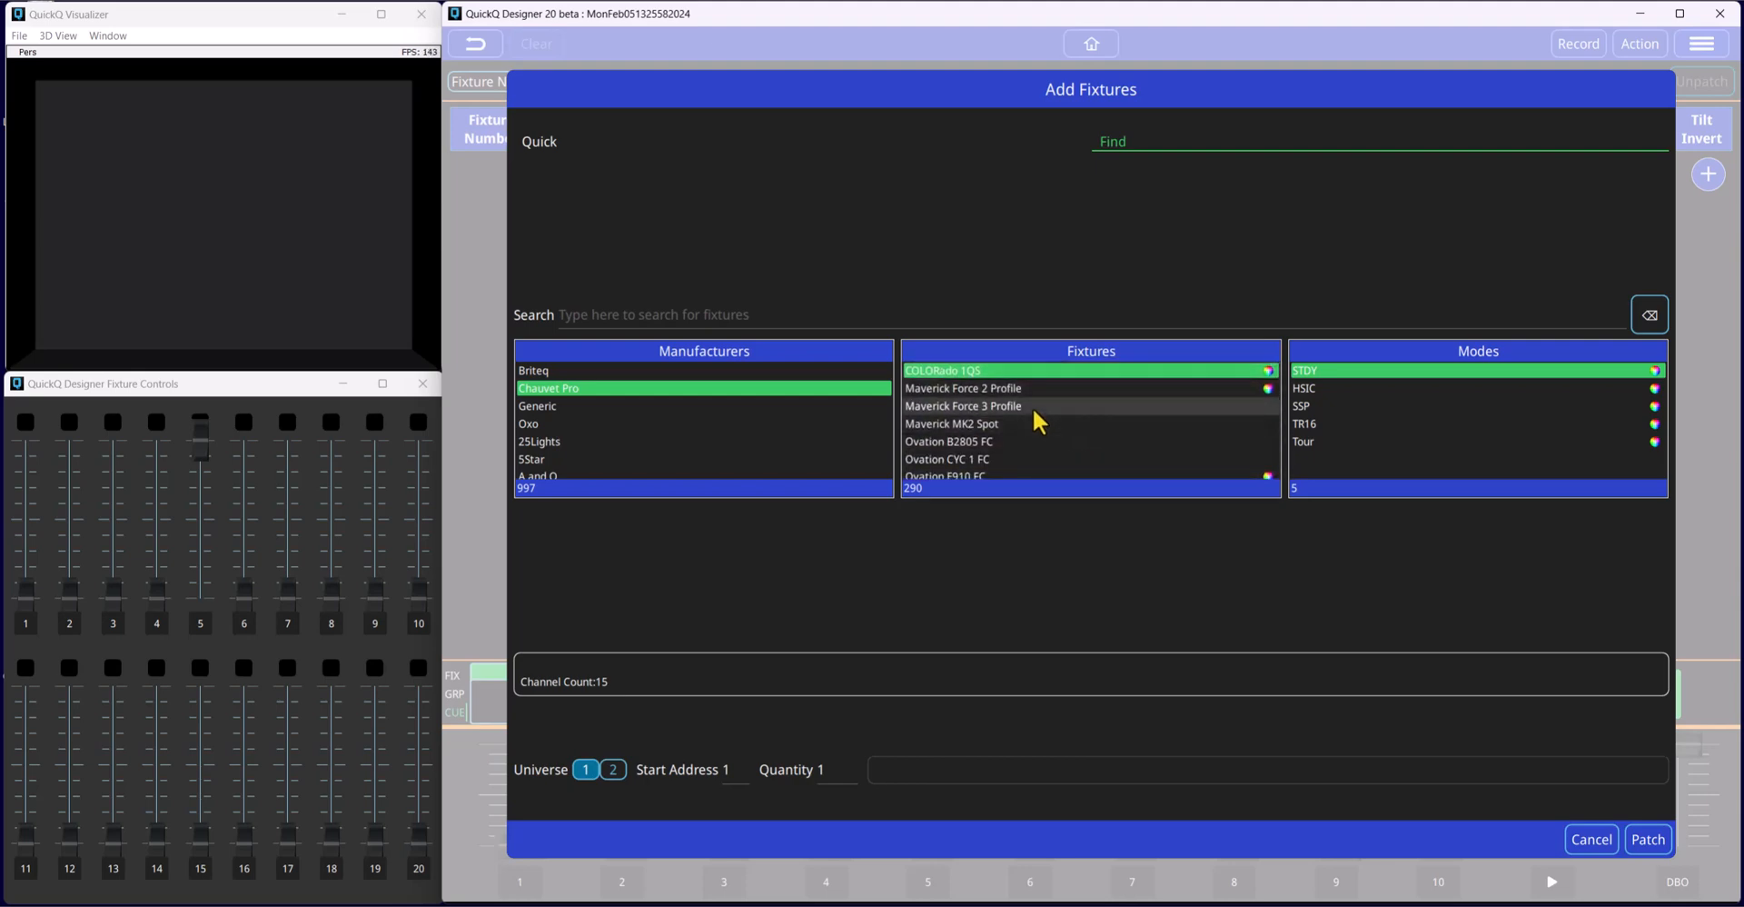
{"action": "left_click", "coordinate": [1032, 406]}
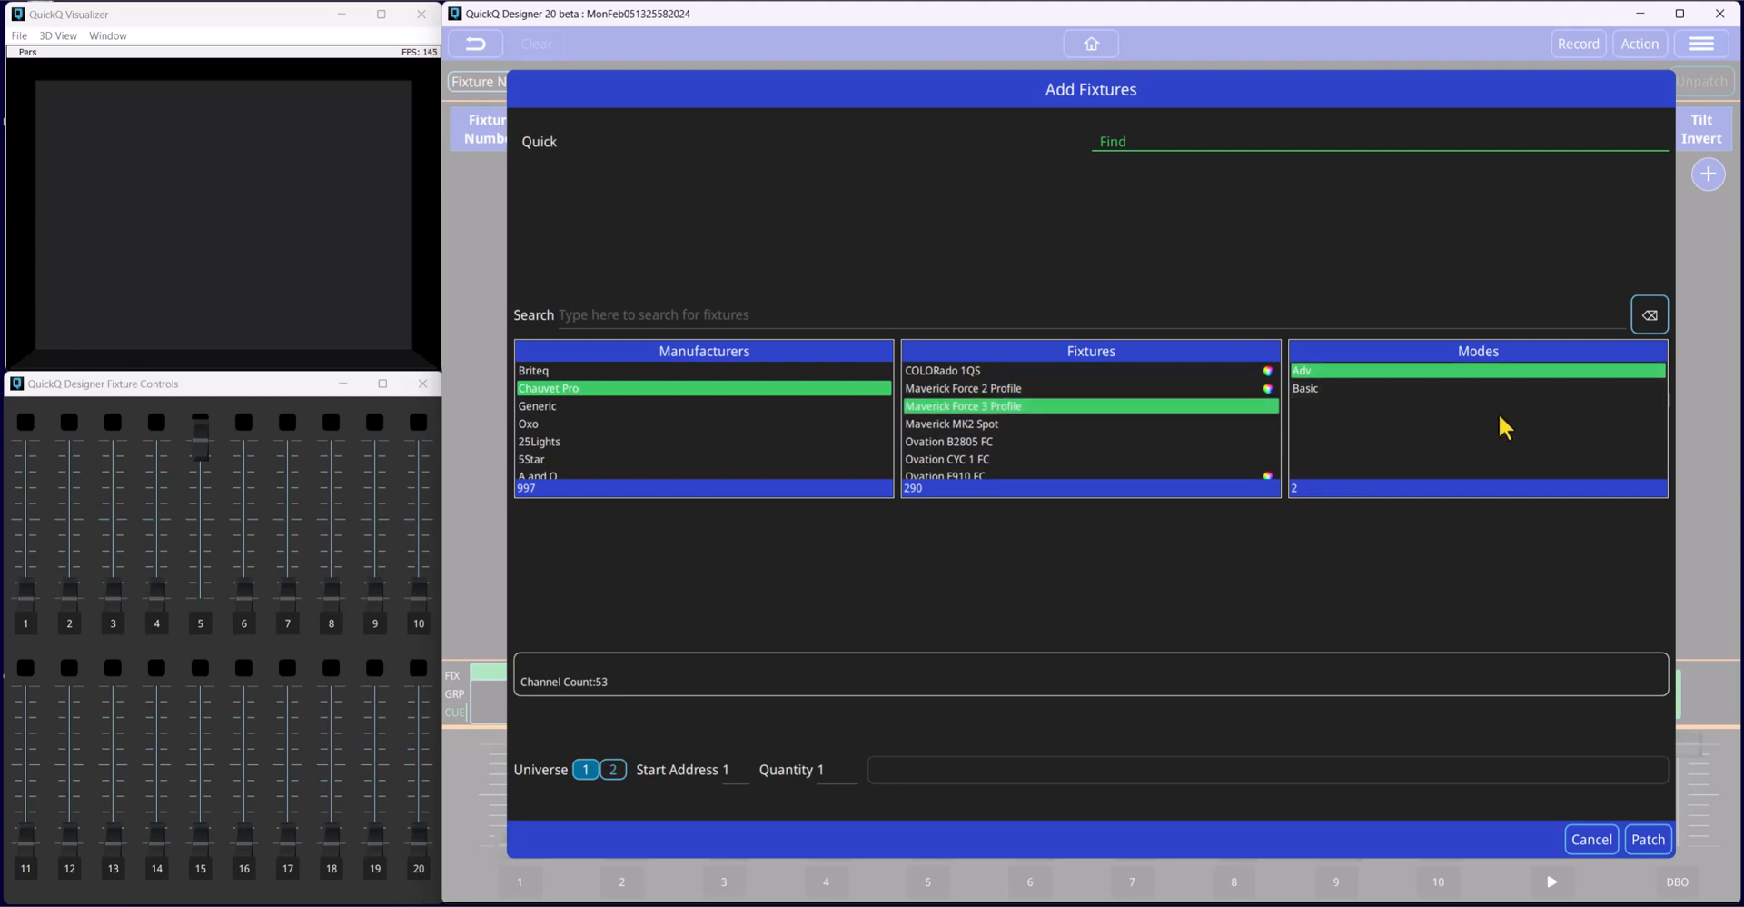
{"action": "left_click", "coordinate": [1338, 370]}
Patch a quantity of 6 of the chosen fixture in universe 1 from start address 1.
{"action": "left_click", "coordinate": [583, 771]}
{"action": "left_click", "coordinate": [614, 771]}
{"action": "left_click", "coordinate": [586, 774]}
{"action": "left_click", "coordinate": [828, 770]}
{"action": "type", "text": "6"}
{"action": "left_click", "coordinate": [1648, 840]}
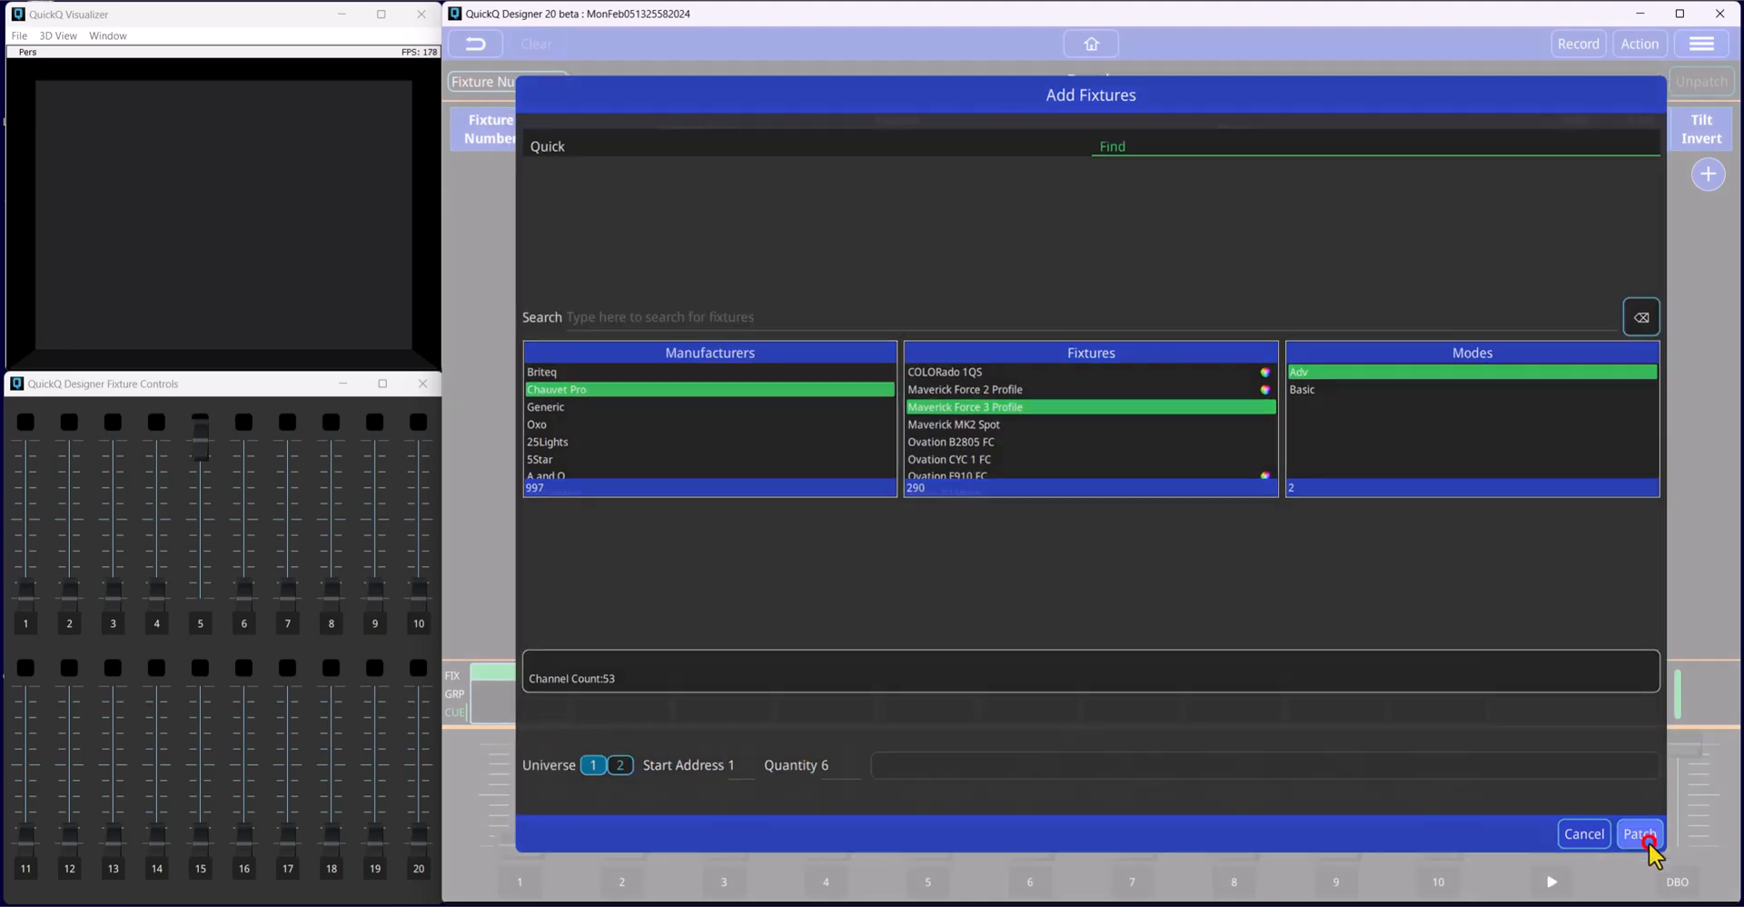
Renumber fixtures 1 and 2 as 101 and 102.
{"action": "left_click", "coordinate": [491, 167]}
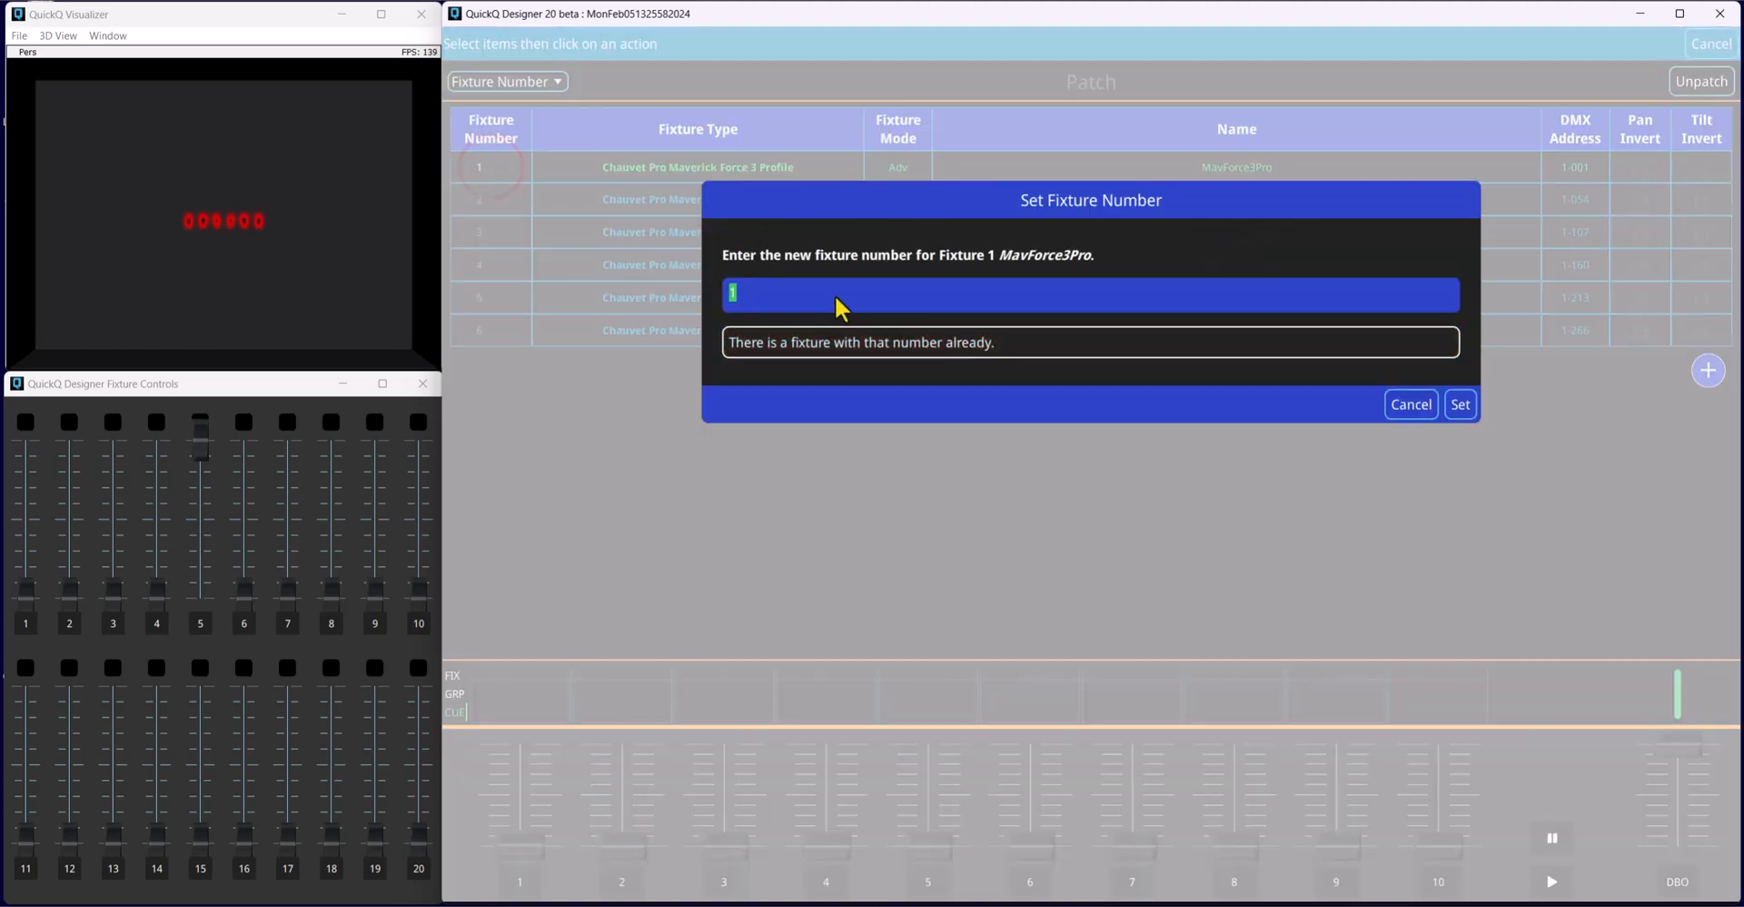
{"action": "type", "text": "01"}
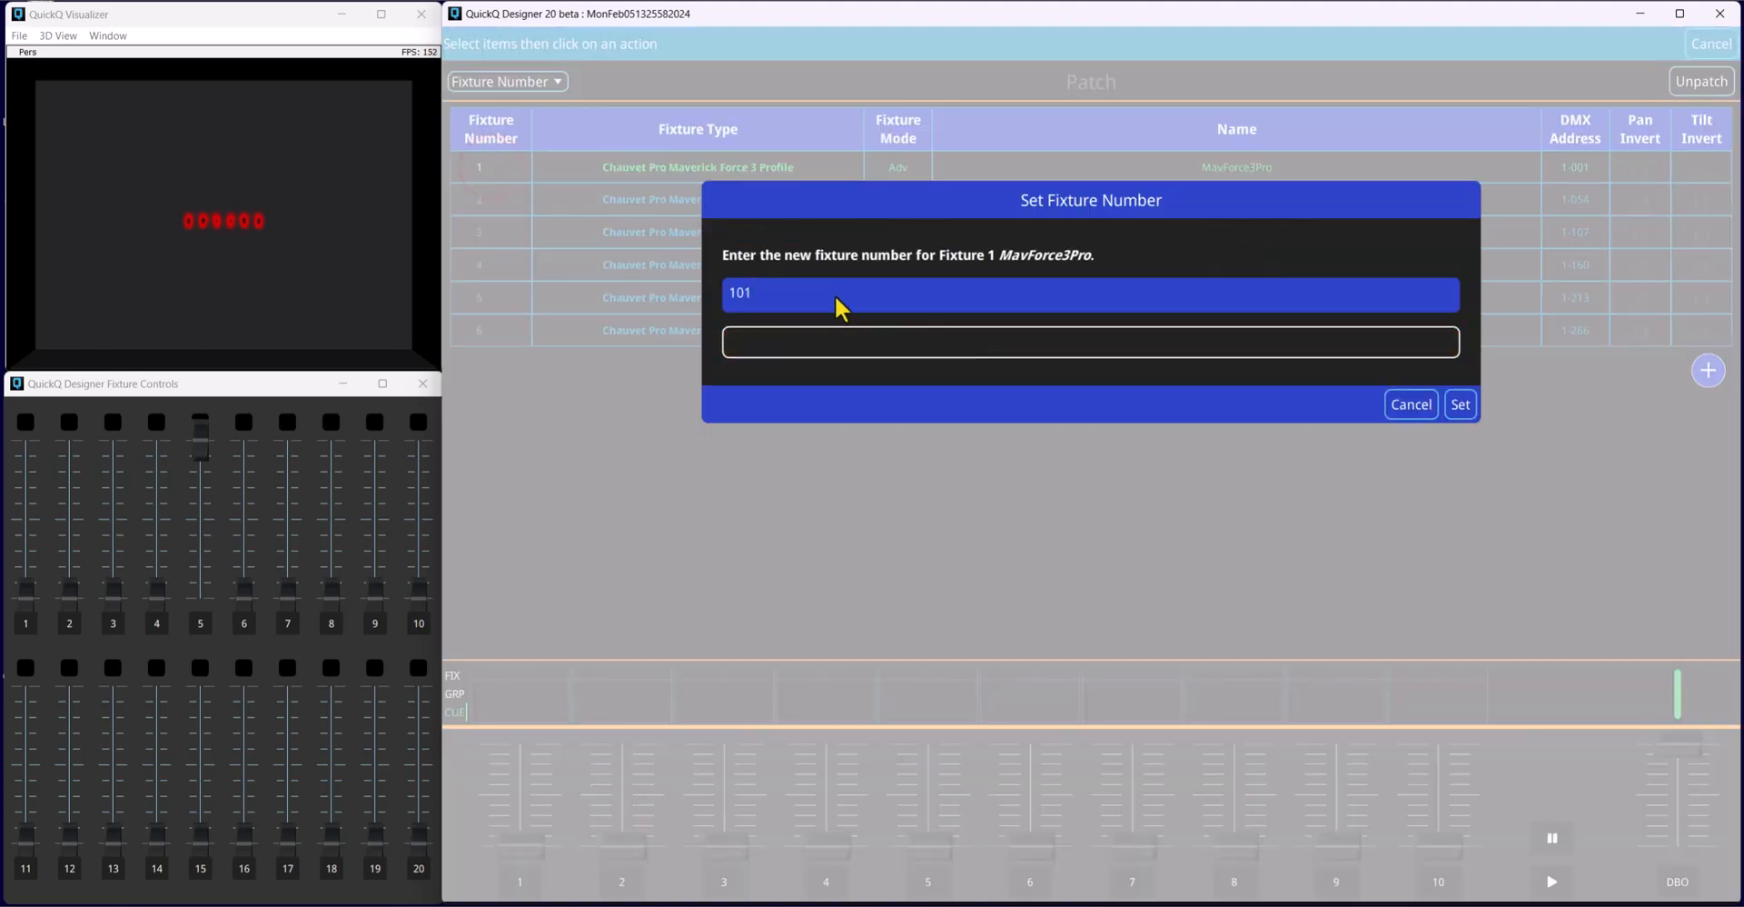
{"action": "key", "text": "Return"}
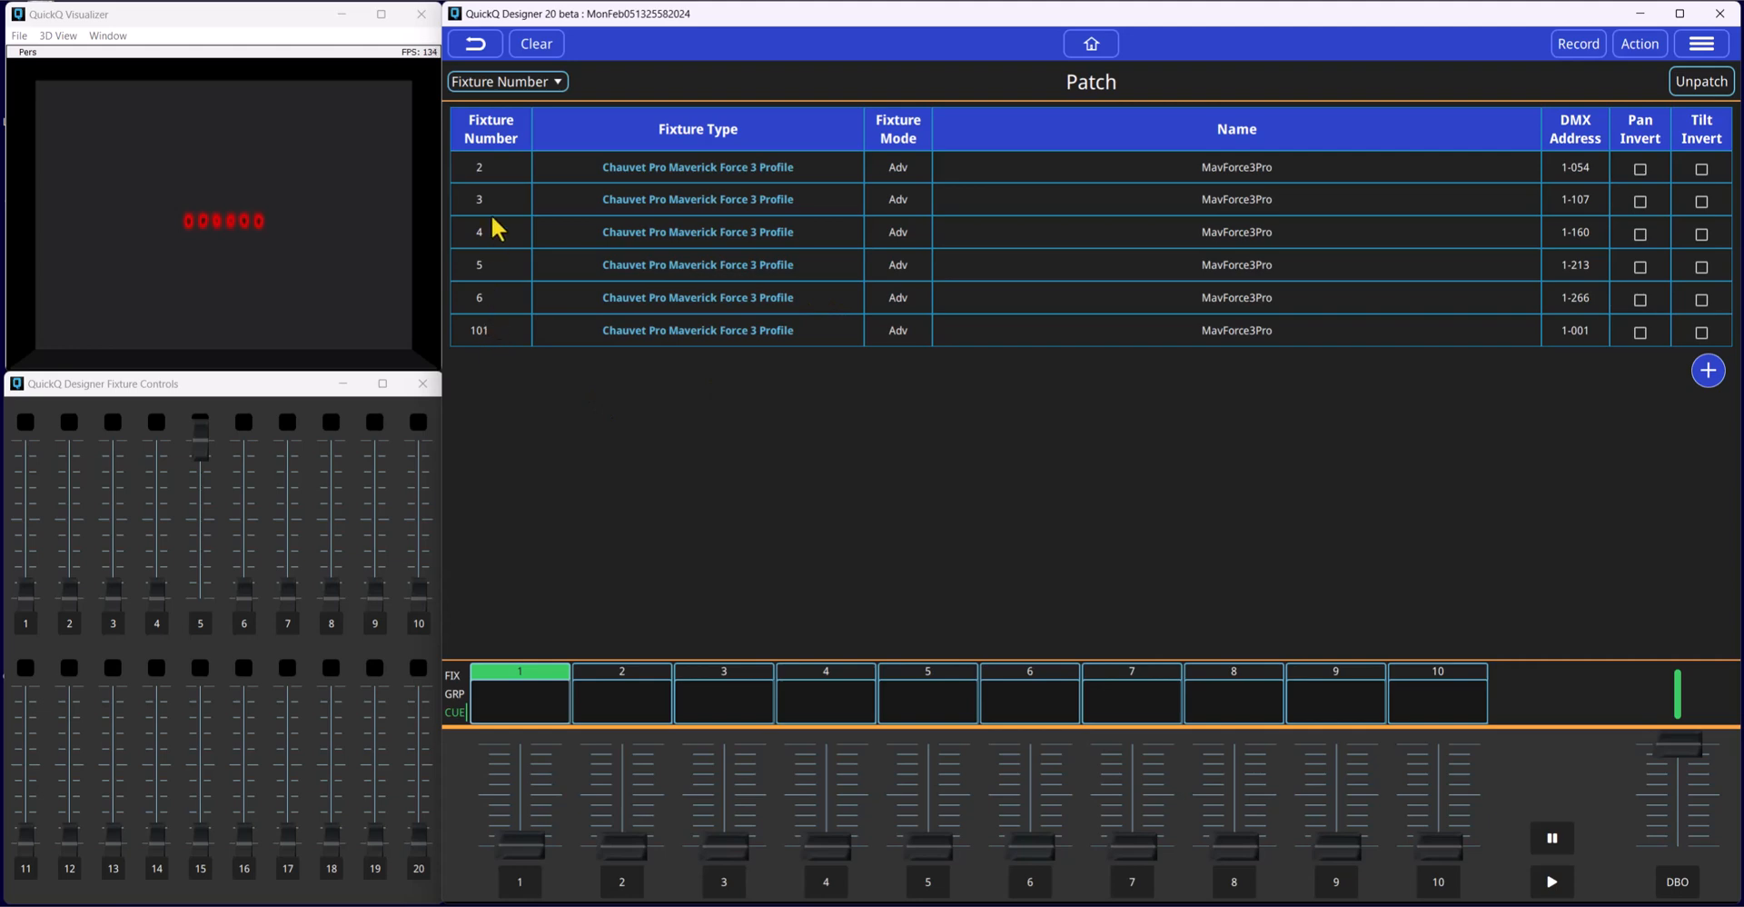
{"action": "left_click", "coordinate": [490, 165]}
{"action": "type", "text": "102"}
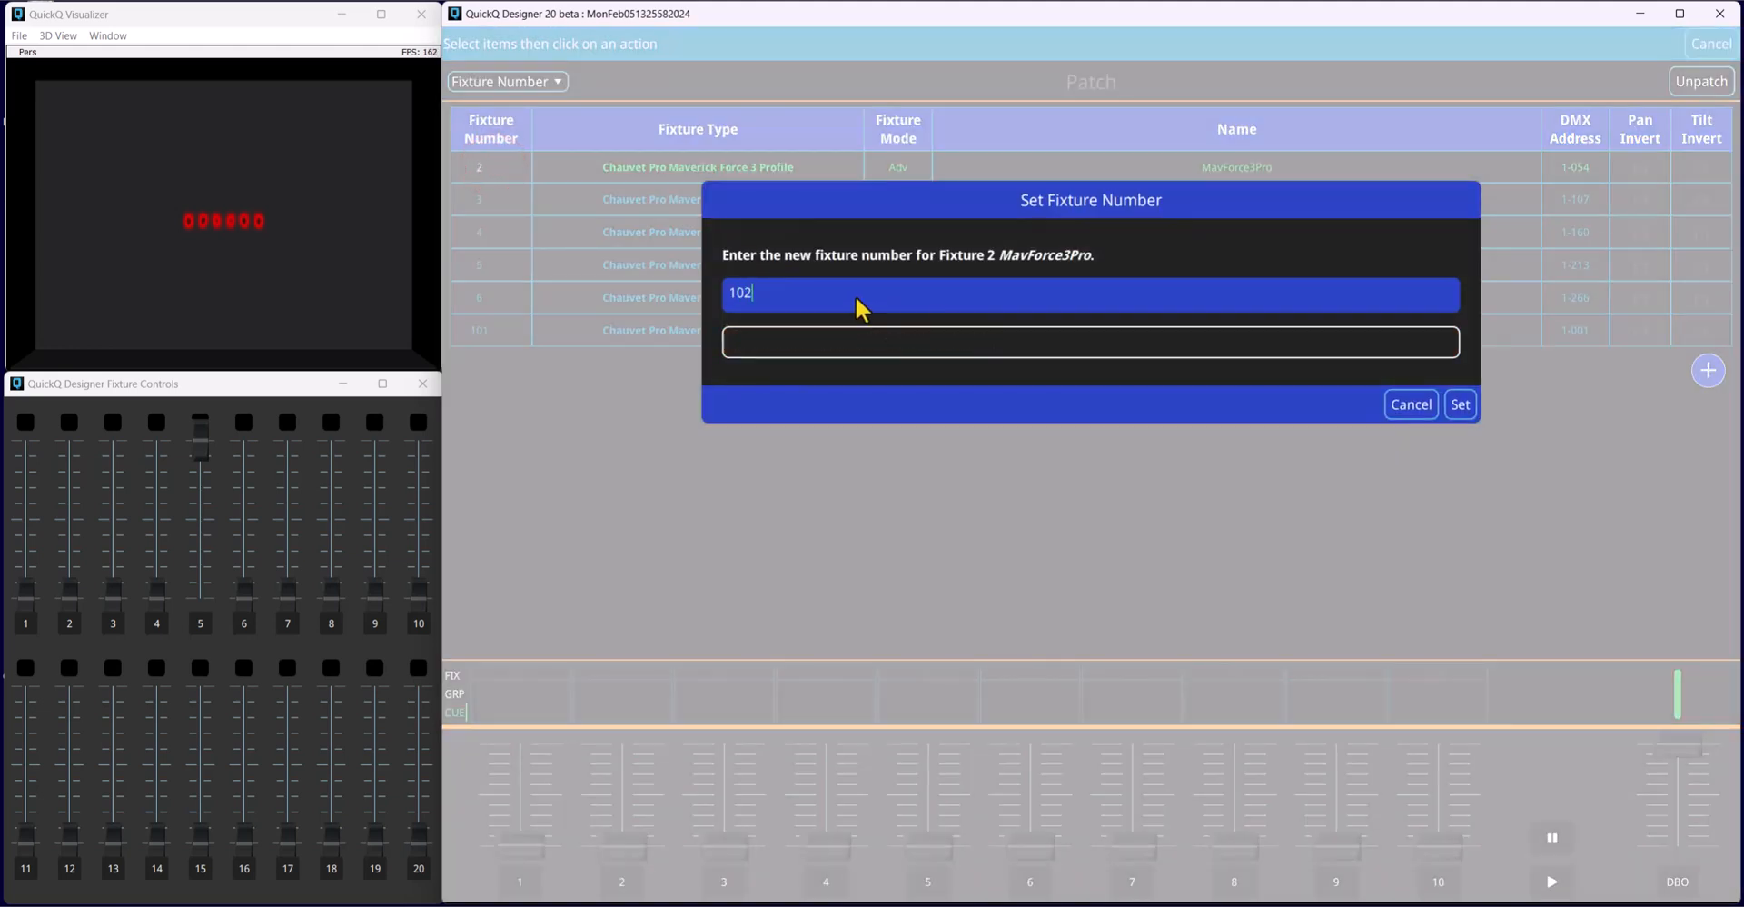
{"action": "key", "text": "Return"}
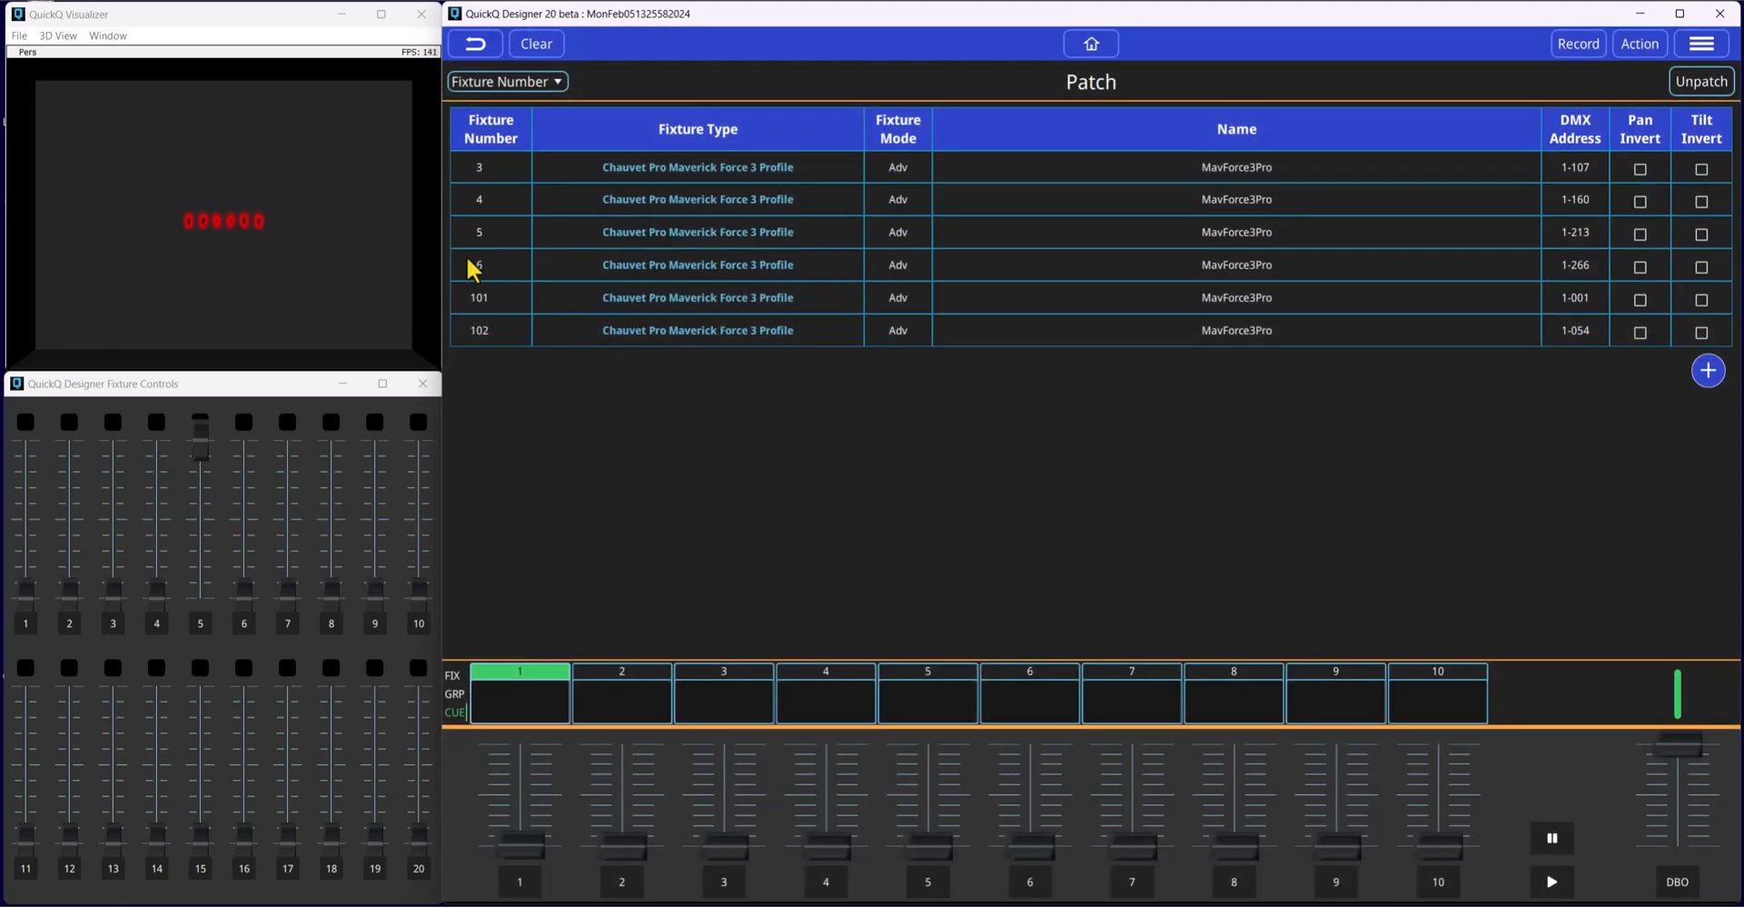
Renumber fixtures 101 and 102 back to 1 and 2.
{"action": "left_click", "coordinate": [506, 295]}
{"action": "type", "text": "1"}
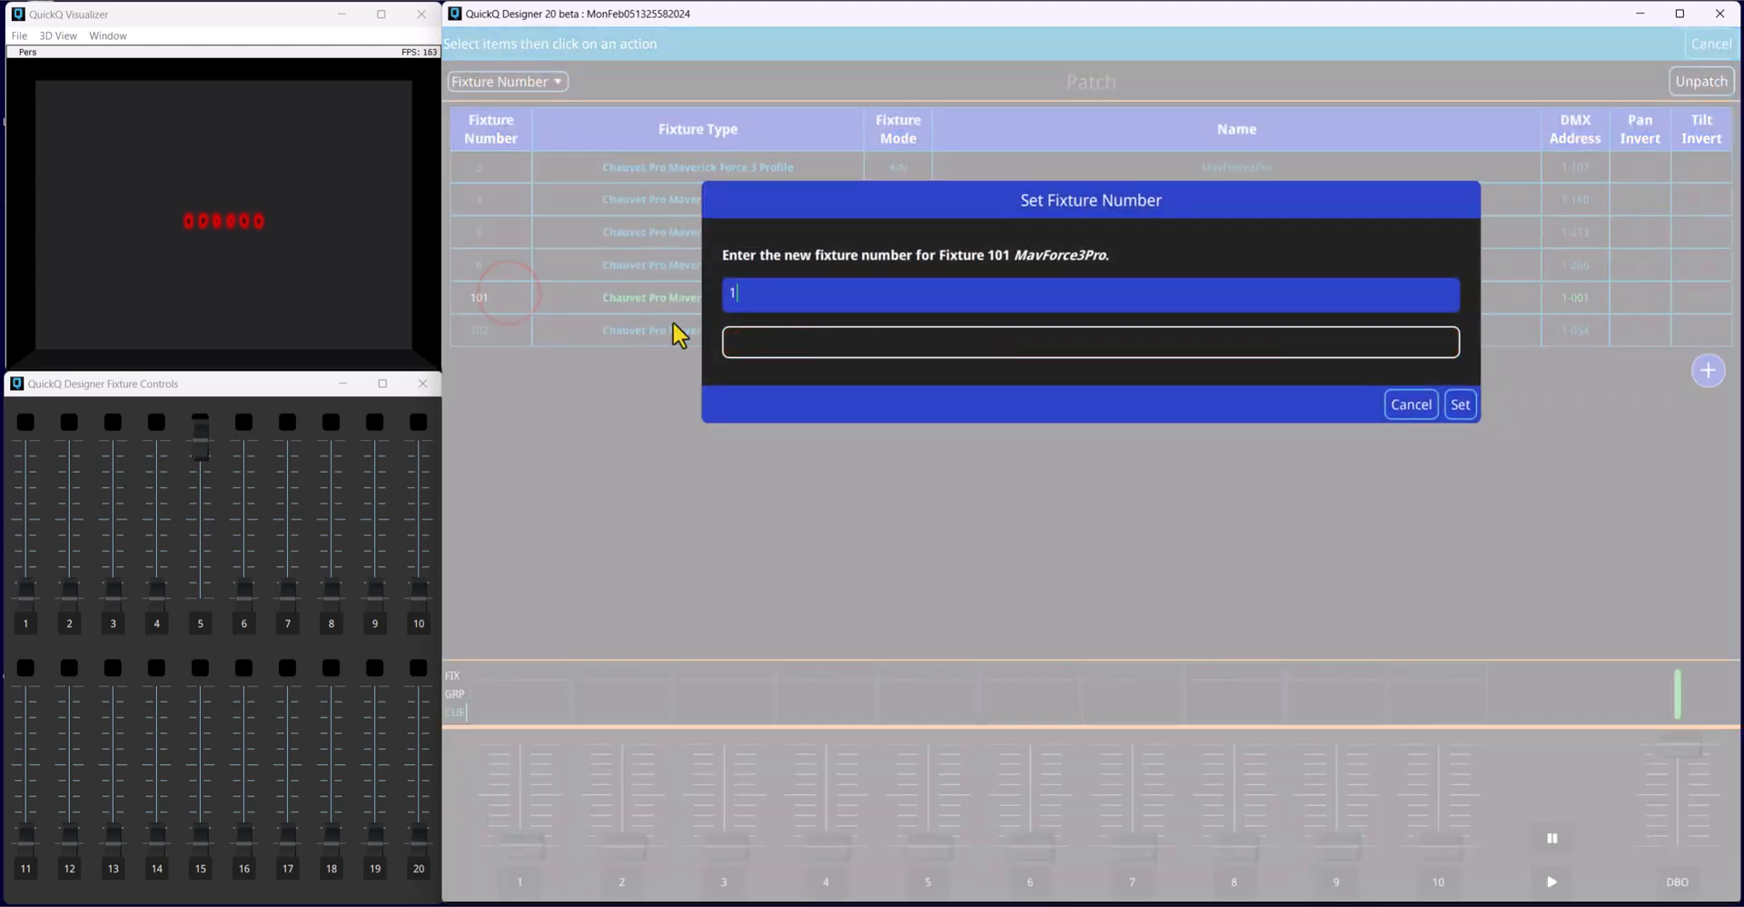
{"action": "key", "text": "Return"}
{"action": "left_click", "coordinate": [496, 336]}
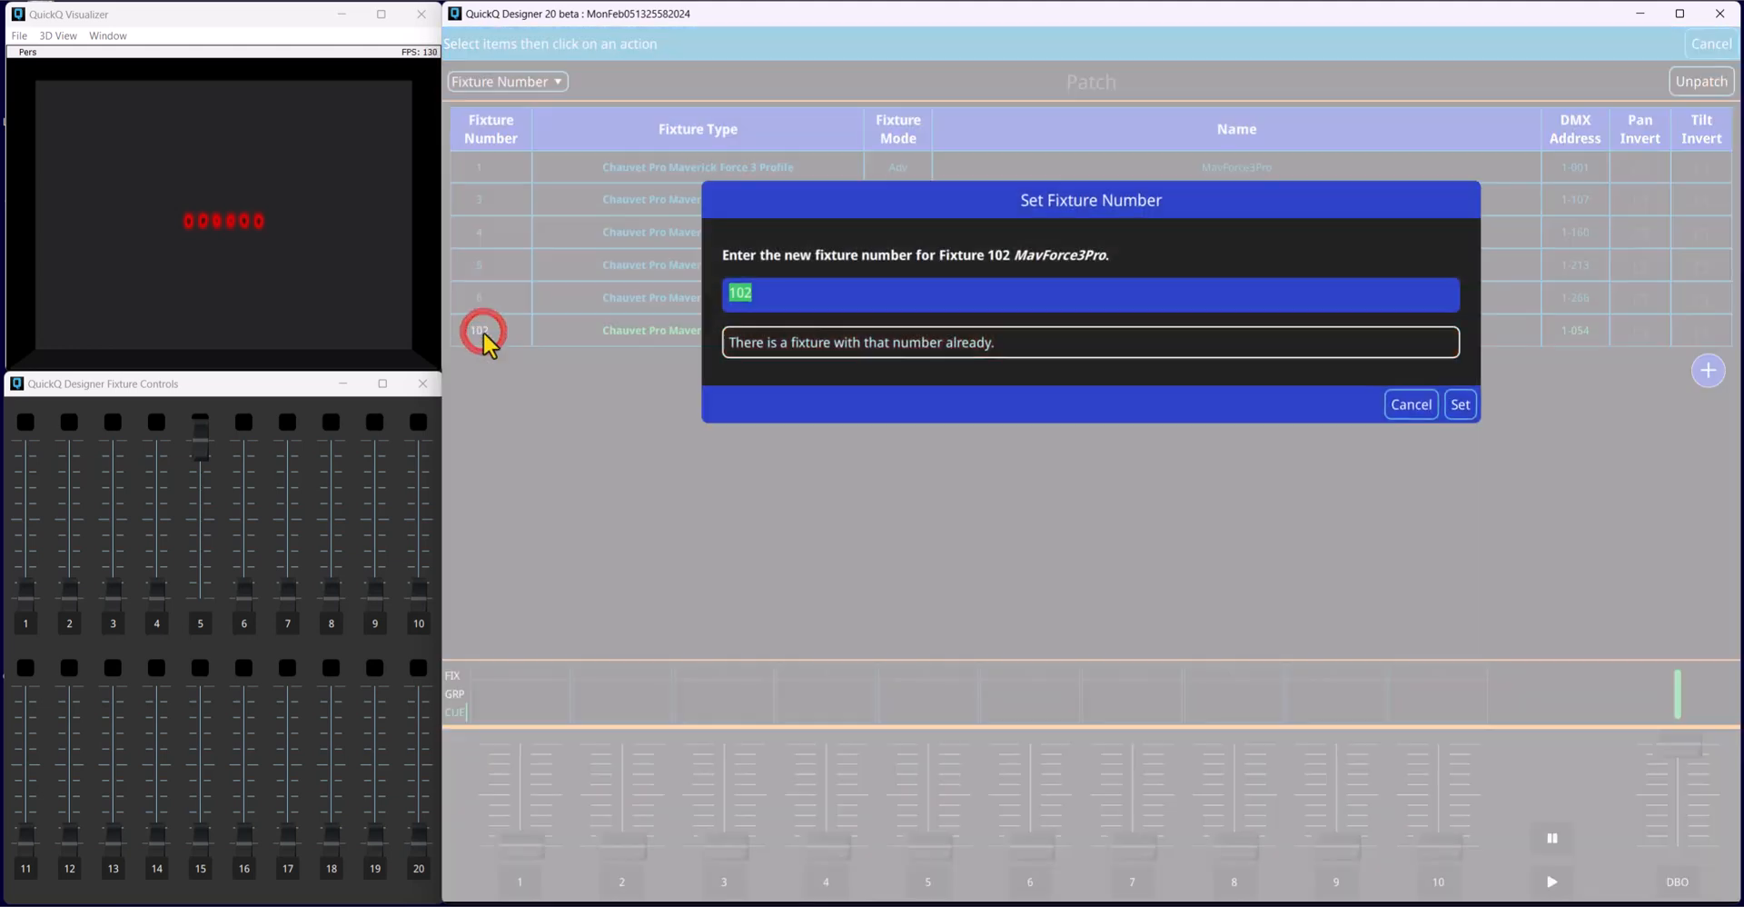
{"action": "type", "text": "2"}
{"action": "key", "text": "Return"}
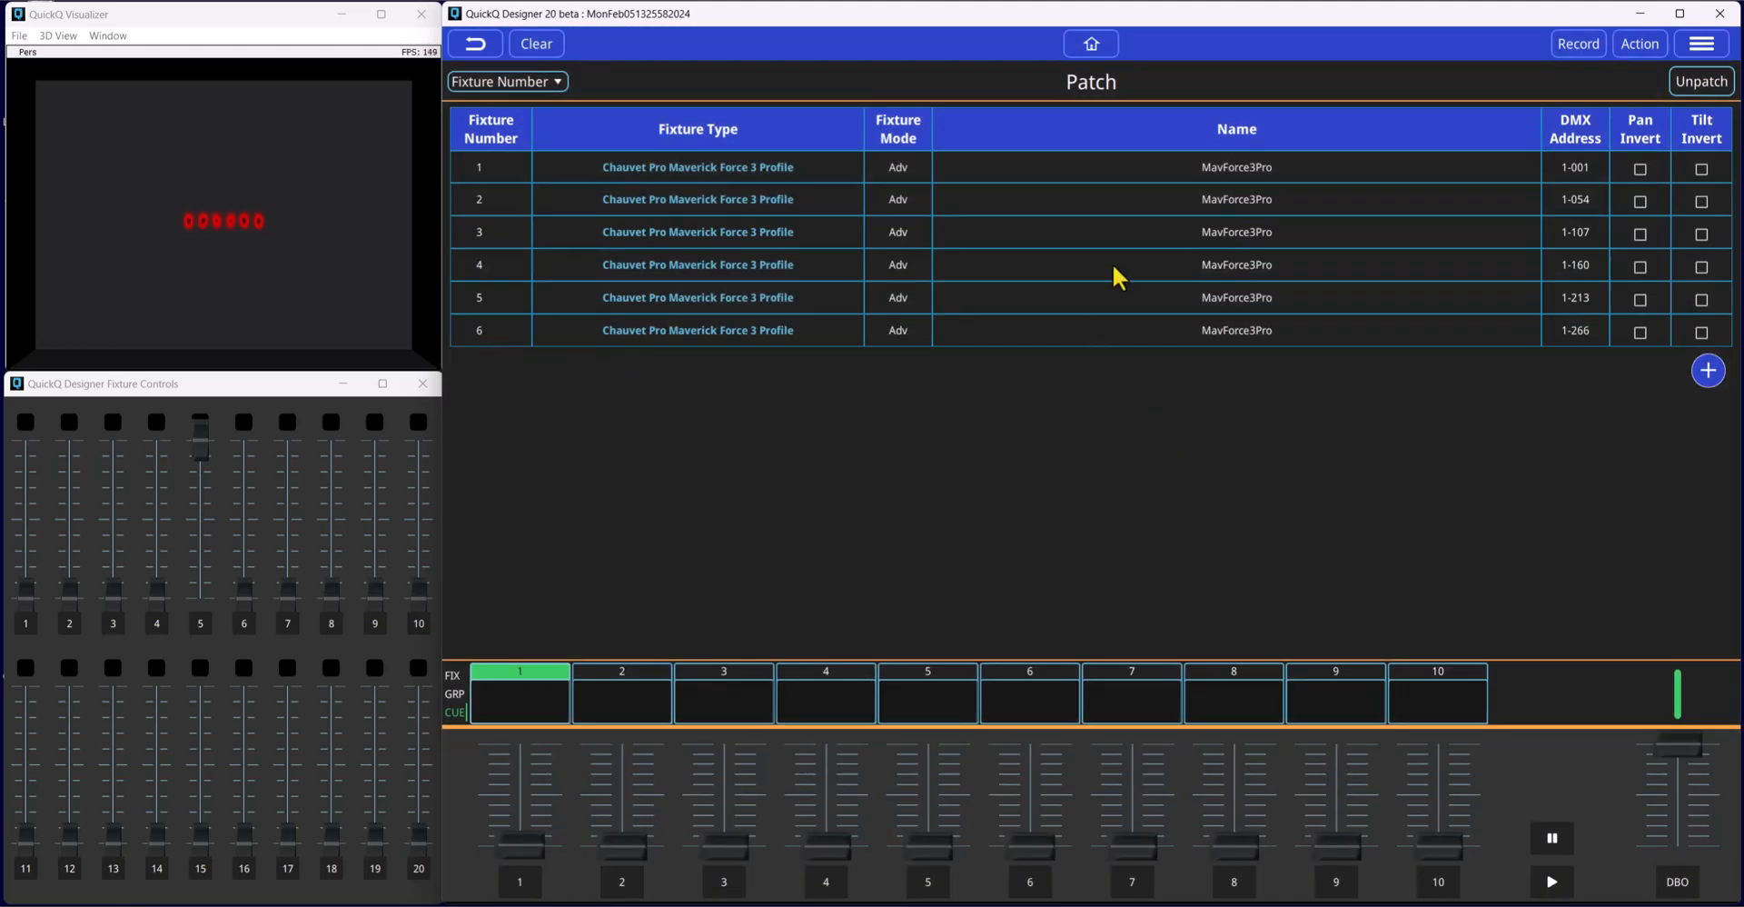
Rename fixture 1 as "MavForce3 Face".
{"action": "left_click", "coordinate": [1300, 160]}
{"action": "left_click", "coordinate": [849, 323]}
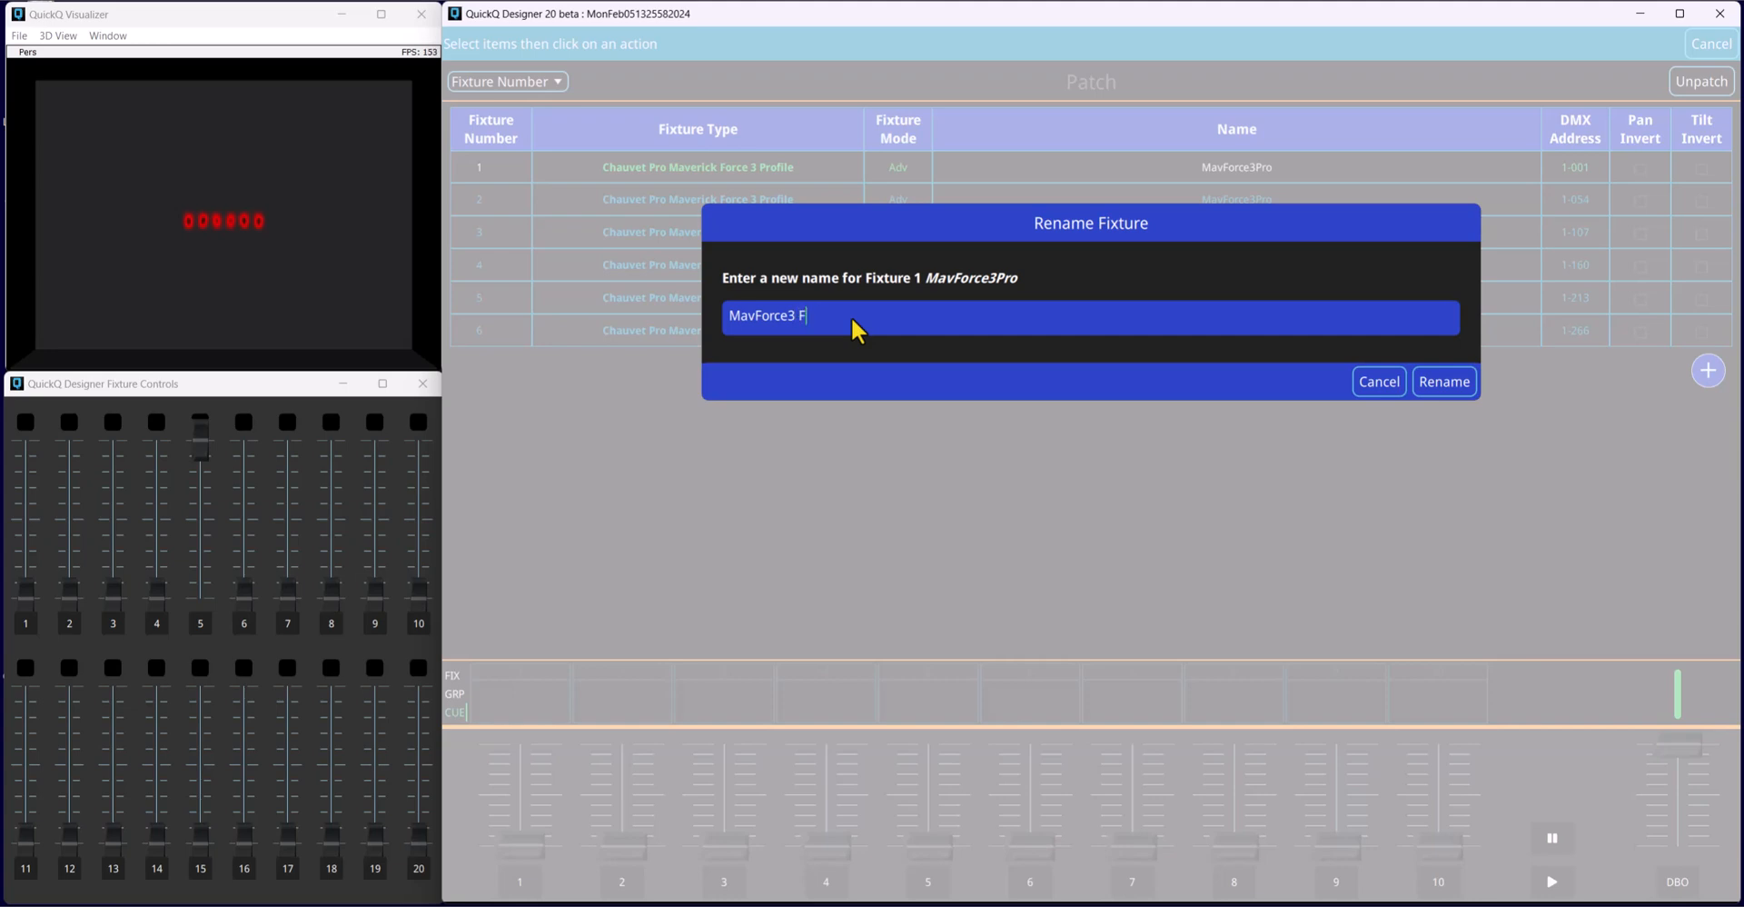
{"action": "type", "text": "Face"}
{"action": "key", "text": "Return"}
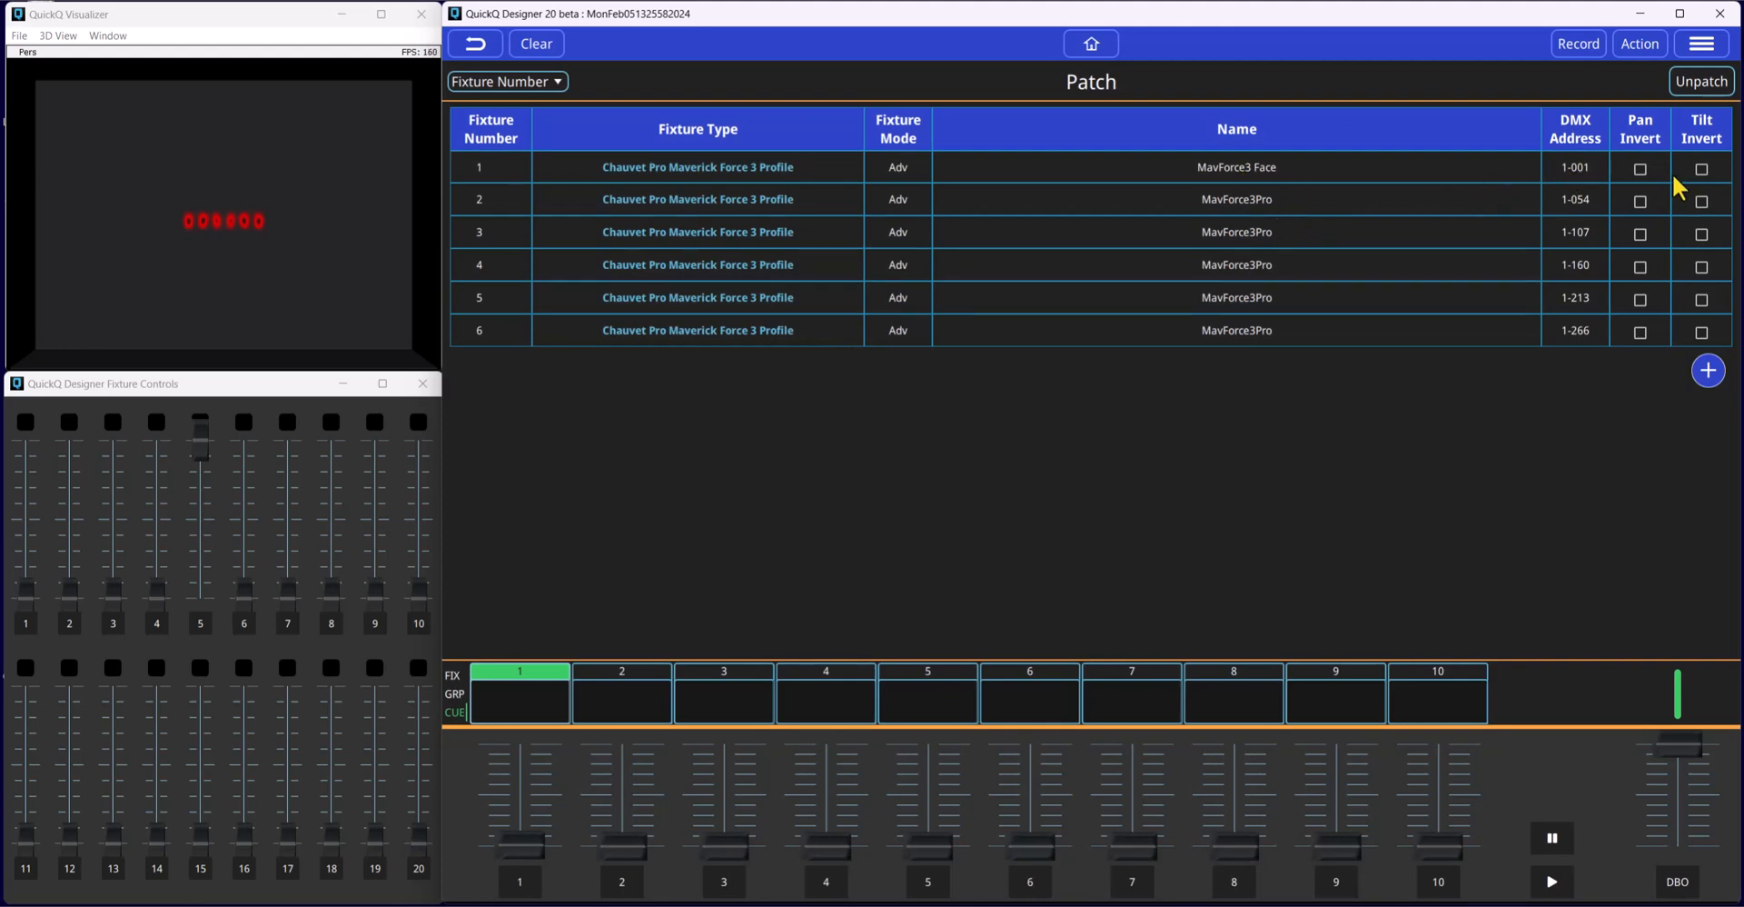
Try the pan invert and tilt invert options on fixture 1.
{"action": "left_click", "coordinate": [1639, 169]}
{"action": "left_click", "coordinate": [1640, 171]}
{"action": "left_click", "coordinate": [1698, 172]}
Unpatch all fixtures in DMX universe 1 and clear the active fixture selection and values.
{"action": "left_click", "coordinate": [1700, 82]}
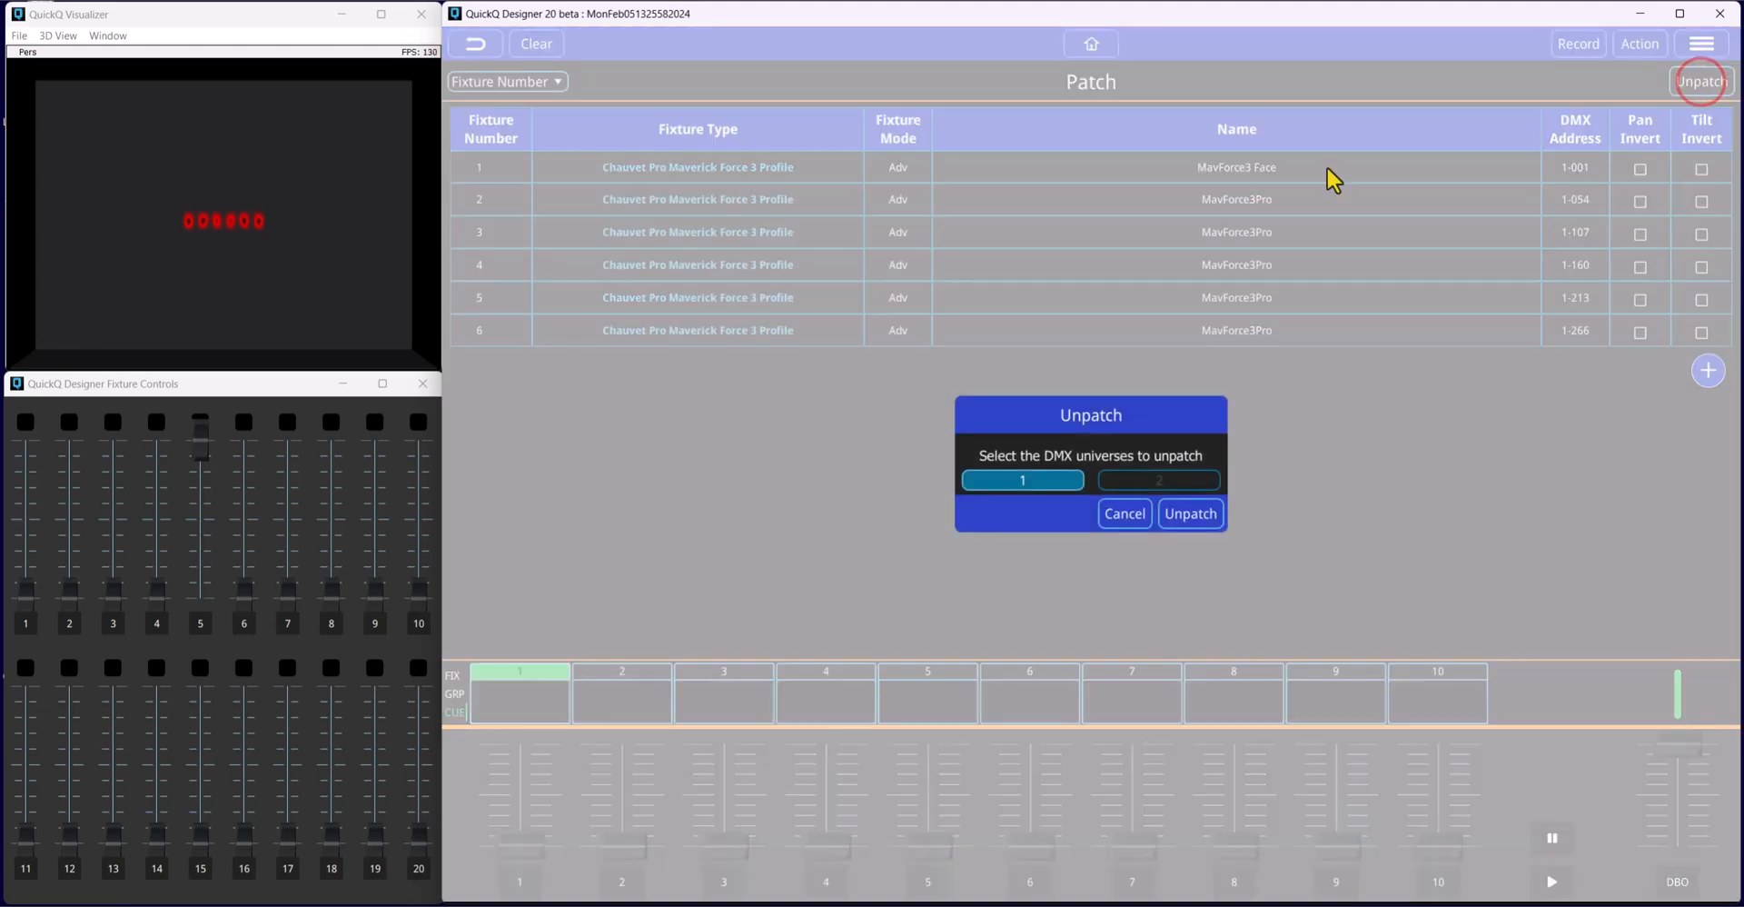
{"action": "left_click", "coordinate": [1060, 481]}
{"action": "left_click", "coordinate": [1000, 480]}
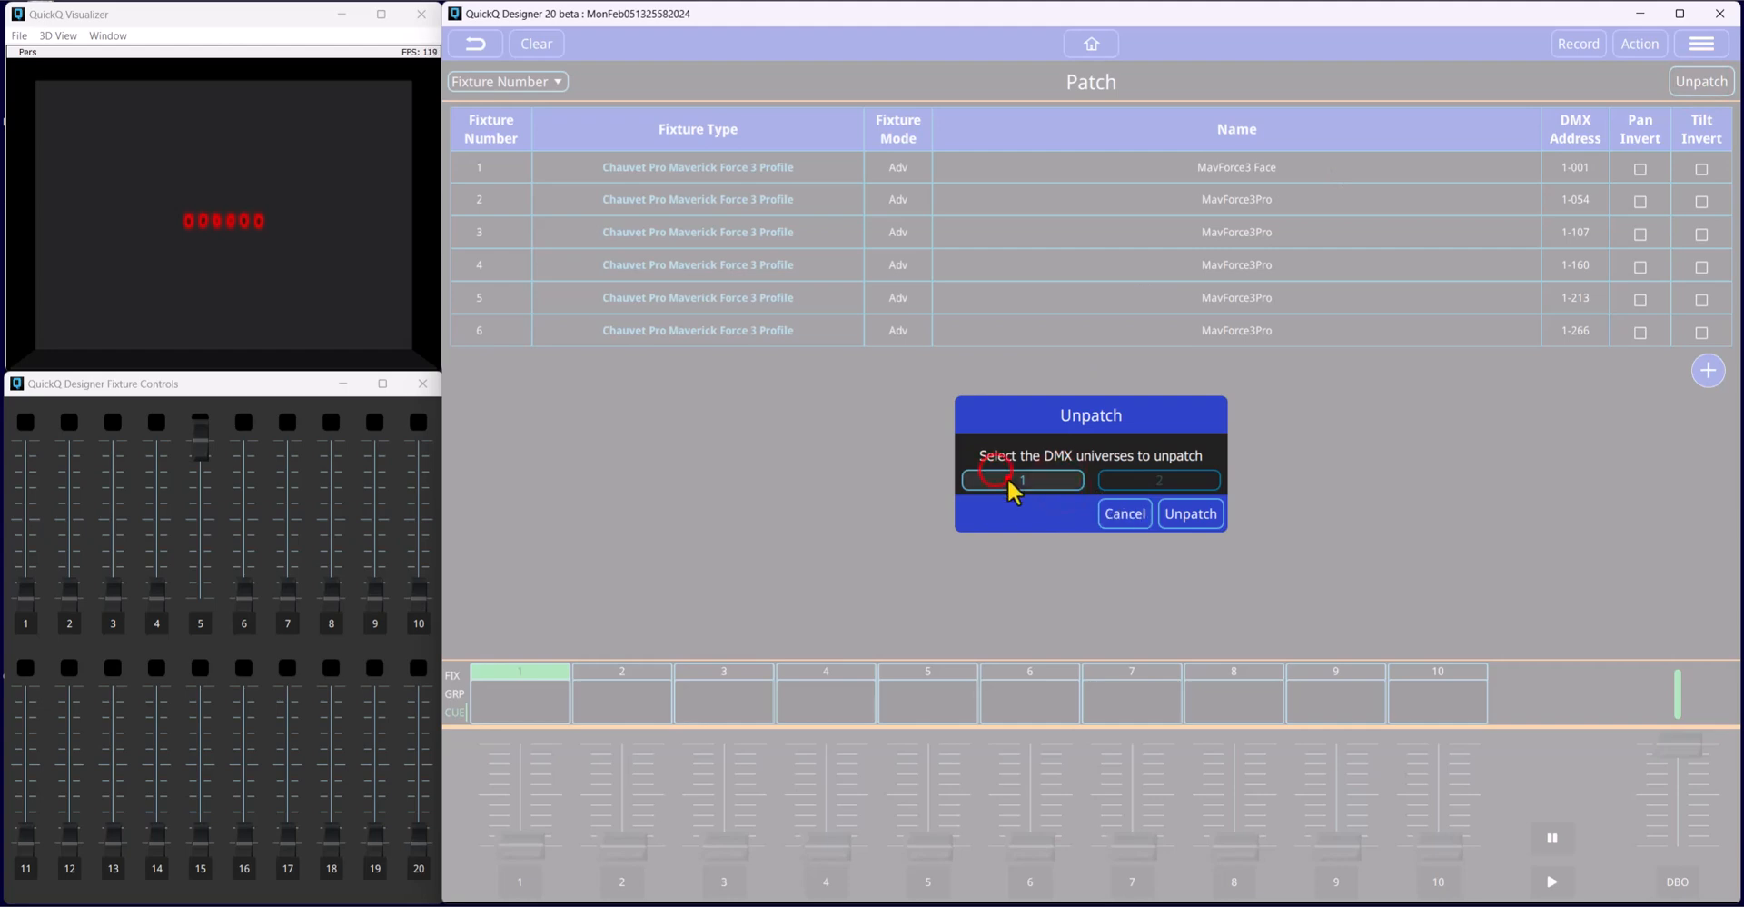
{"action": "left_click", "coordinate": [1192, 516]}
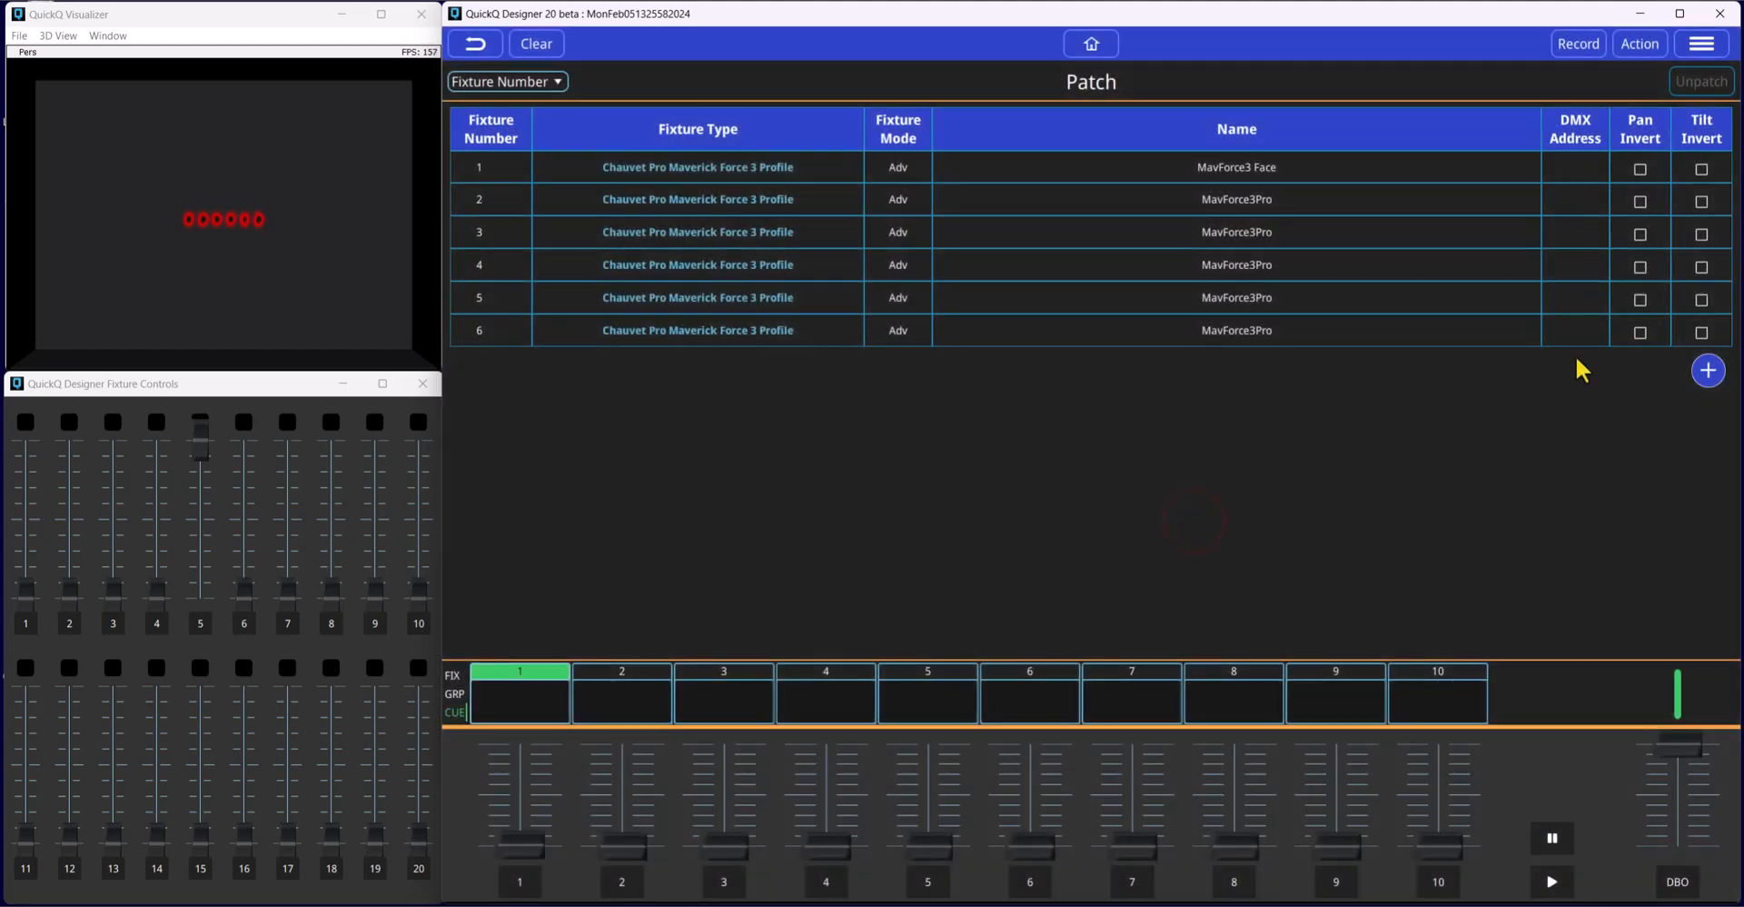
{"action": "left_click", "coordinate": [538, 44]}
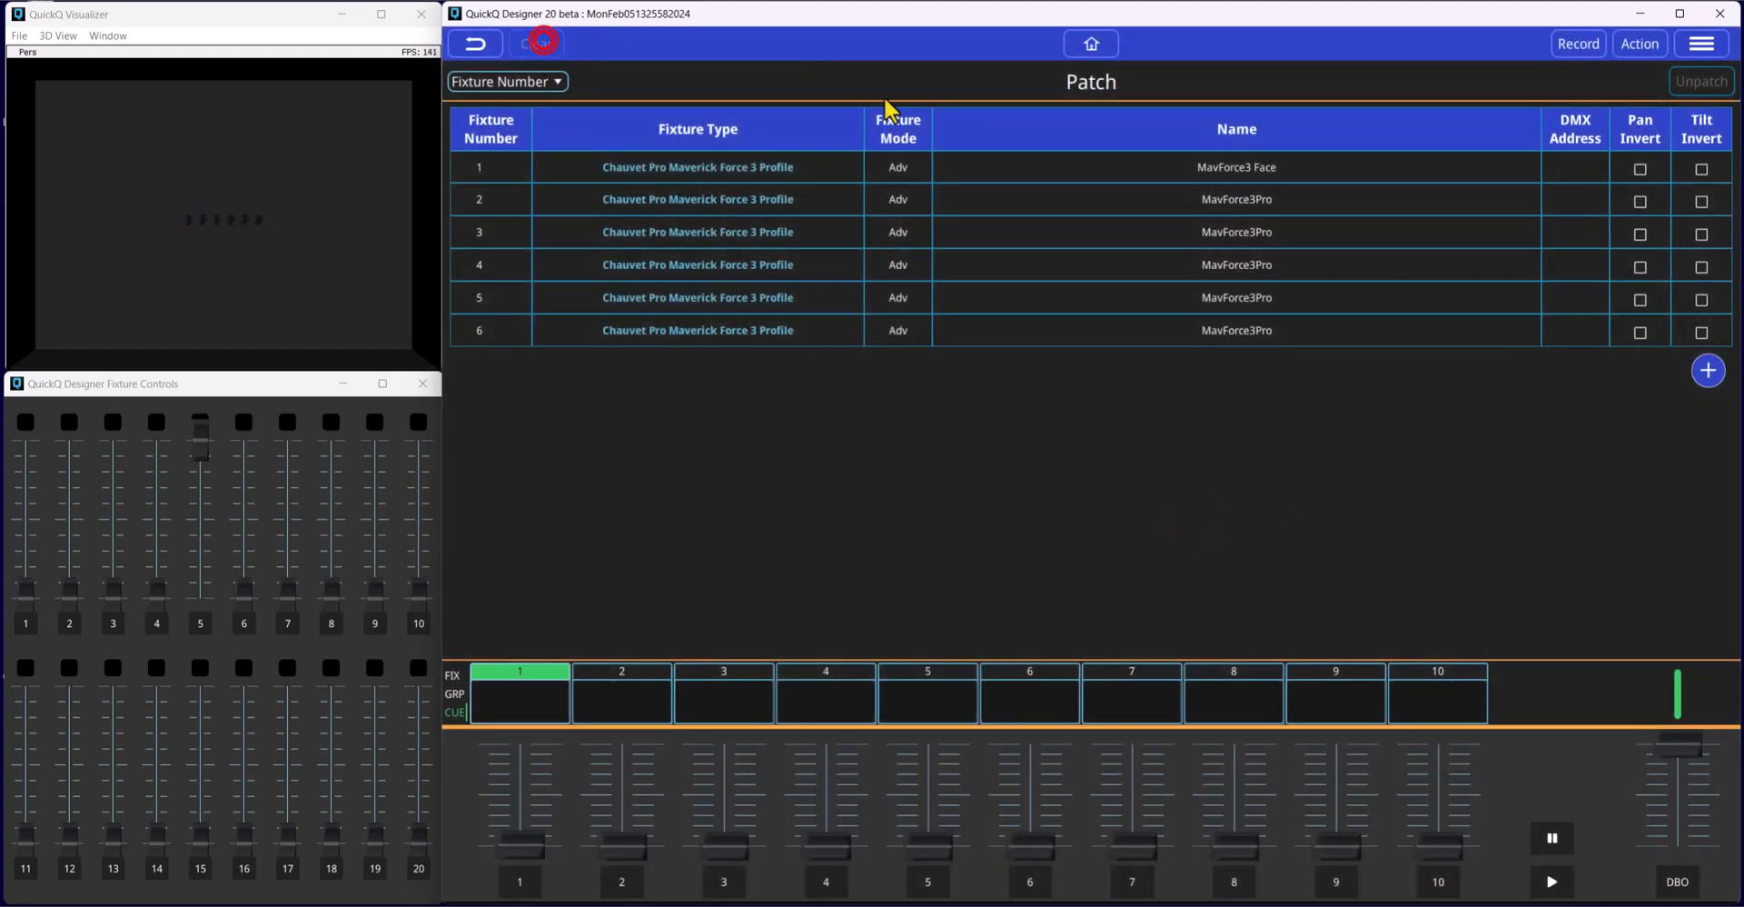
Repatch the six Maverick Force 3 Profile fixtures in universe 1 at start addresses 1, 54, 107, 160, 213 and 266.
{"action": "left_click", "coordinate": [1578, 169]}
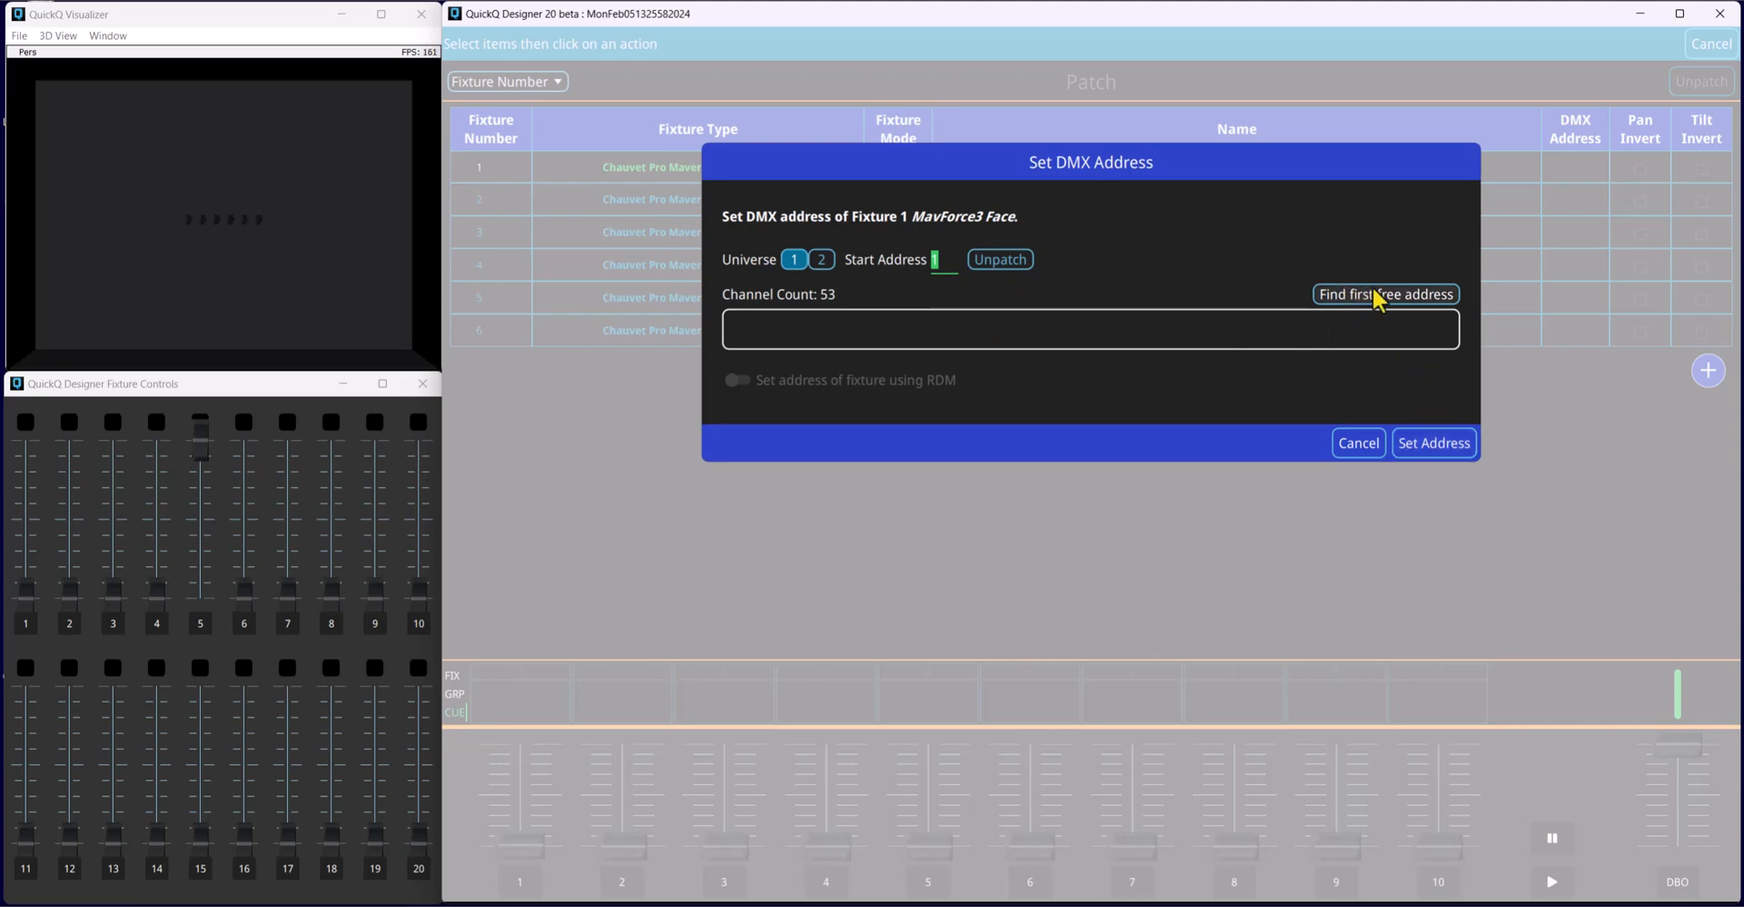
{"action": "left_click", "coordinate": [1431, 442]}
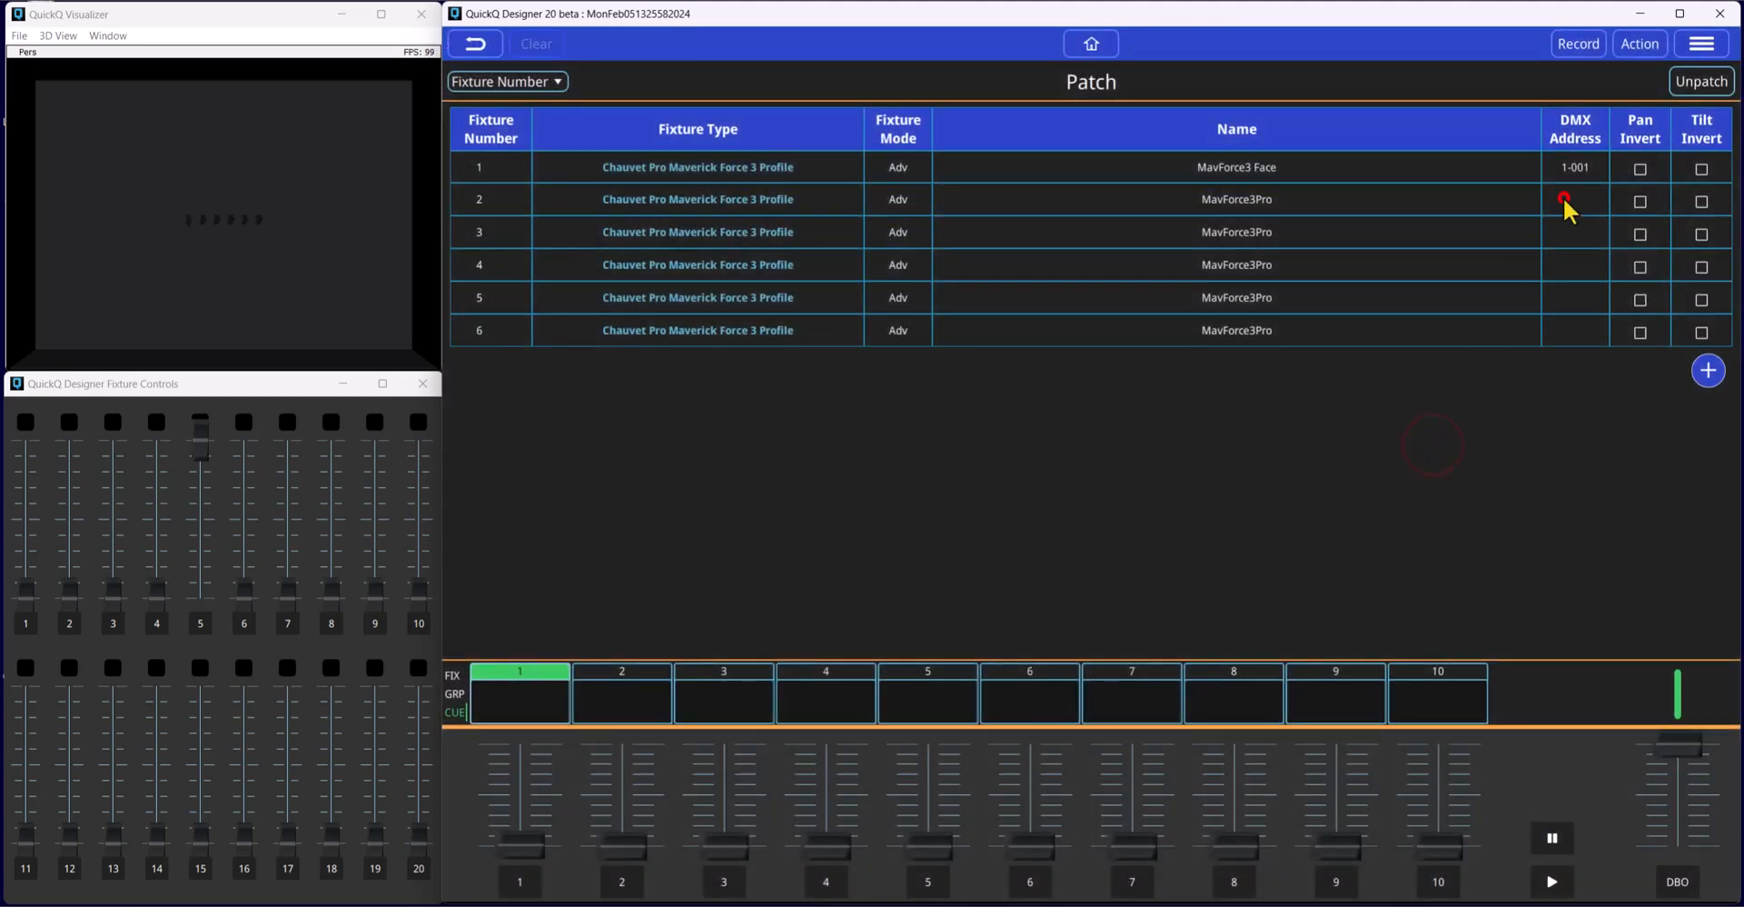
{"action": "left_click", "coordinate": [1564, 200]}
{"action": "left_click", "coordinate": [1435, 445]}
{"action": "left_click", "coordinate": [1577, 234]}
{"action": "left_click", "coordinate": [1426, 441]}
{"action": "left_click", "coordinate": [1573, 265]}
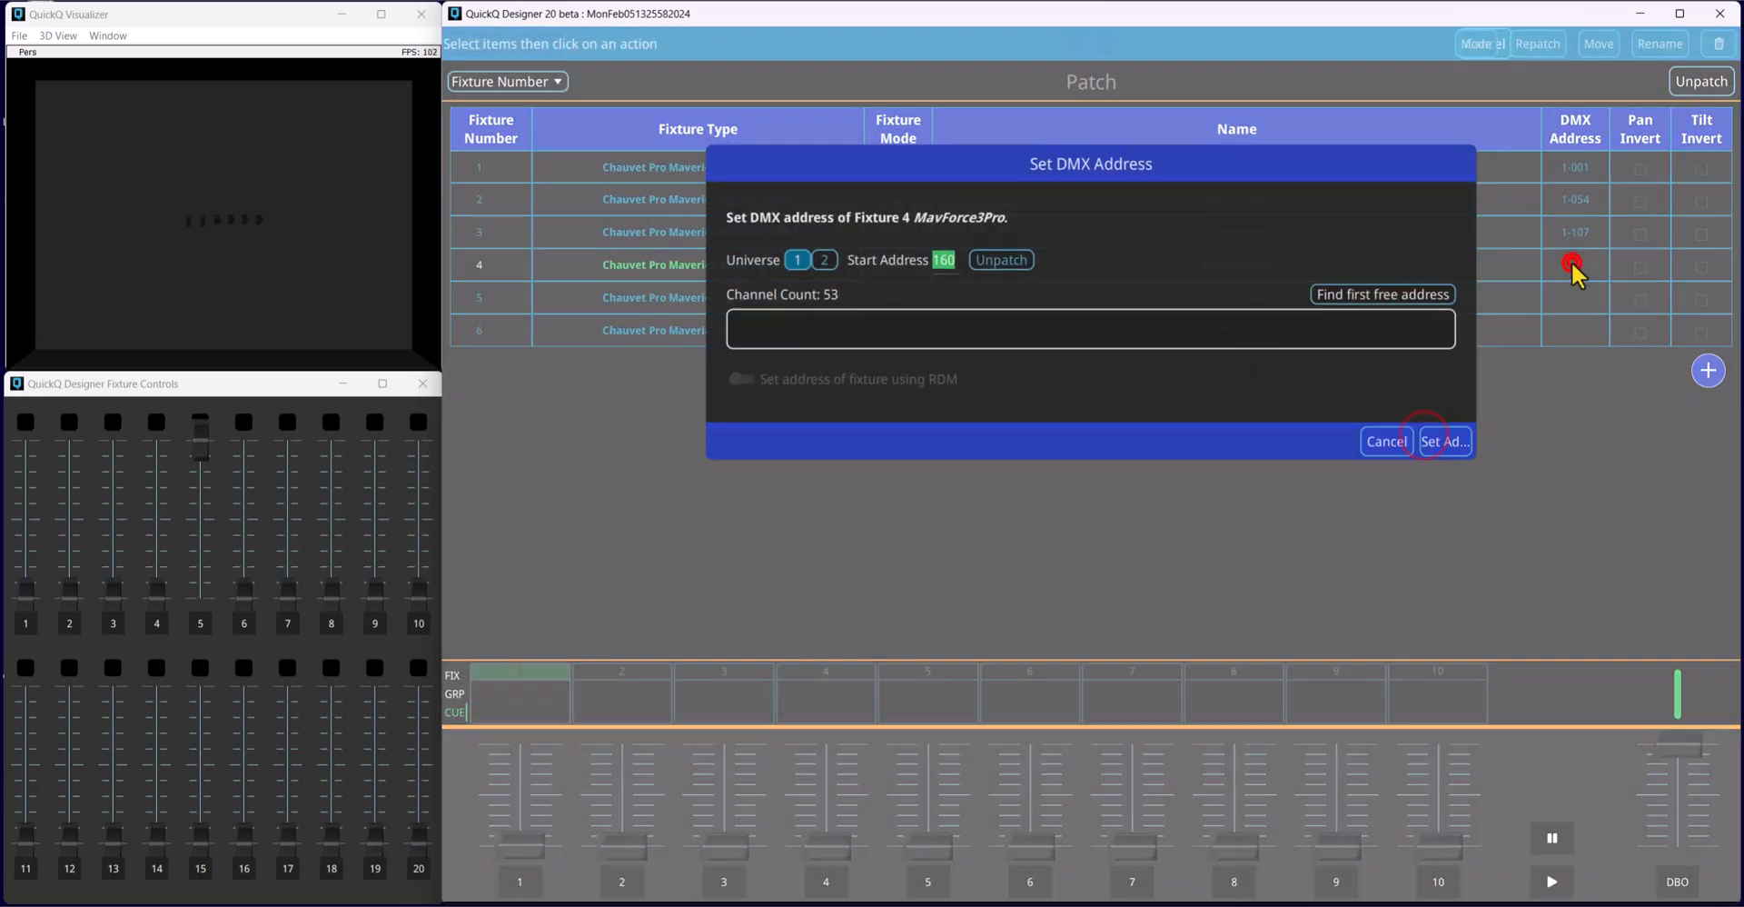
{"action": "left_click", "coordinate": [1448, 441]}
{"action": "left_click", "coordinate": [1581, 297]}
{"action": "left_click", "coordinate": [1444, 443]}
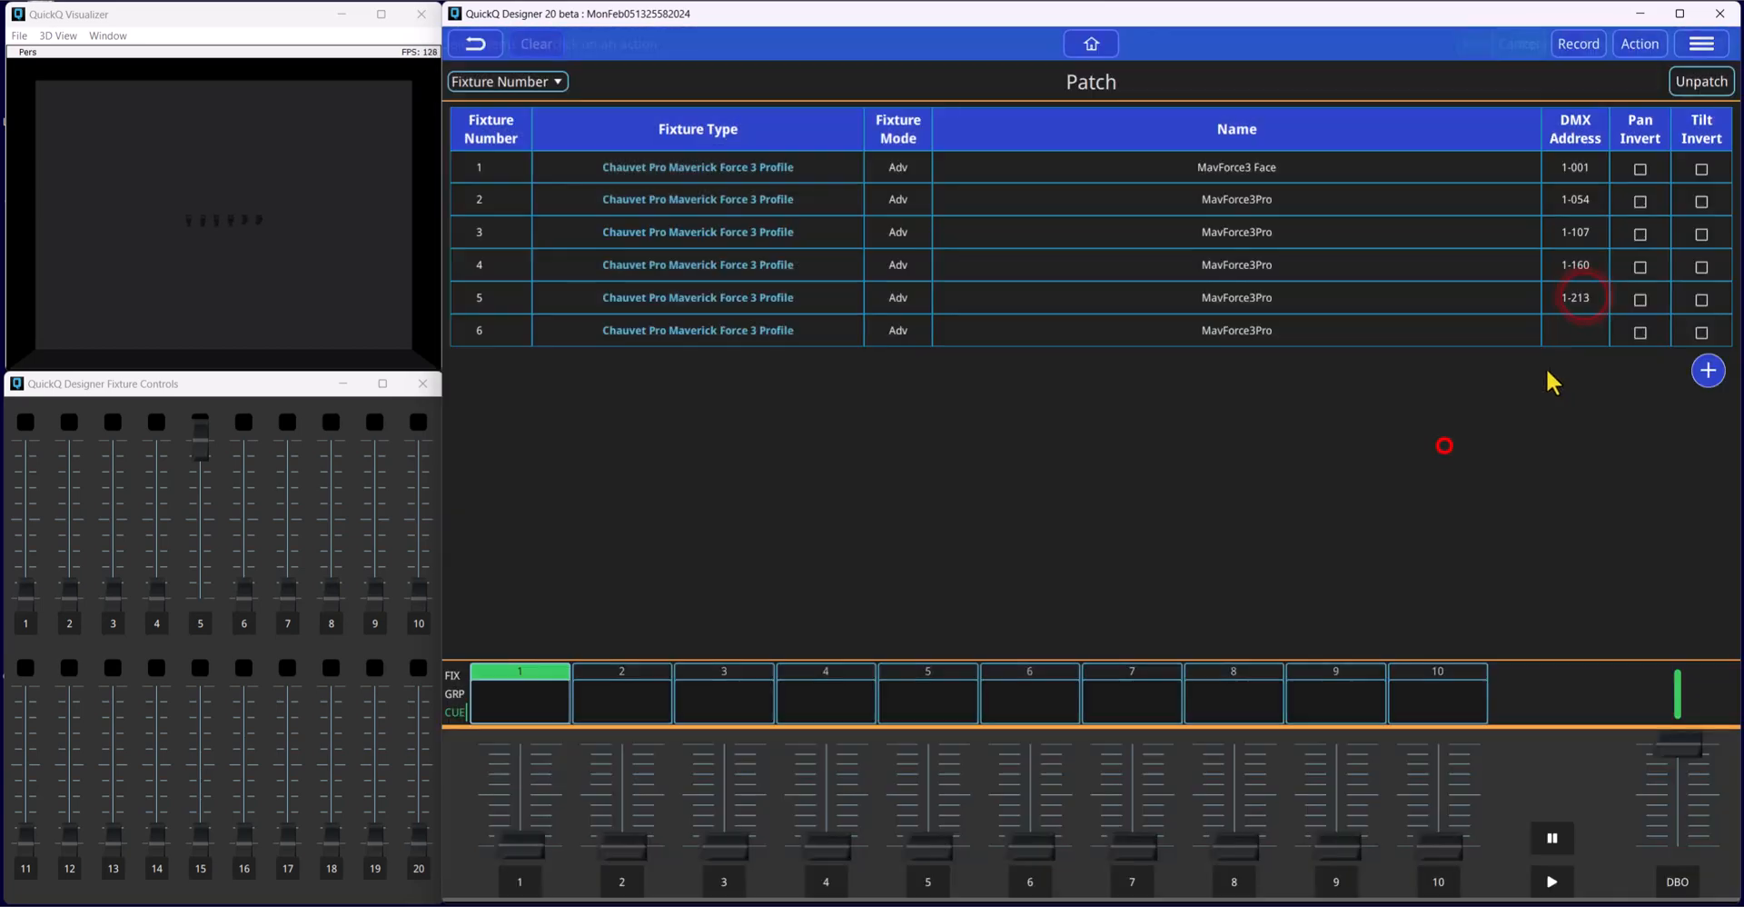
{"action": "left_click", "coordinate": [1574, 332]}
{"action": "left_click", "coordinate": [1447, 445]}
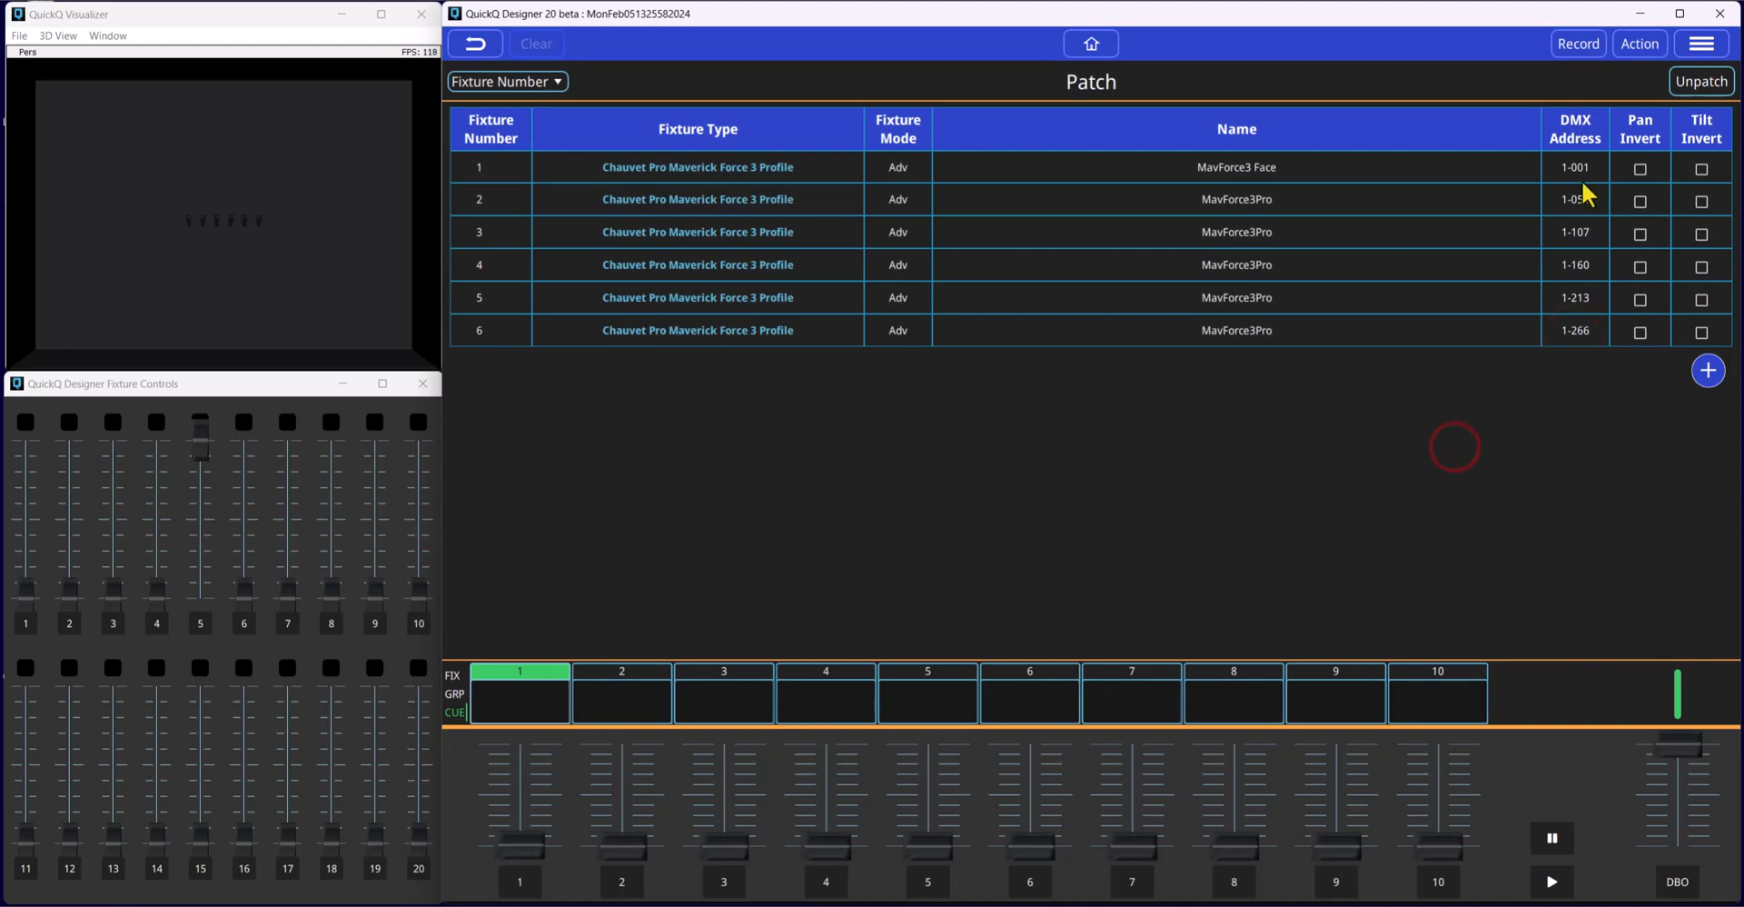
Patch one generic dimmer in universe 2 at start address 1 using the quick fixture choices.
{"action": "left_click", "coordinate": [1708, 373]}
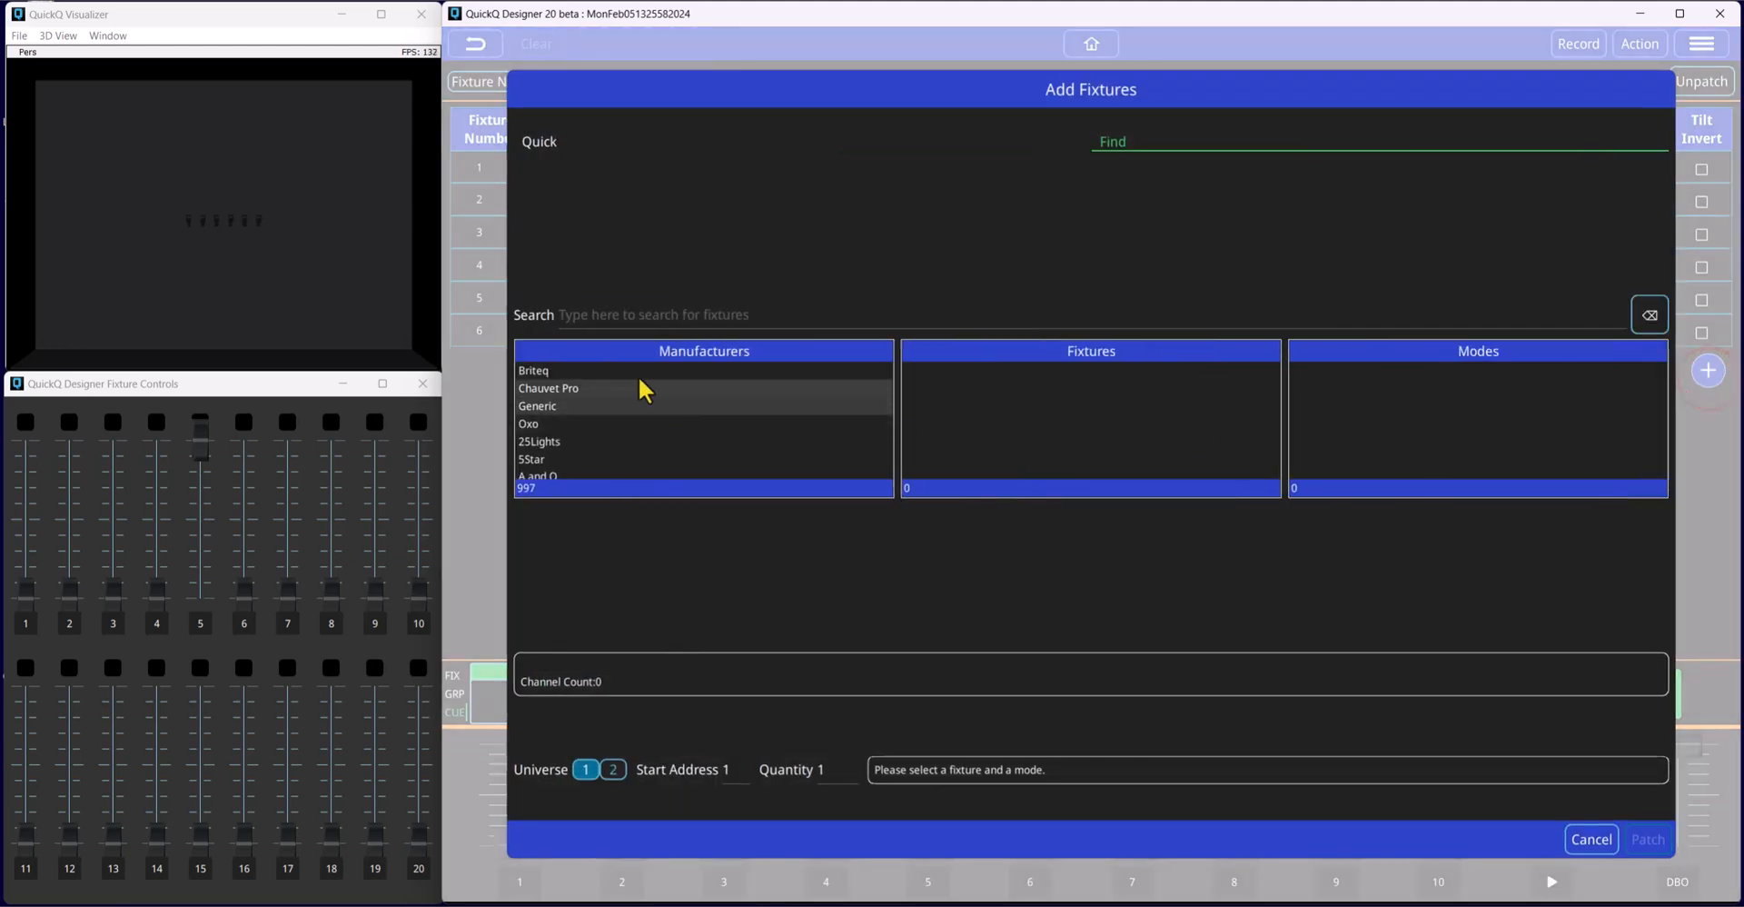
{"action": "left_click", "coordinate": [539, 142]}
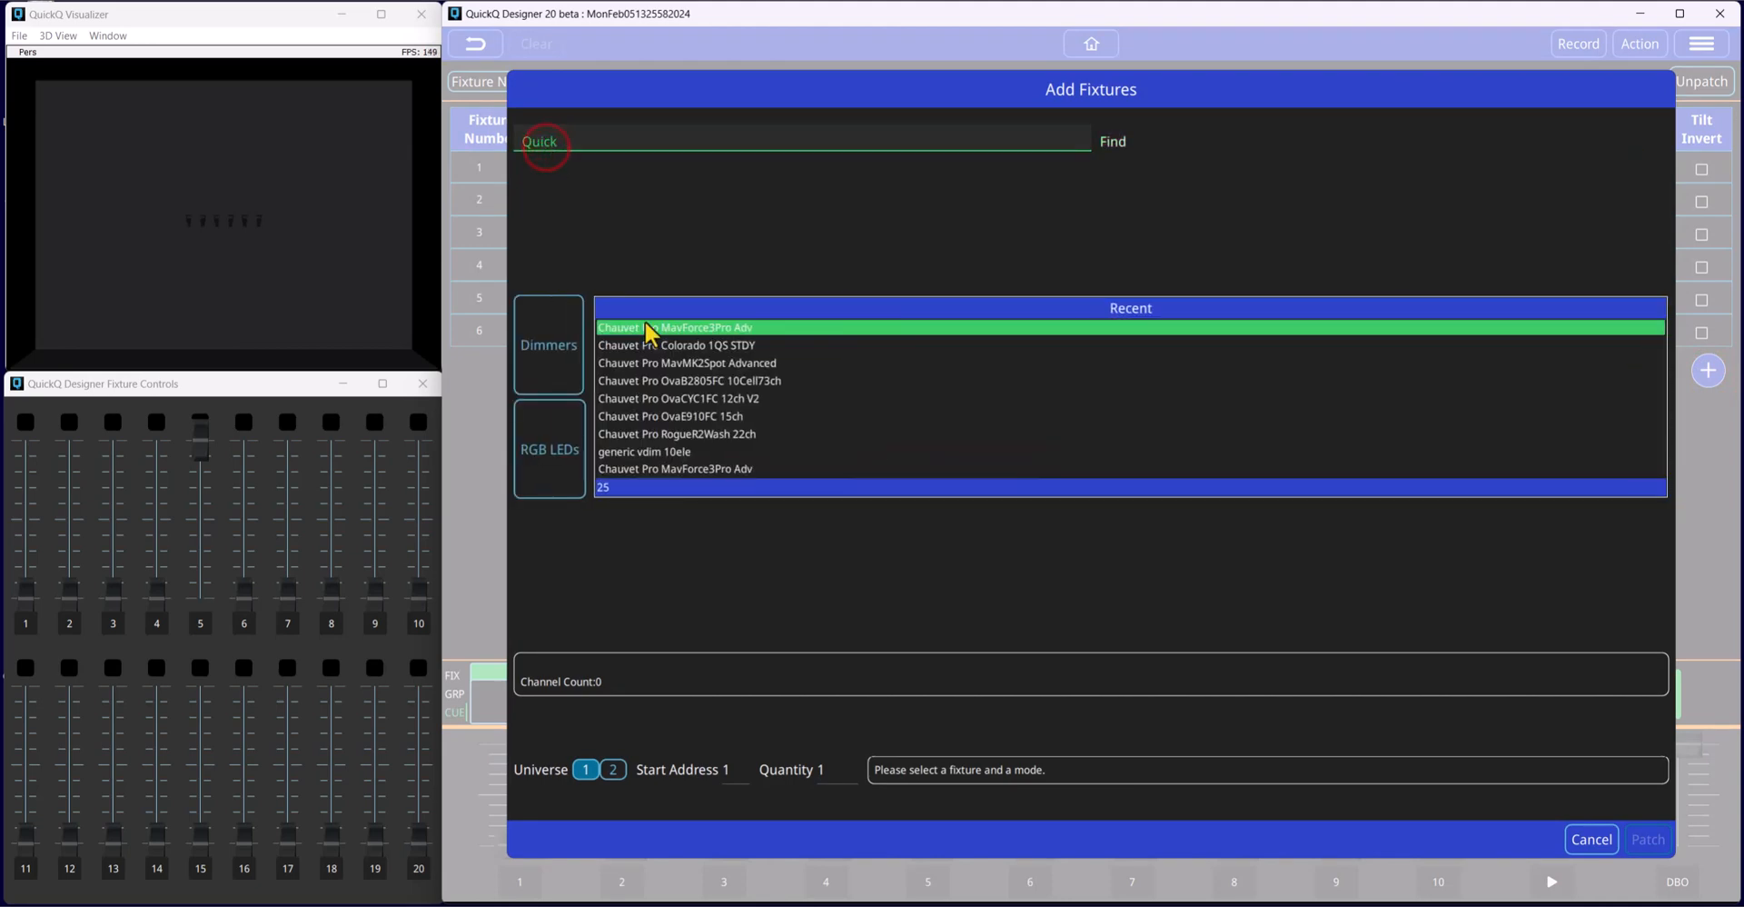
{"action": "left_click", "coordinate": [549, 344]}
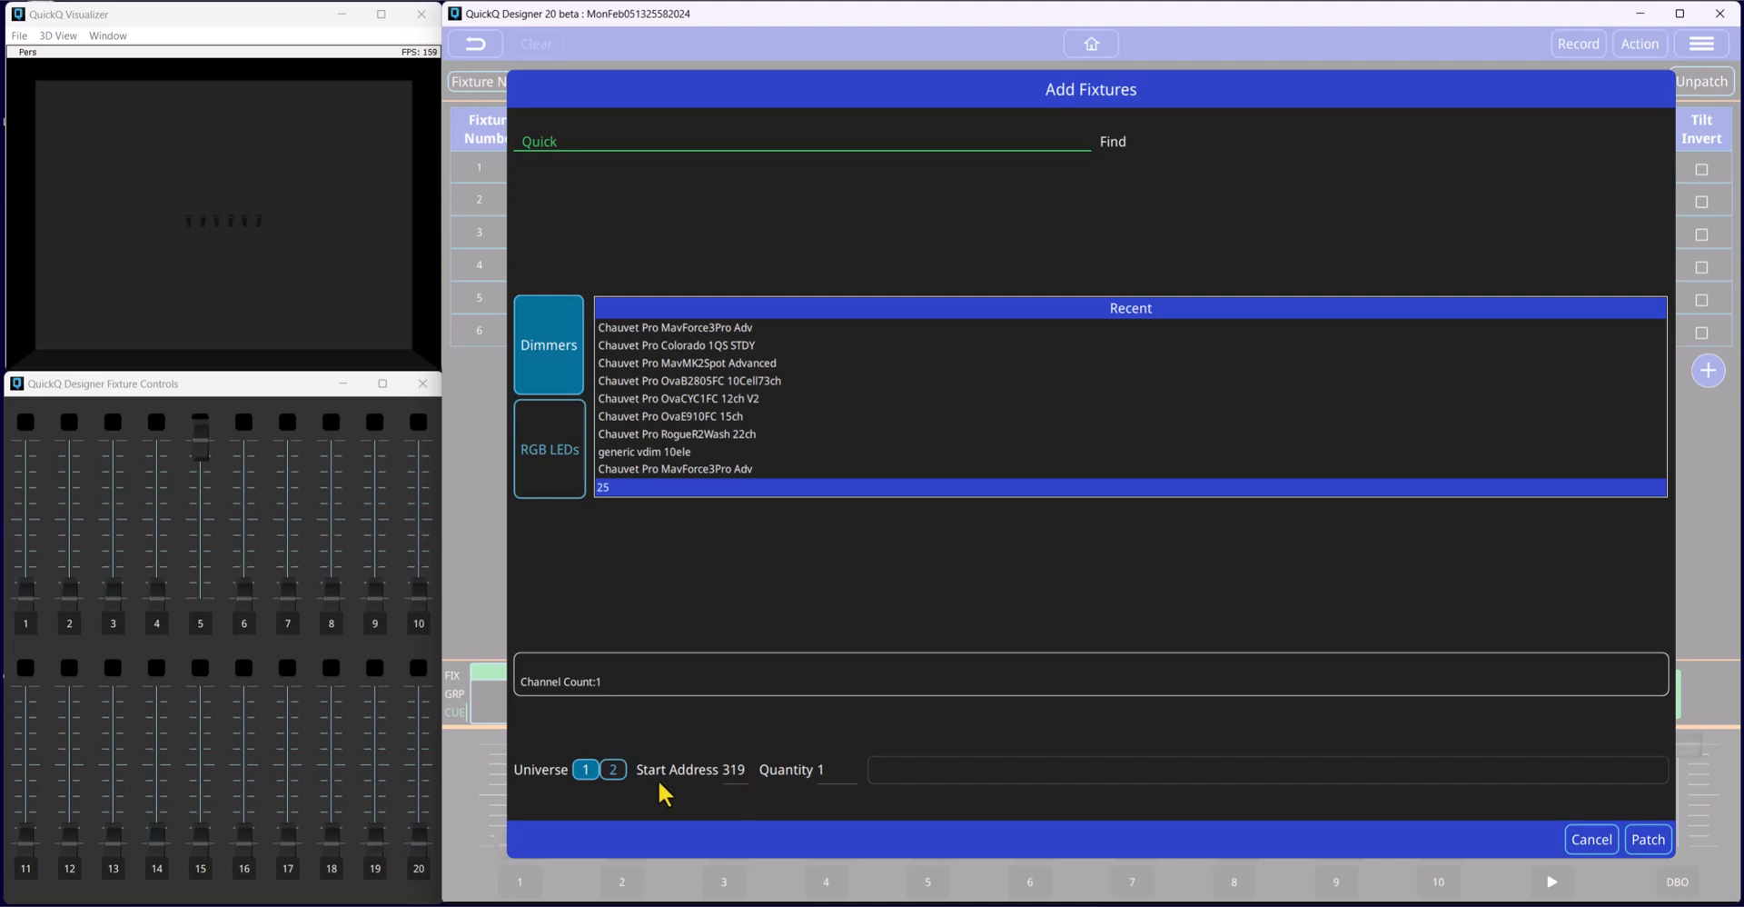
{"action": "left_click", "coordinate": [613, 771]}
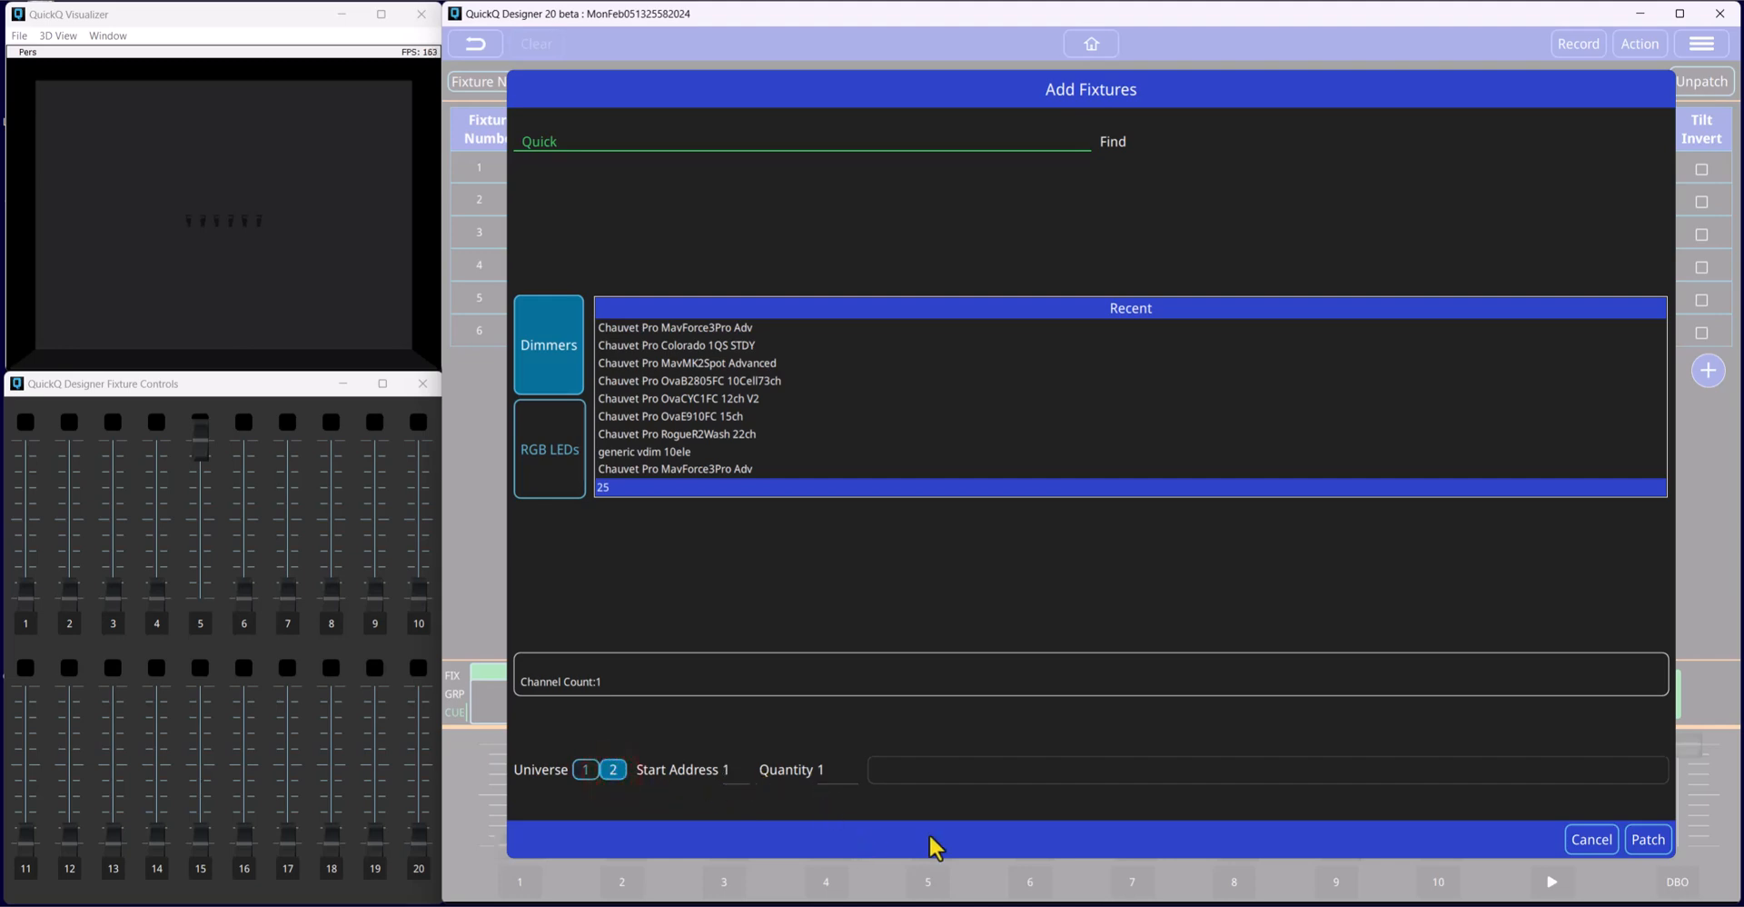
{"action": "left_click", "coordinate": [1661, 839]}
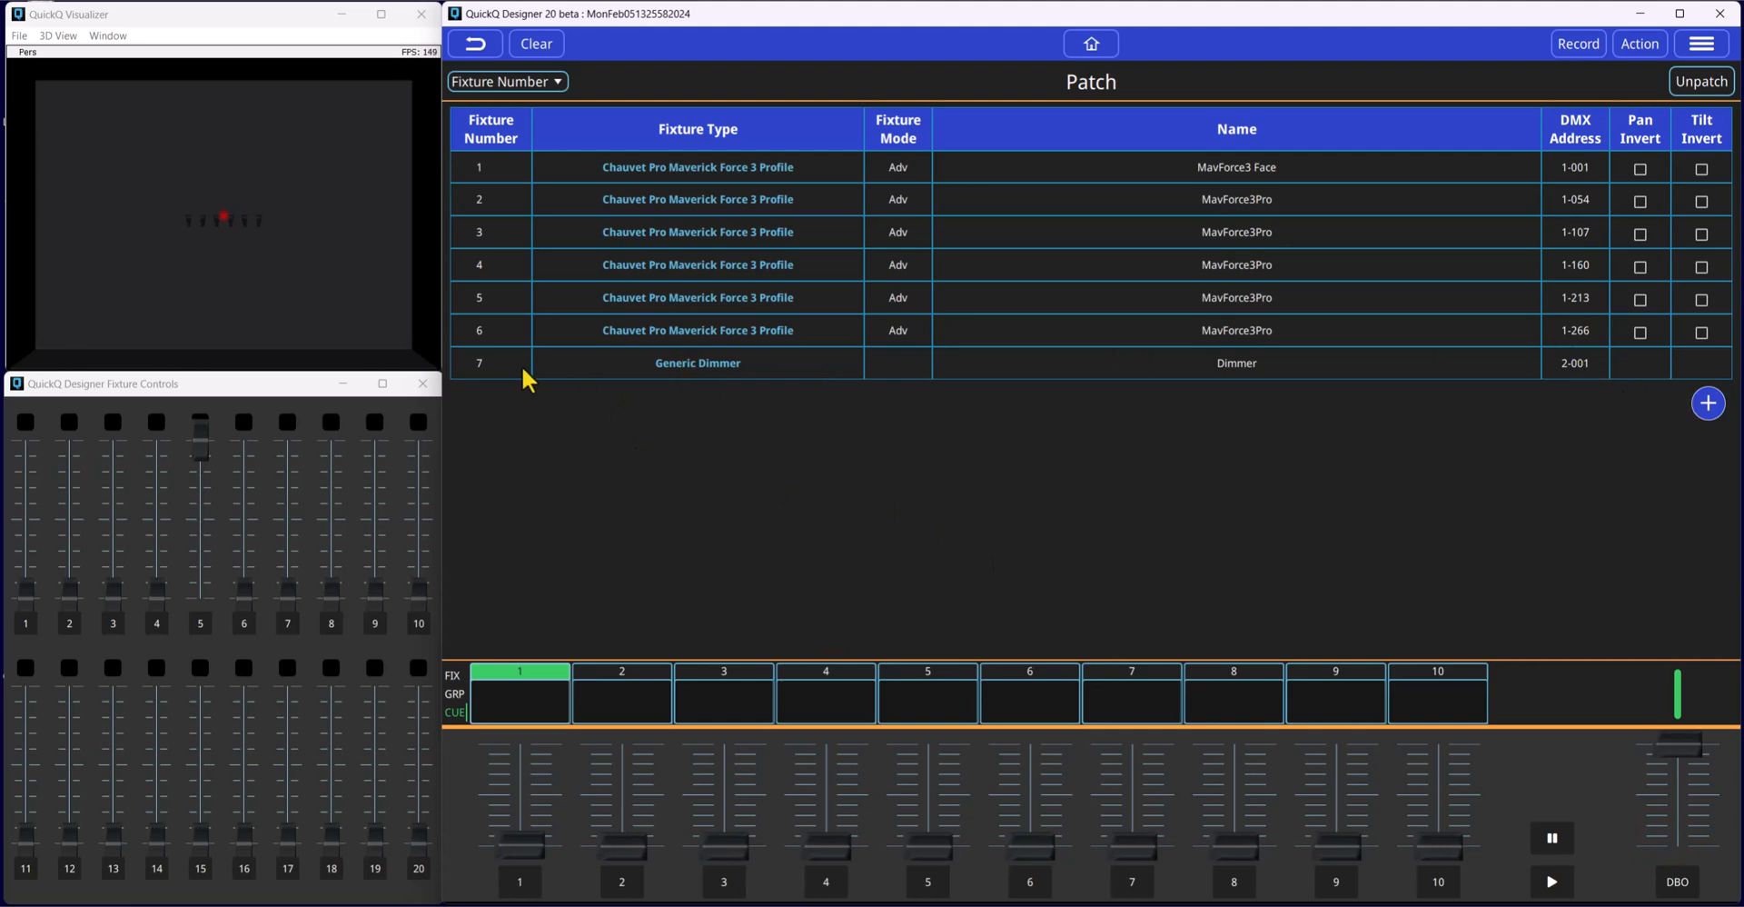
Set the generic dimmer's fixture number to 10.
{"action": "left_click", "coordinate": [494, 366]}
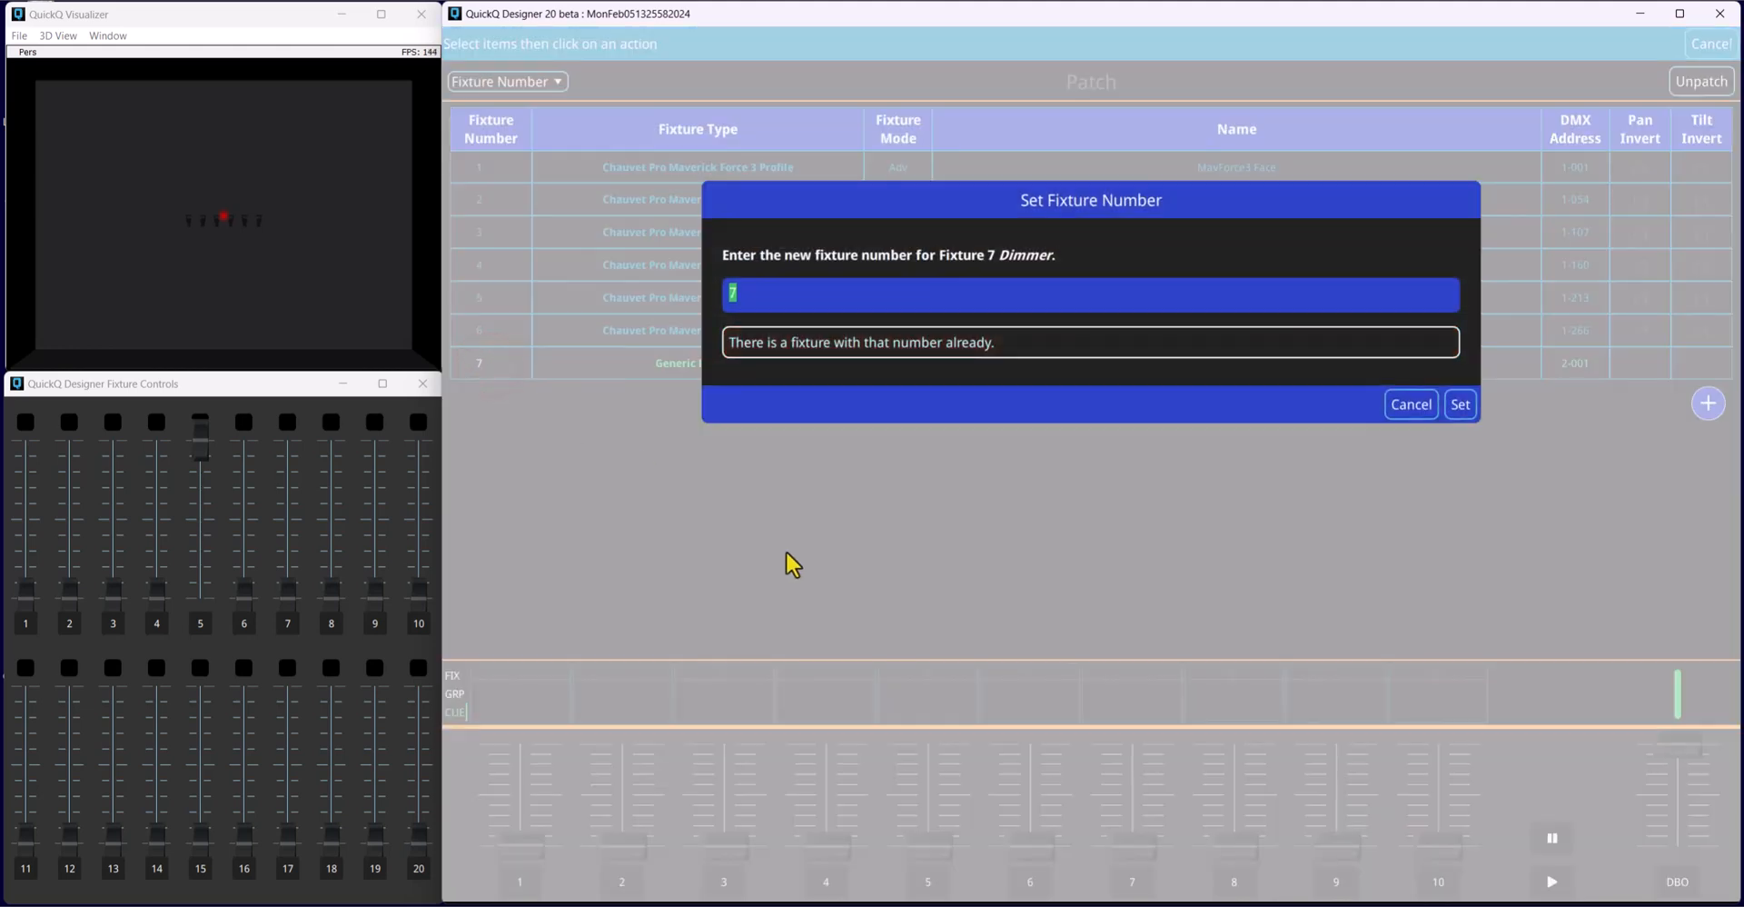
{"action": "type", "text": "10"}
{"action": "key", "text": "Return"}
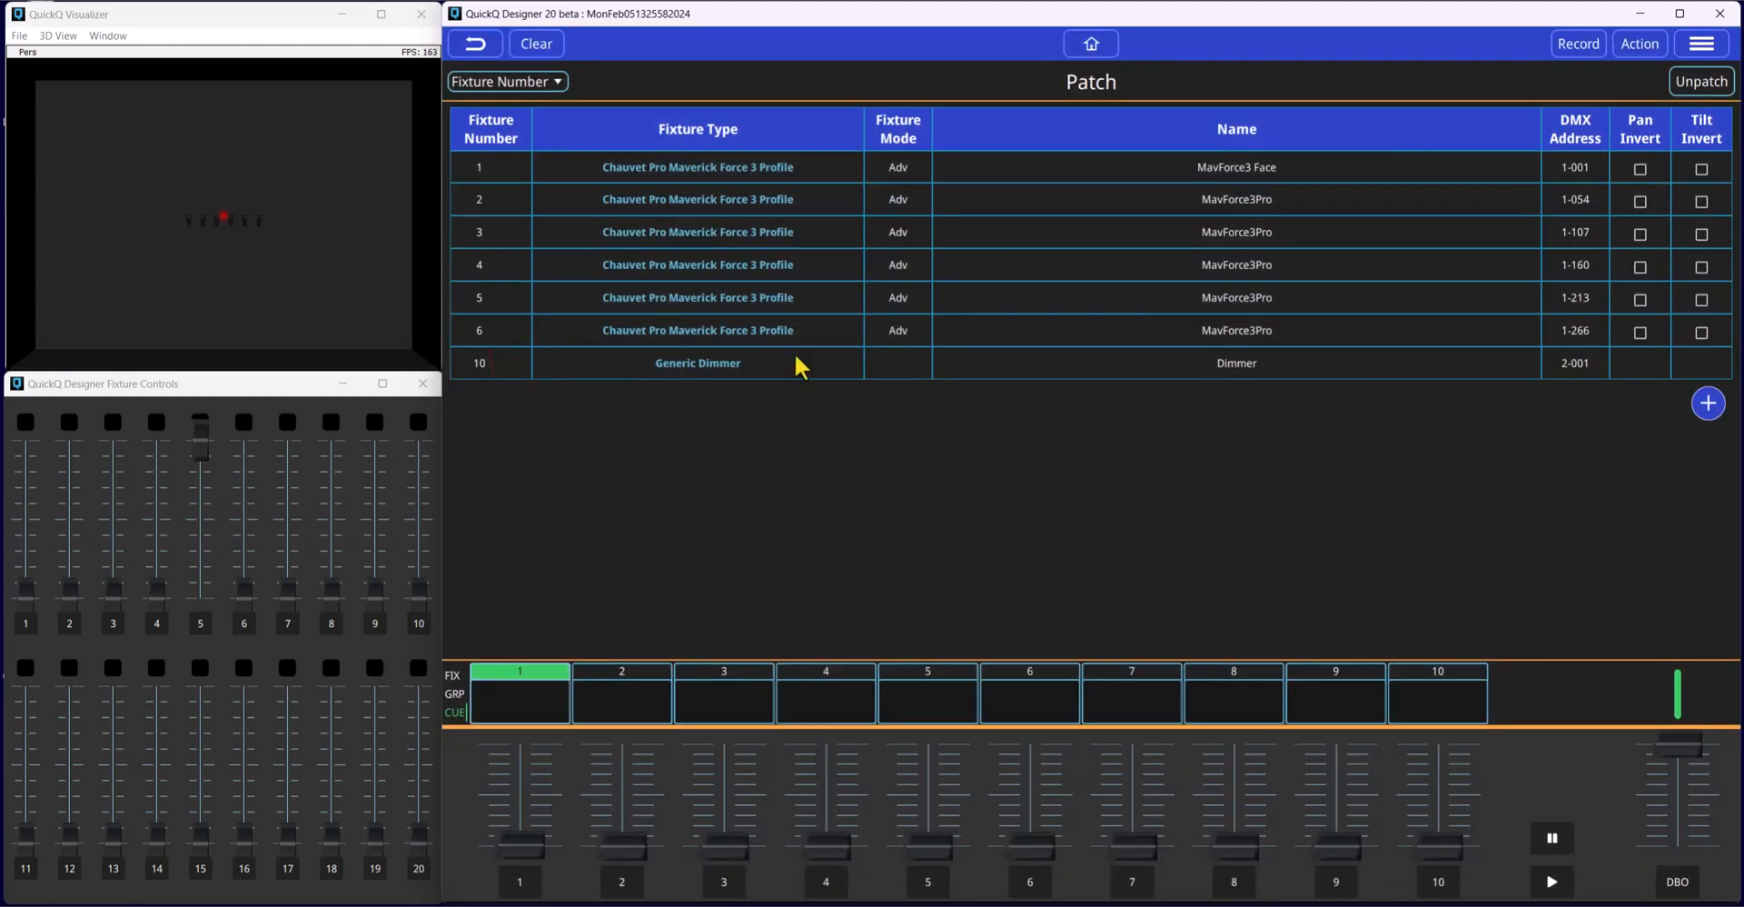
Remove the generic dimmer fixture and its programming from the patch.
{"action": "left_click", "coordinate": [1640, 44]}
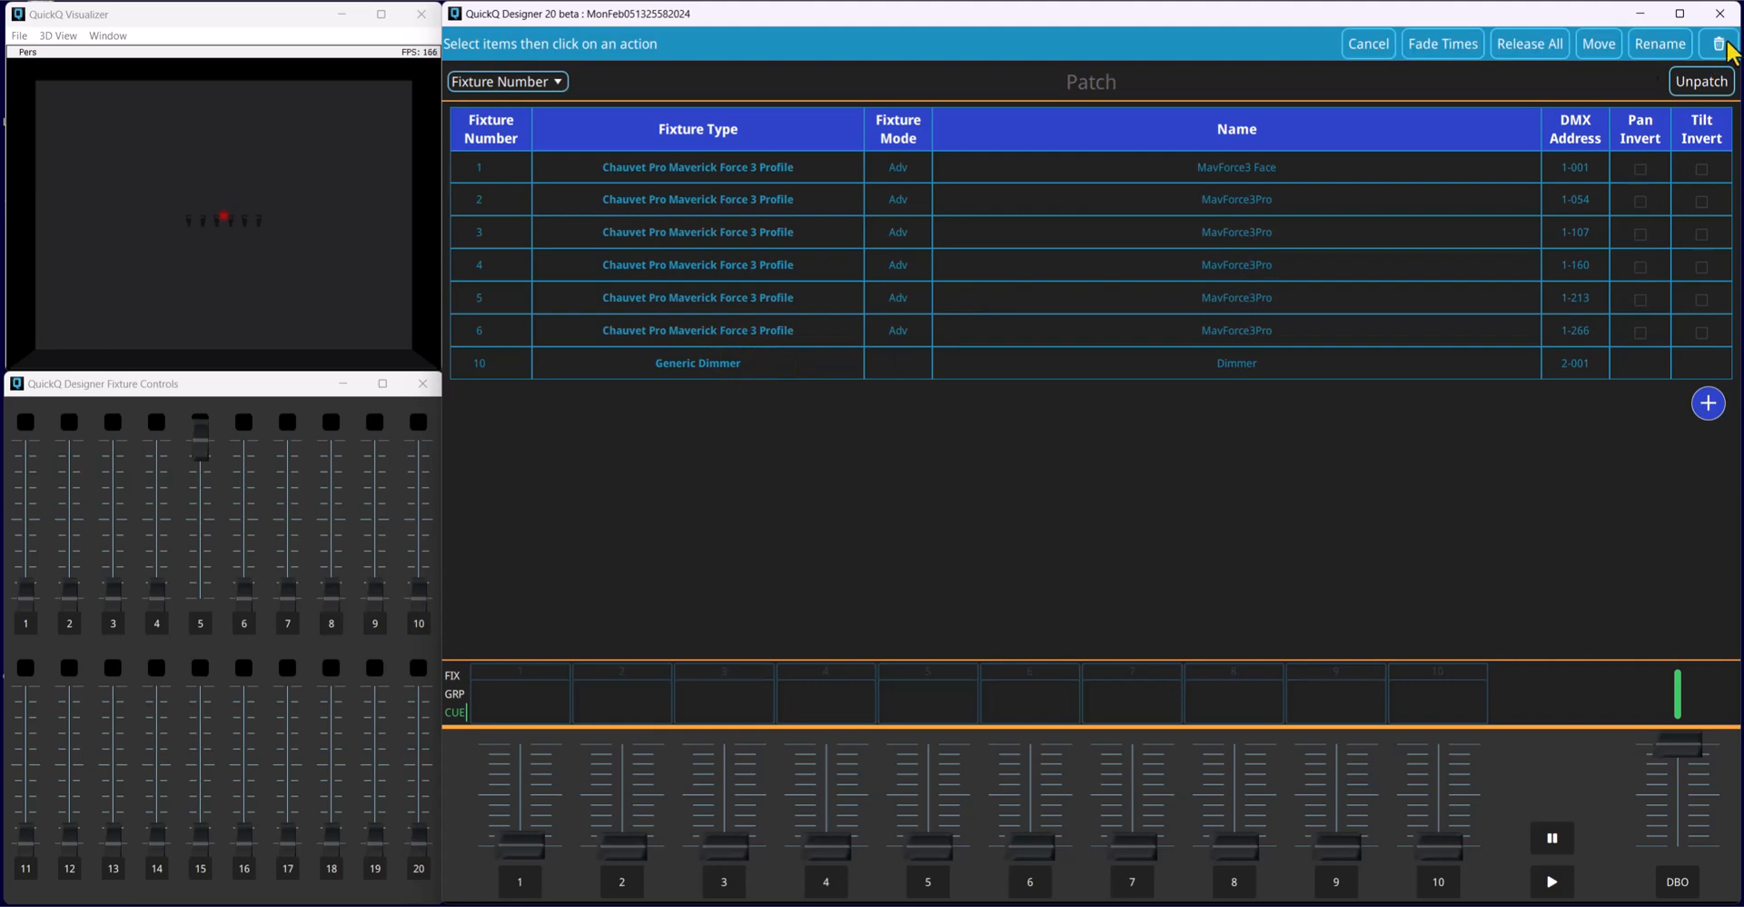
{"action": "left_click", "coordinate": [1720, 43]}
{"action": "left_click", "coordinate": [750, 368]}
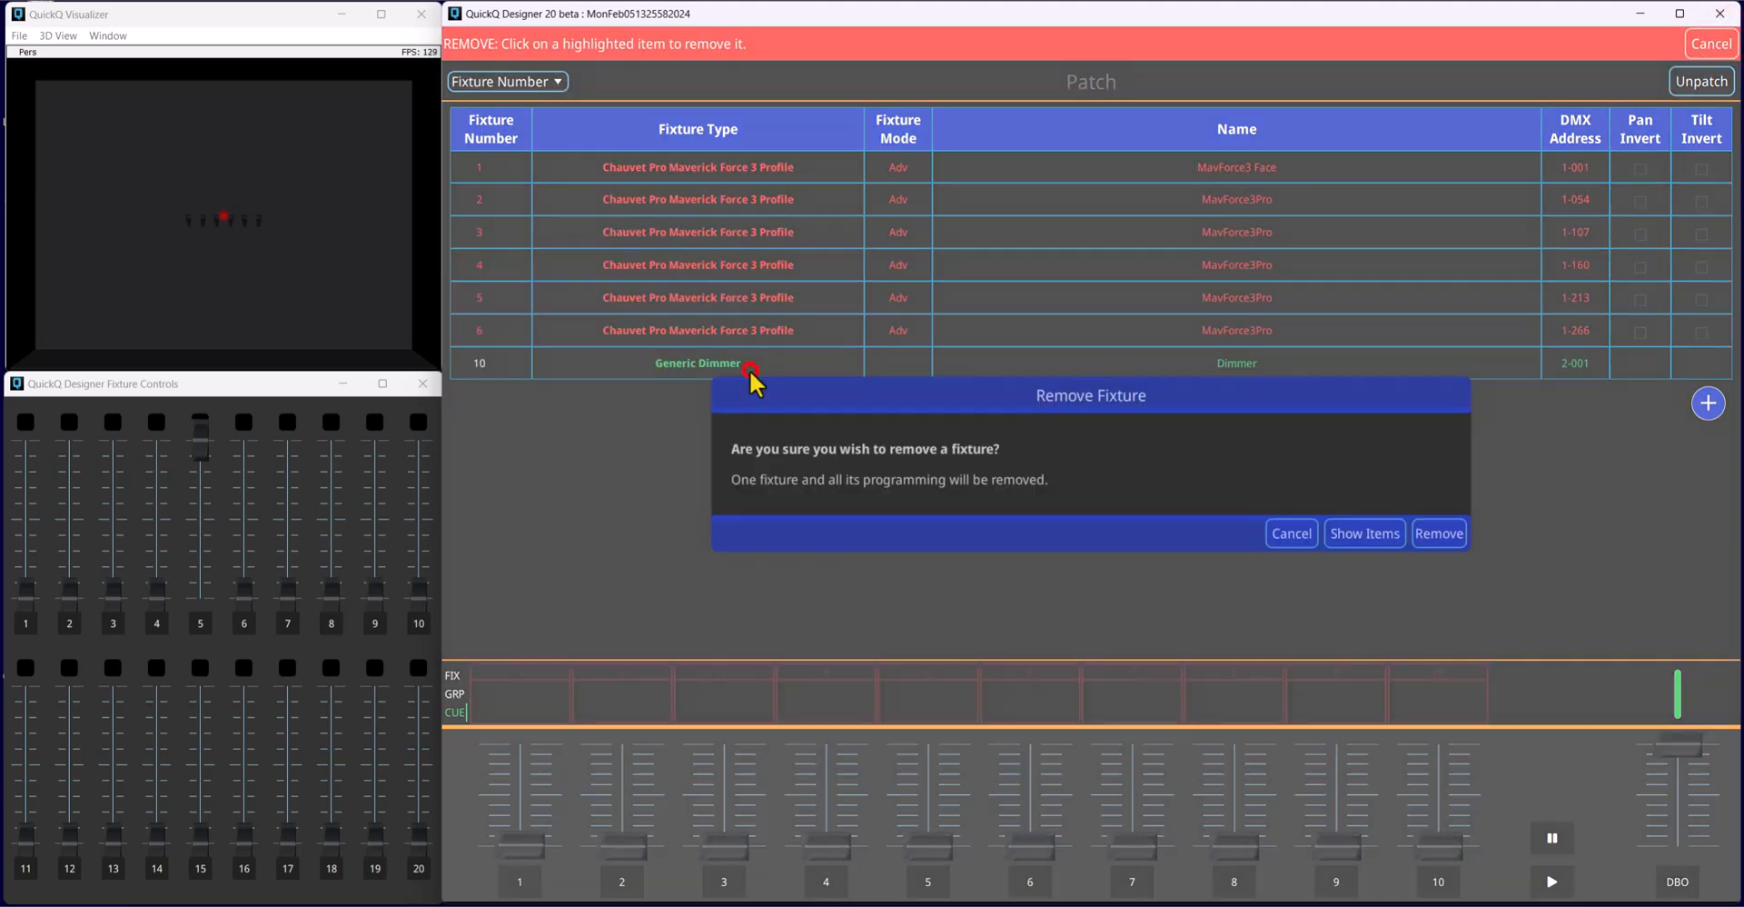
{"action": "left_click", "coordinate": [1450, 542]}
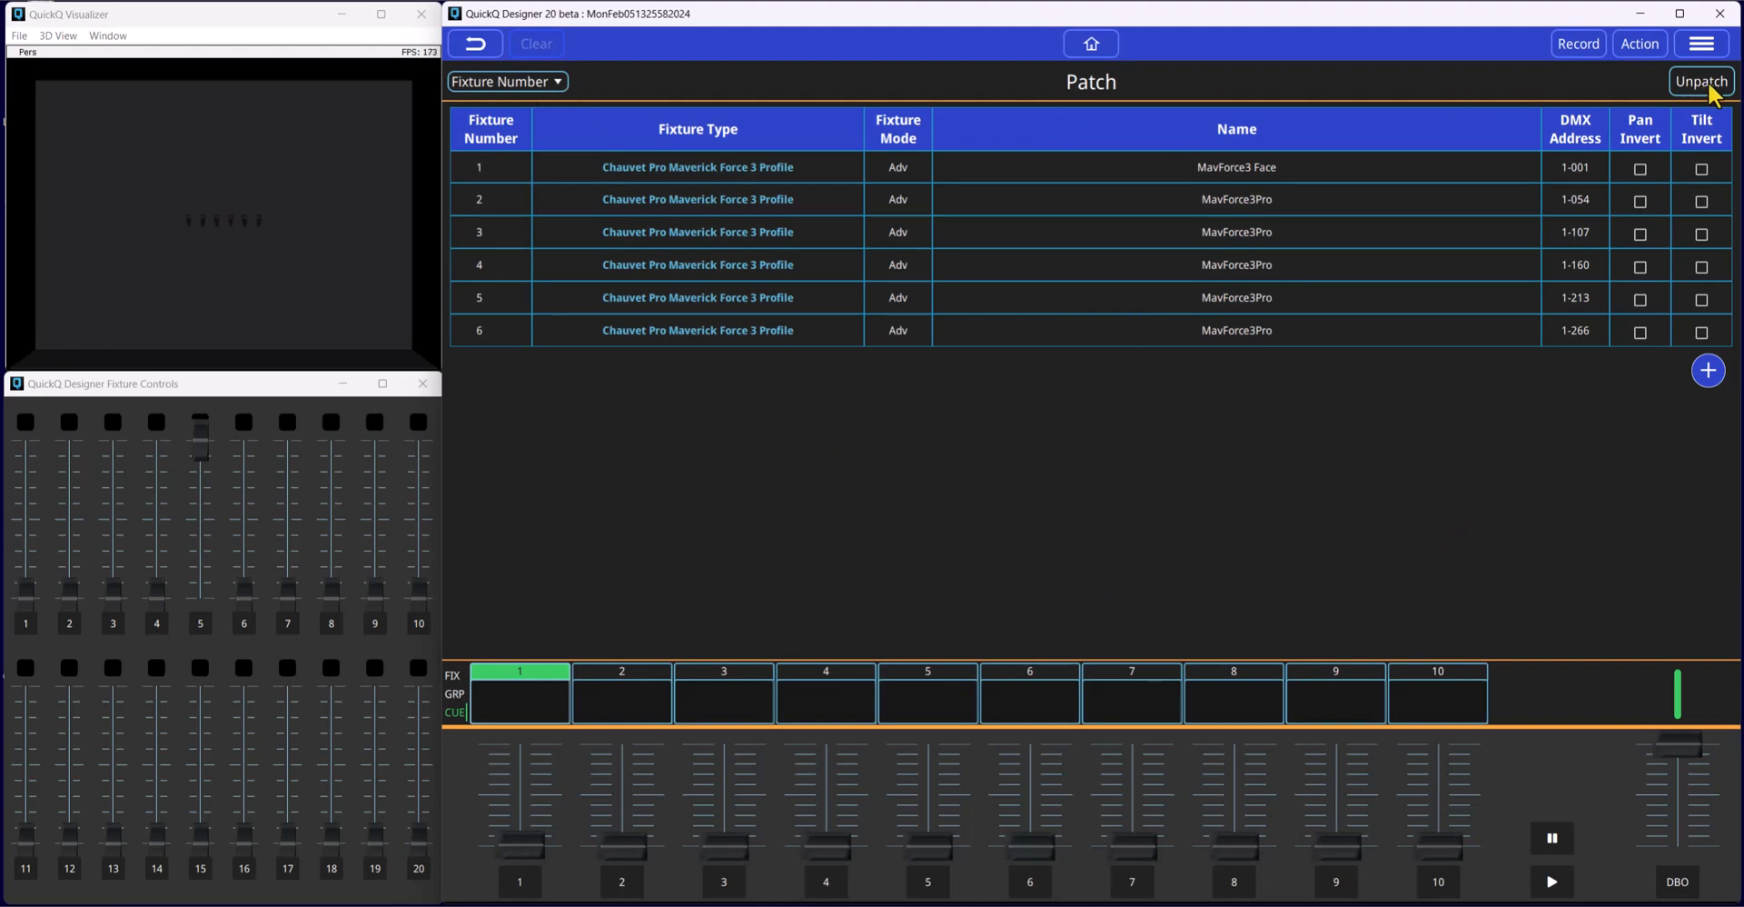
Place fixtures 1 to 6 in one row on the layout grid, one empty cell apart, and lock the layout.
{"action": "left_click", "coordinate": [479, 49]}
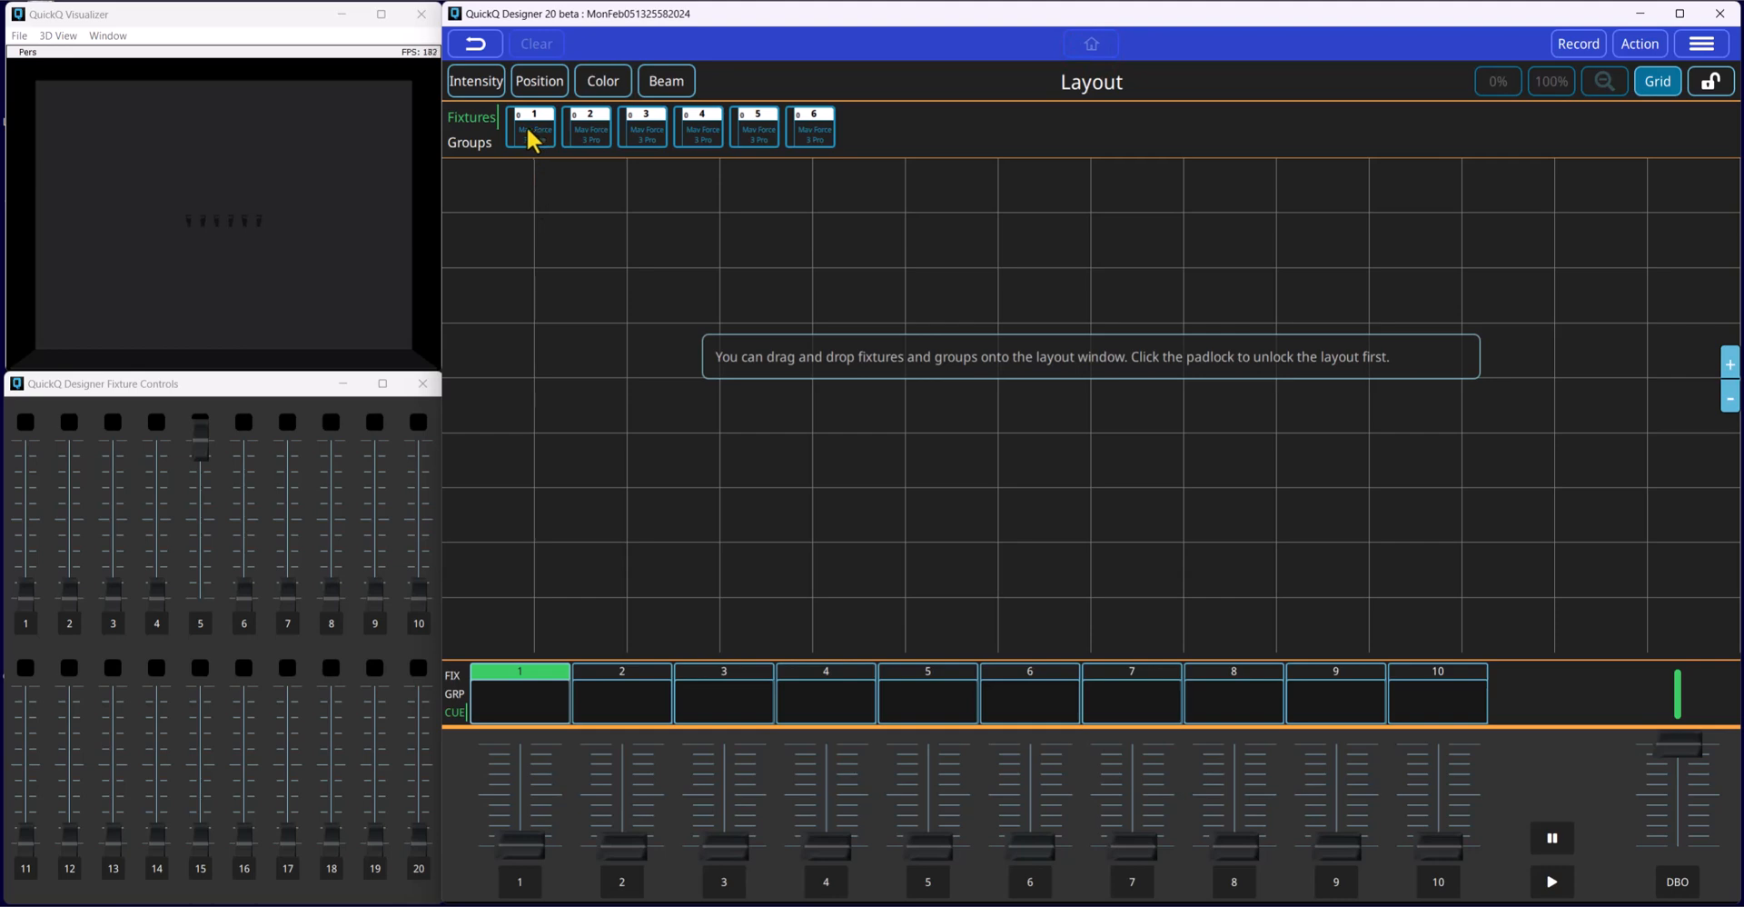
{"action": "left_click_drag", "start_coordinate": [528, 128], "coordinate": [771, 248]}
{"action": "left_click_drag", "start_coordinate": [537, 133], "coordinate": [1190, 252]}
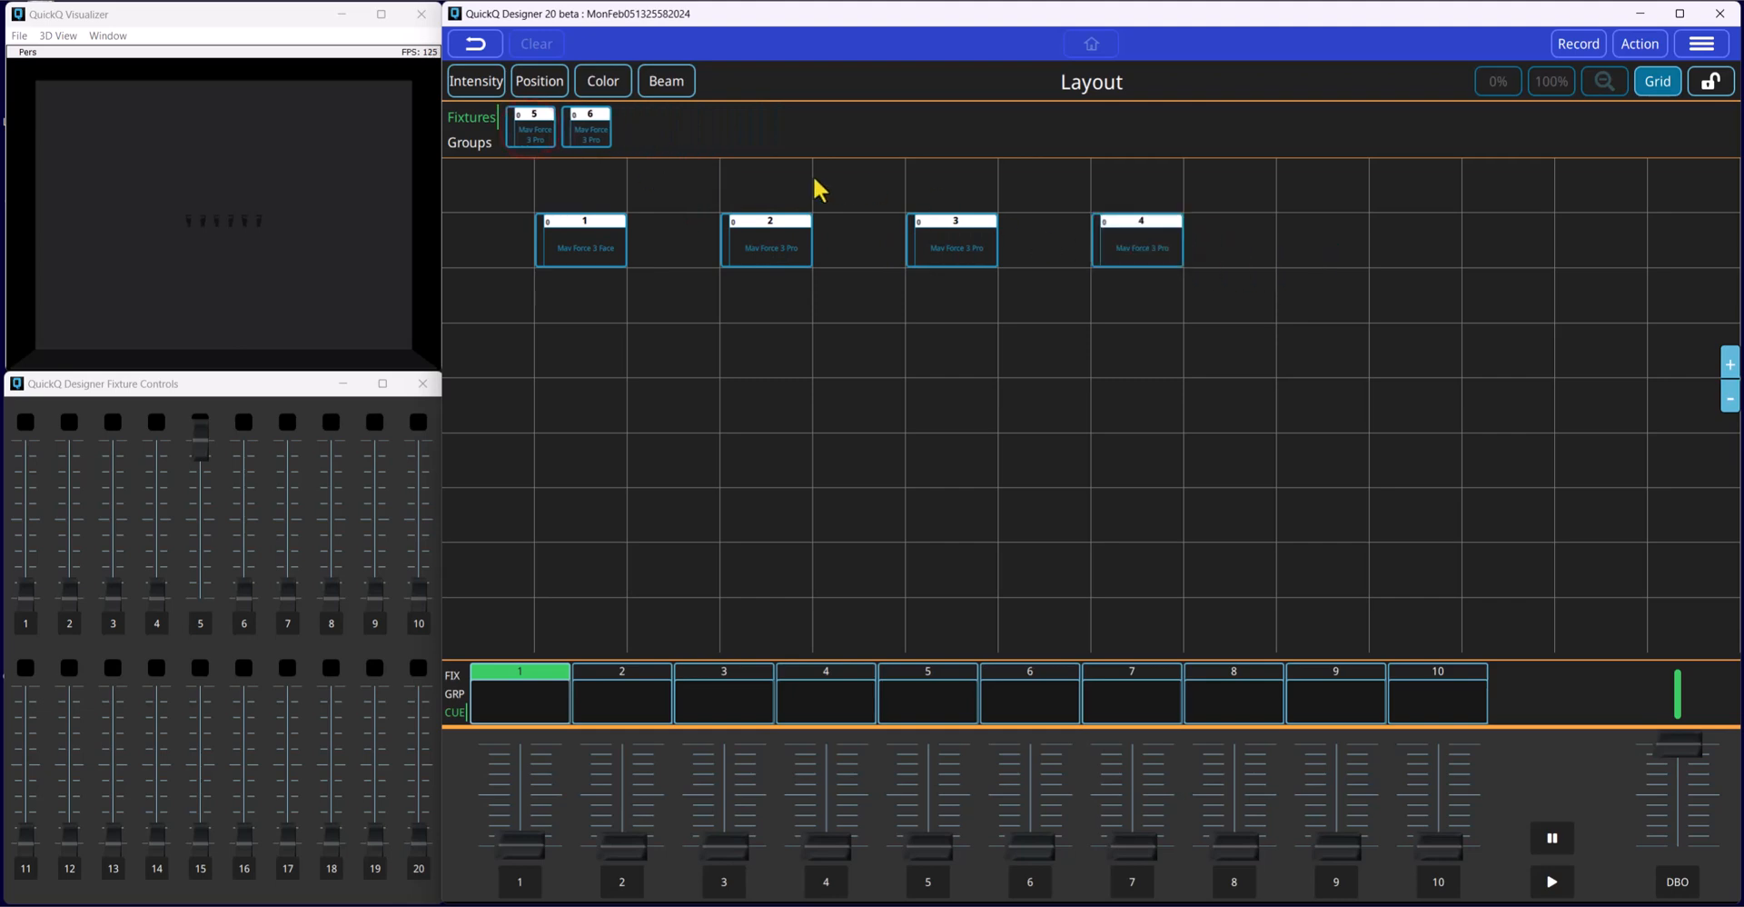
{"action": "left_click_drag", "start_coordinate": [540, 152], "coordinate": [1347, 261]}
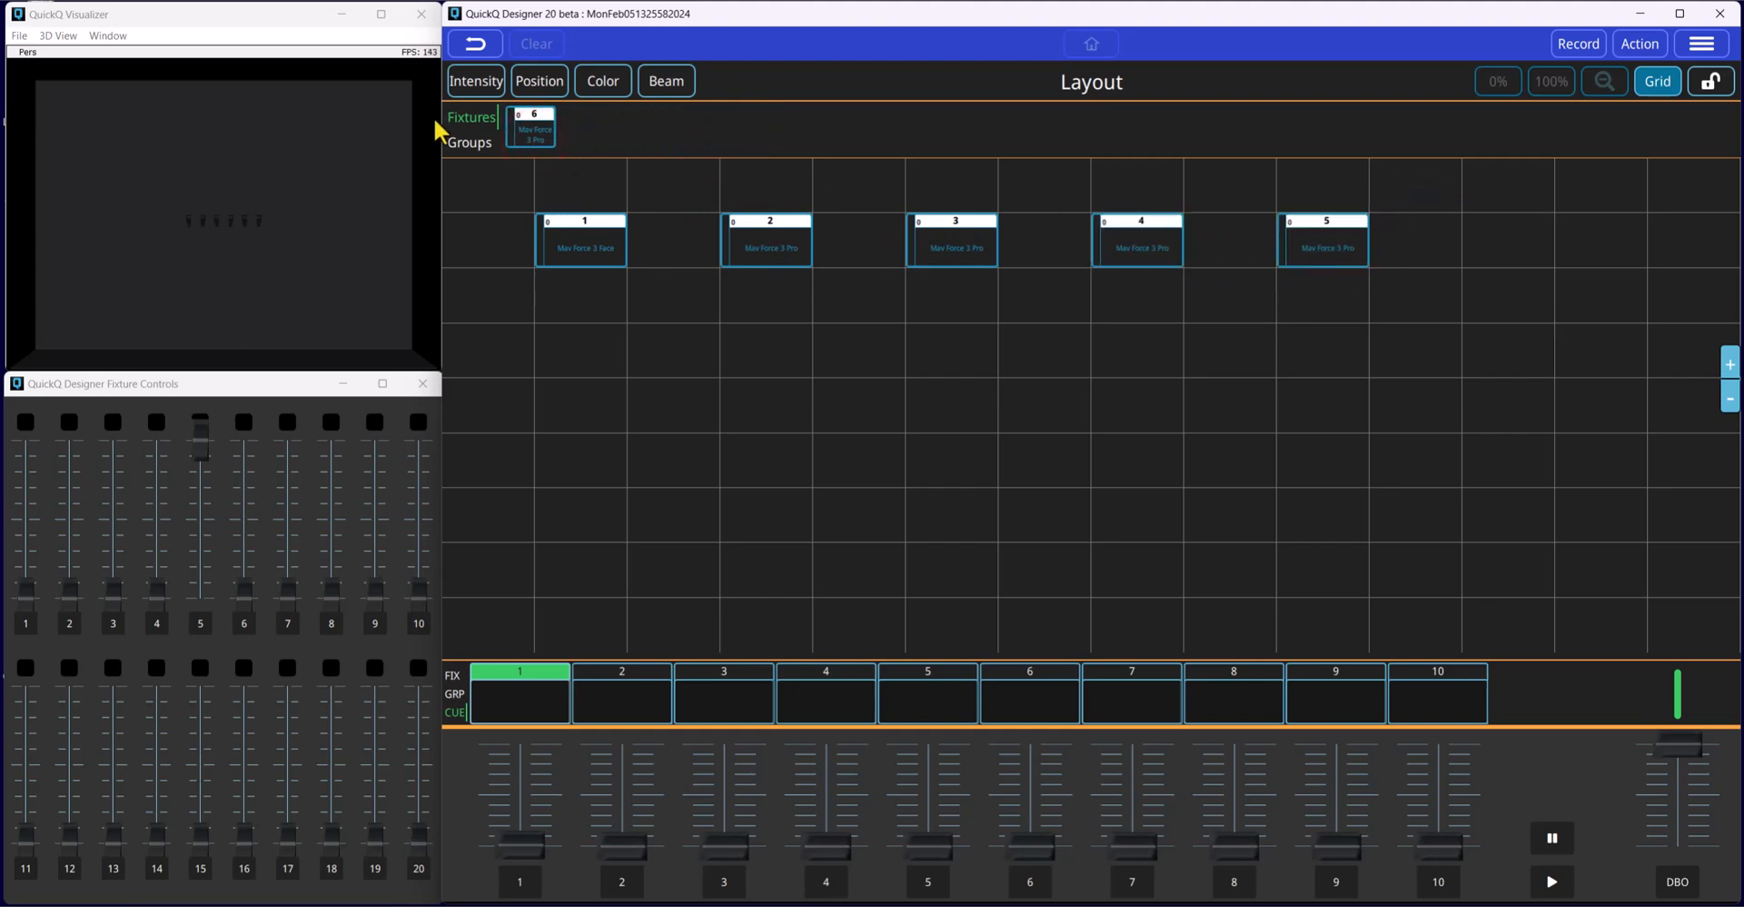
{"action": "left_click_drag", "start_coordinate": [536, 132], "coordinate": [698, 211]}
{"action": "left_click_drag", "start_coordinate": [1335, 270], "coordinate": [1511, 237]}
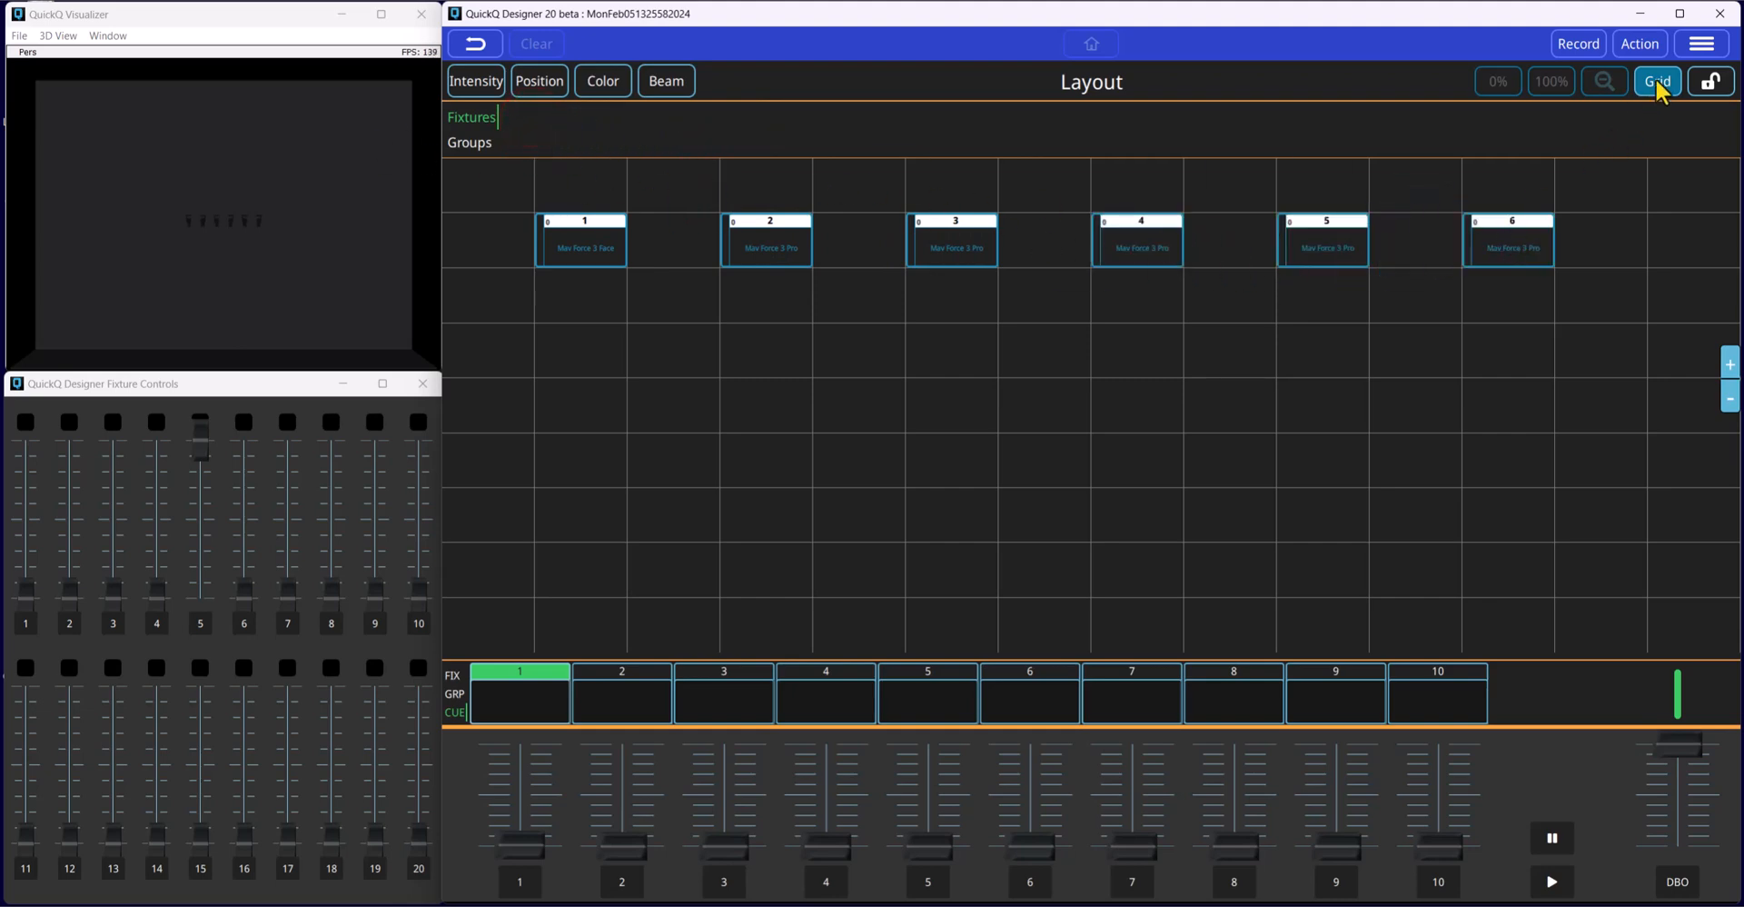
{"action": "left_click", "coordinate": [1657, 81]}
{"action": "left_click", "coordinate": [1711, 81]}
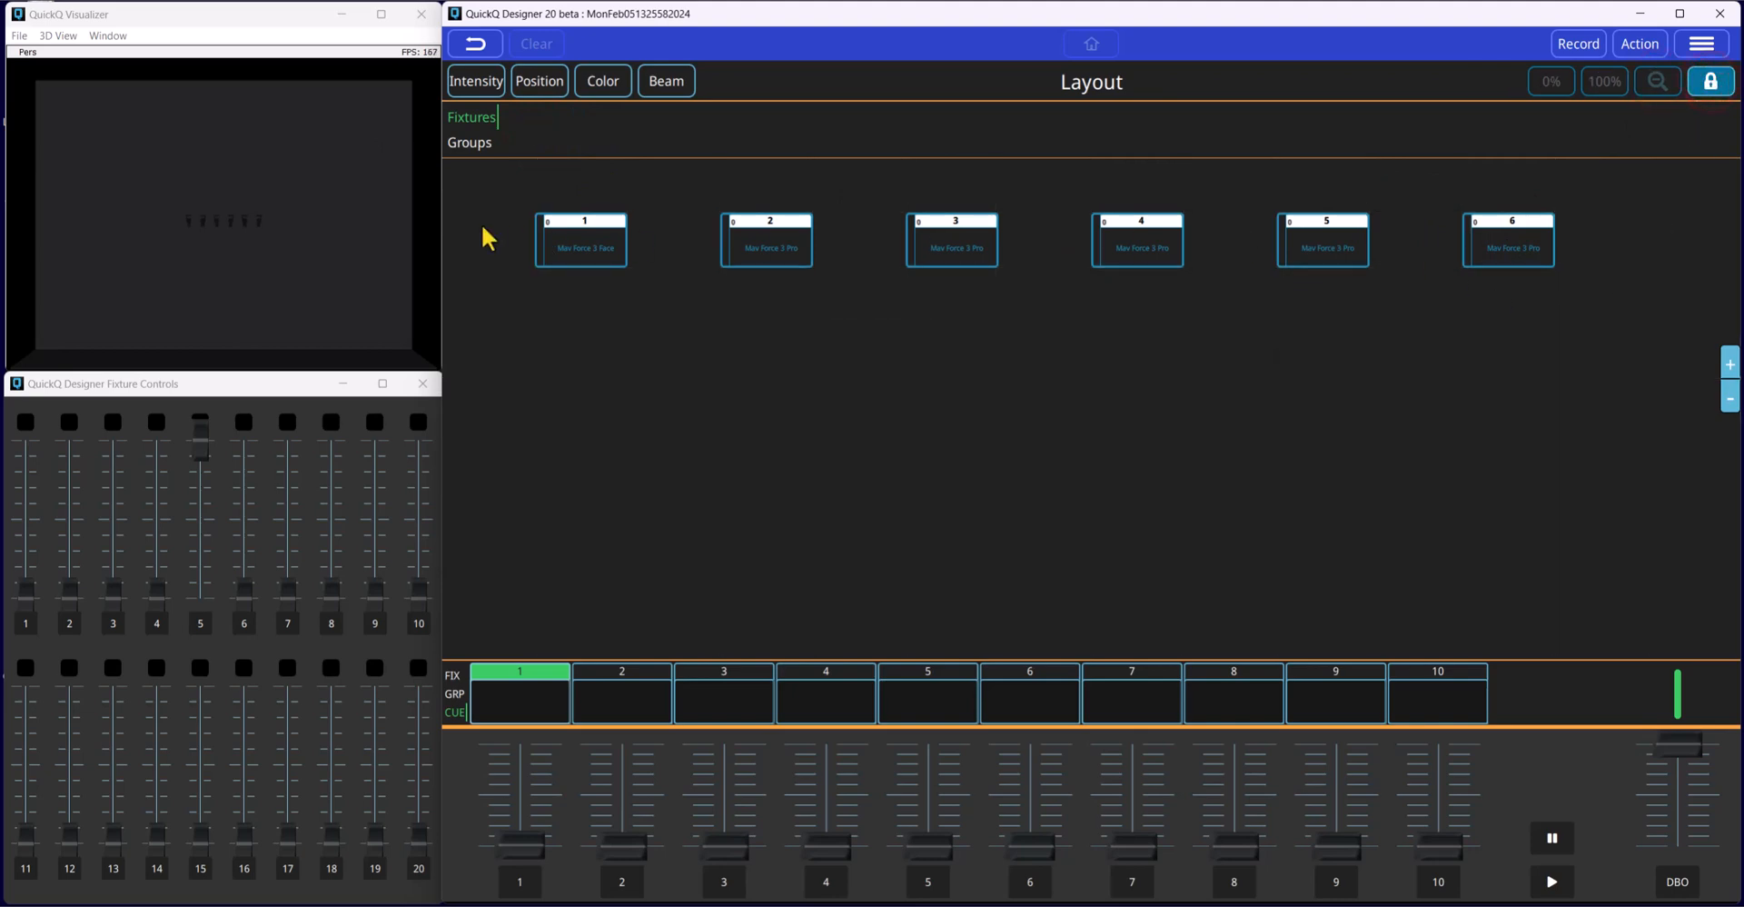
Unlock the layout, place the Mav Force 3 Pro group centrally below the fixture row, and lock it again.
{"action": "left_click", "coordinate": [1710, 81]}
{"action": "left_click", "coordinate": [469, 142]}
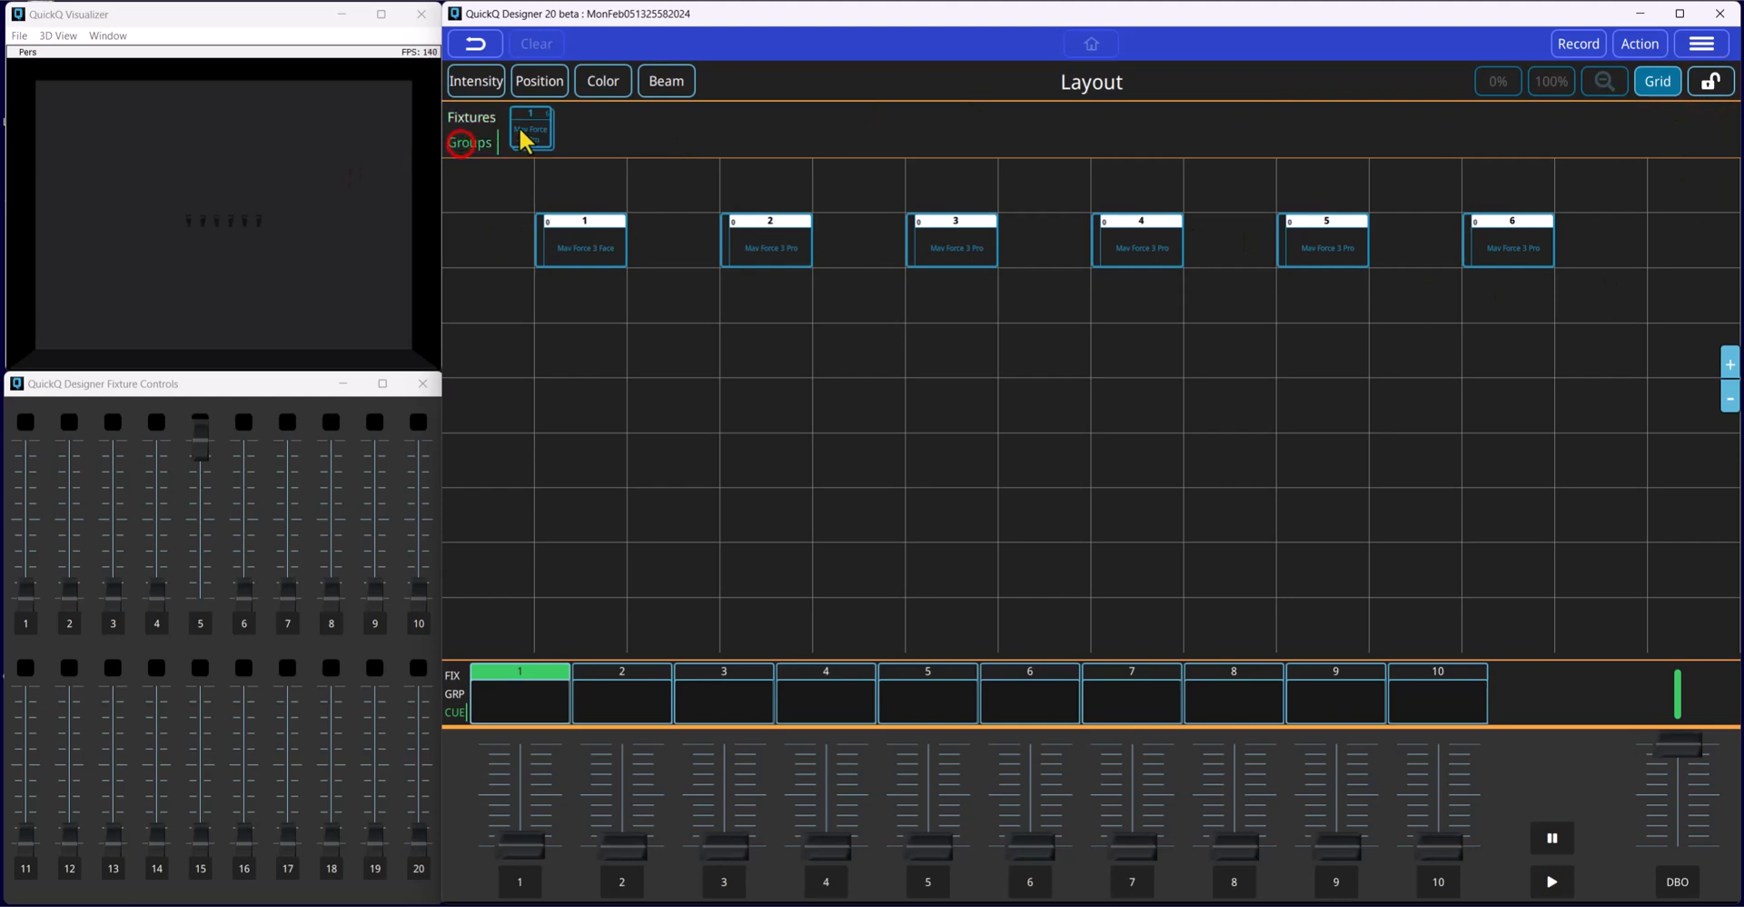
{"action": "left_click_drag", "start_coordinate": [538, 124], "coordinate": [1051, 397]}
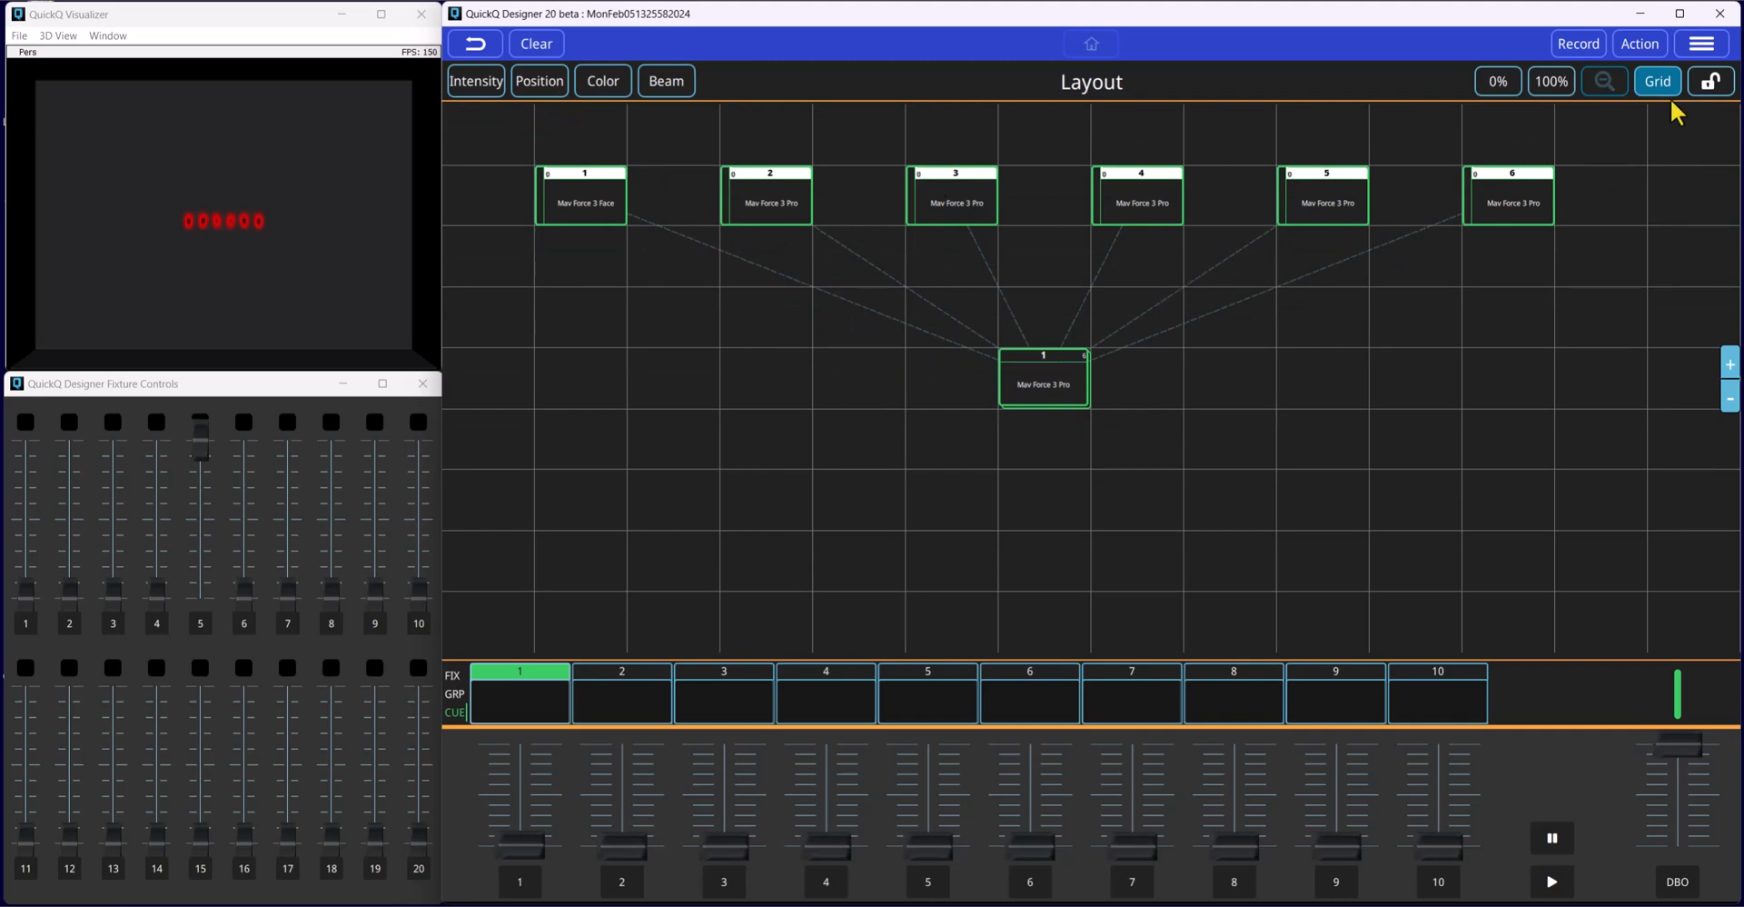
{"action": "left_click", "coordinate": [1711, 80]}
Select all six Maverick Force 3 fixtures through their group and set their intensity to 100%.
{"action": "left_click", "coordinate": [1043, 392]}
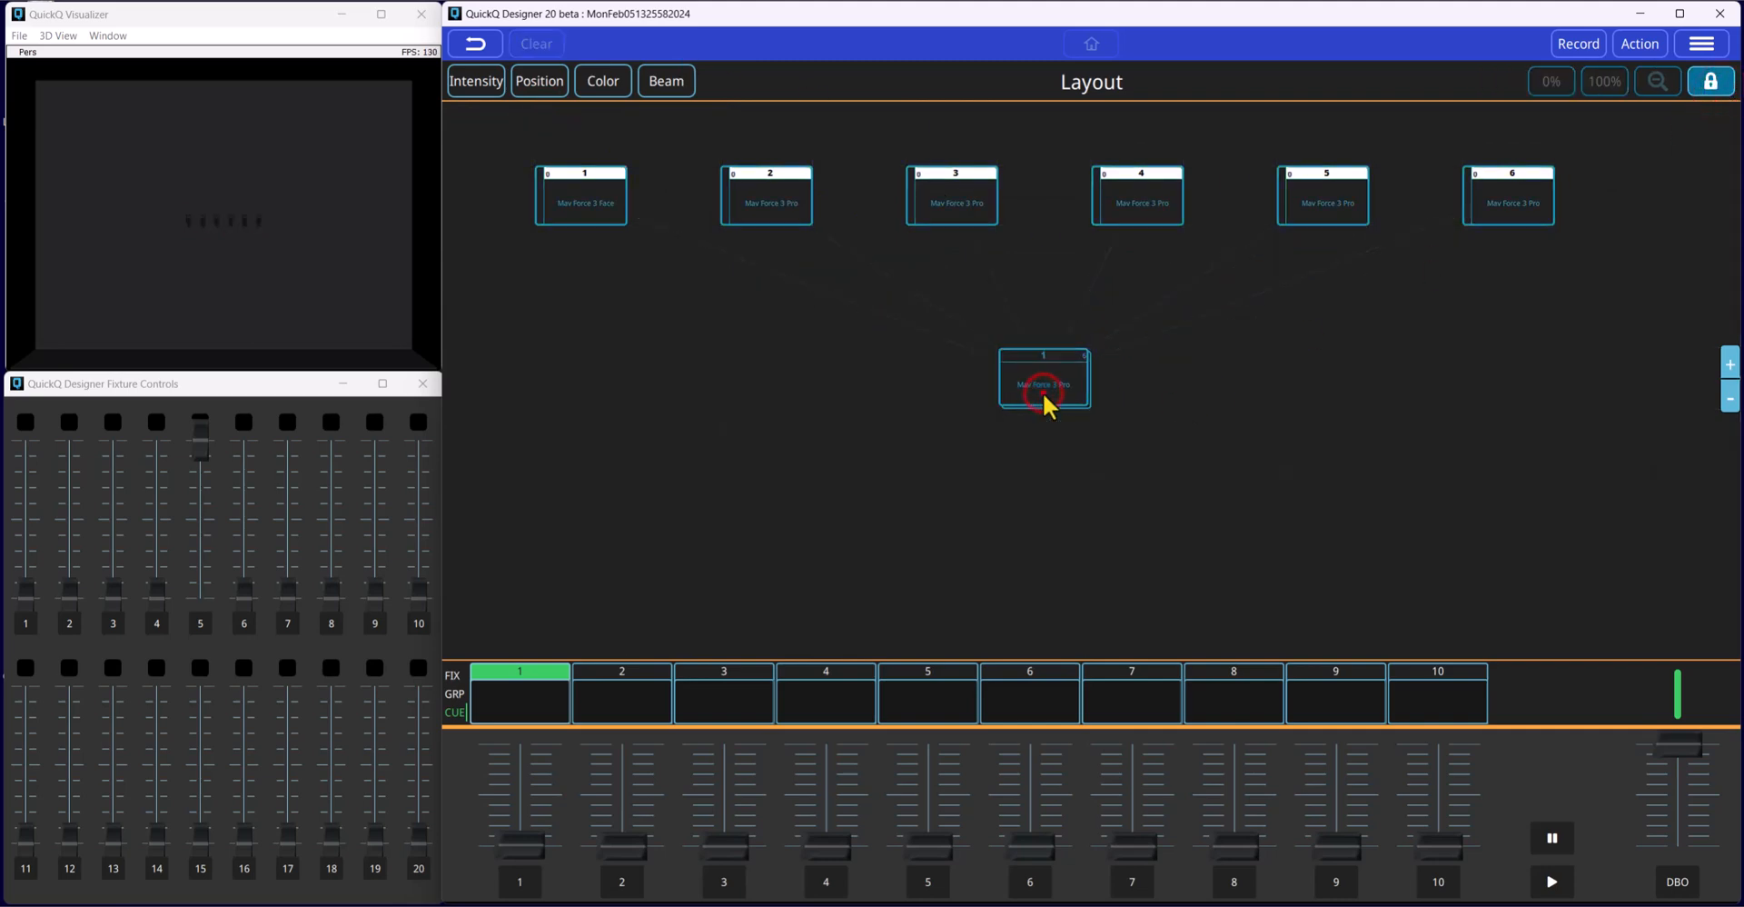
{"action": "left_click", "coordinate": [1044, 394]}
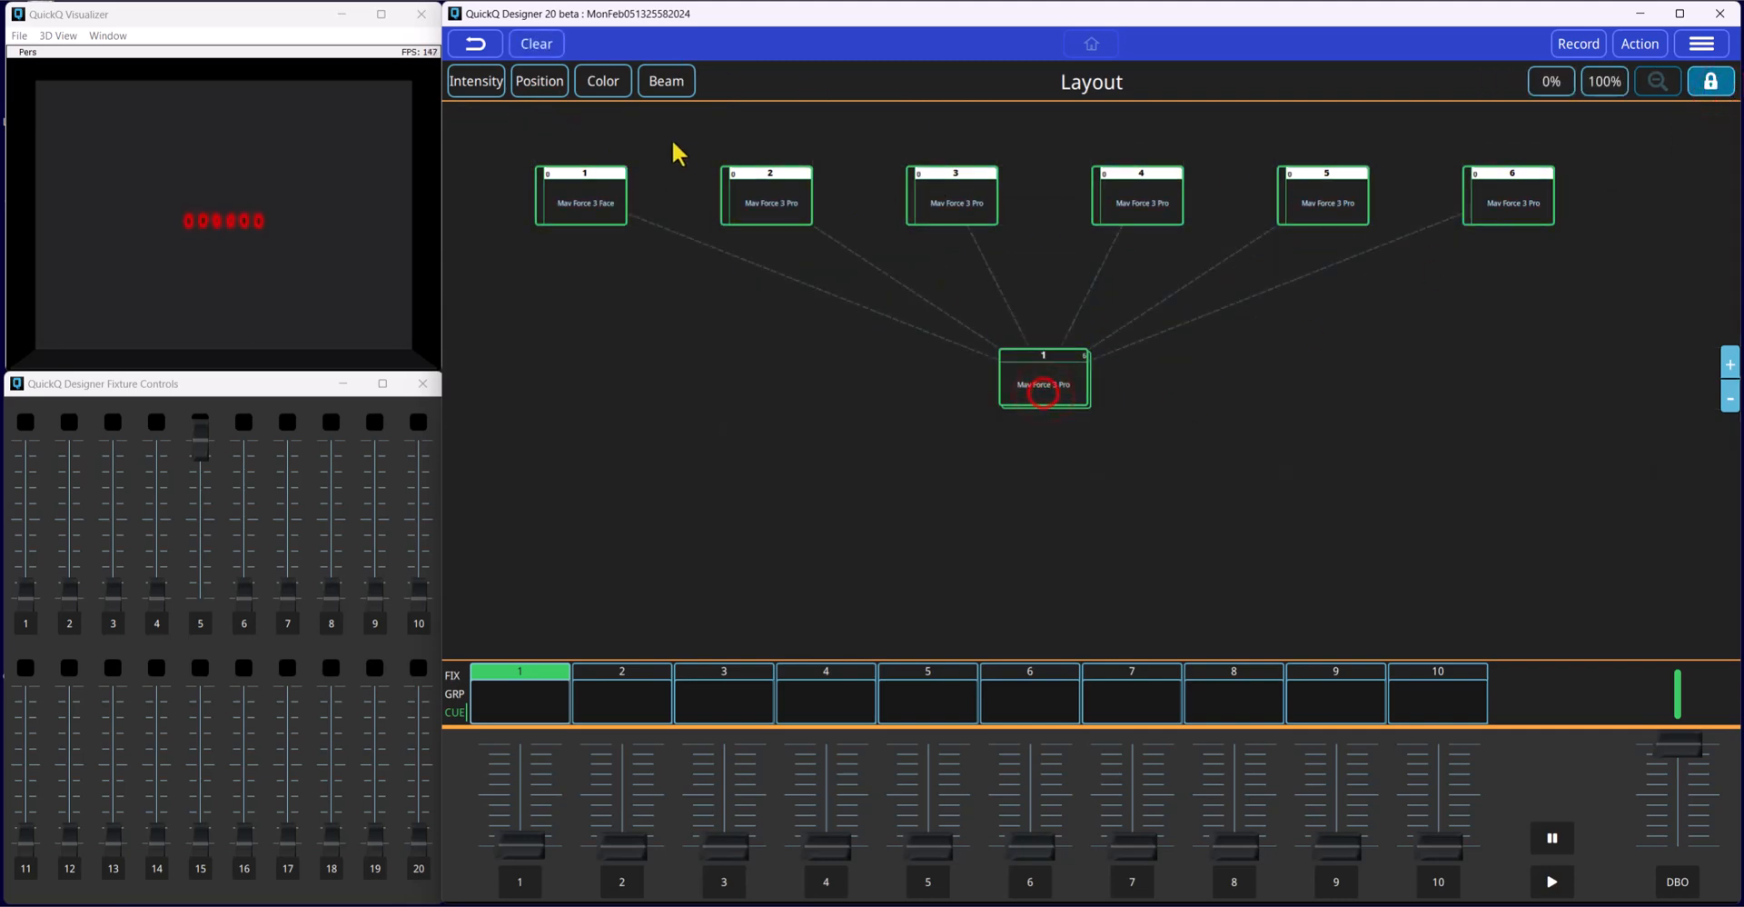
{"action": "left_click", "coordinate": [1602, 86]}
Patch six Chauvet Pro Maverick MK2 Wash fixtures in Basic mode in universe 2 from start address 1.
{"action": "left_click", "coordinate": [1702, 43]}
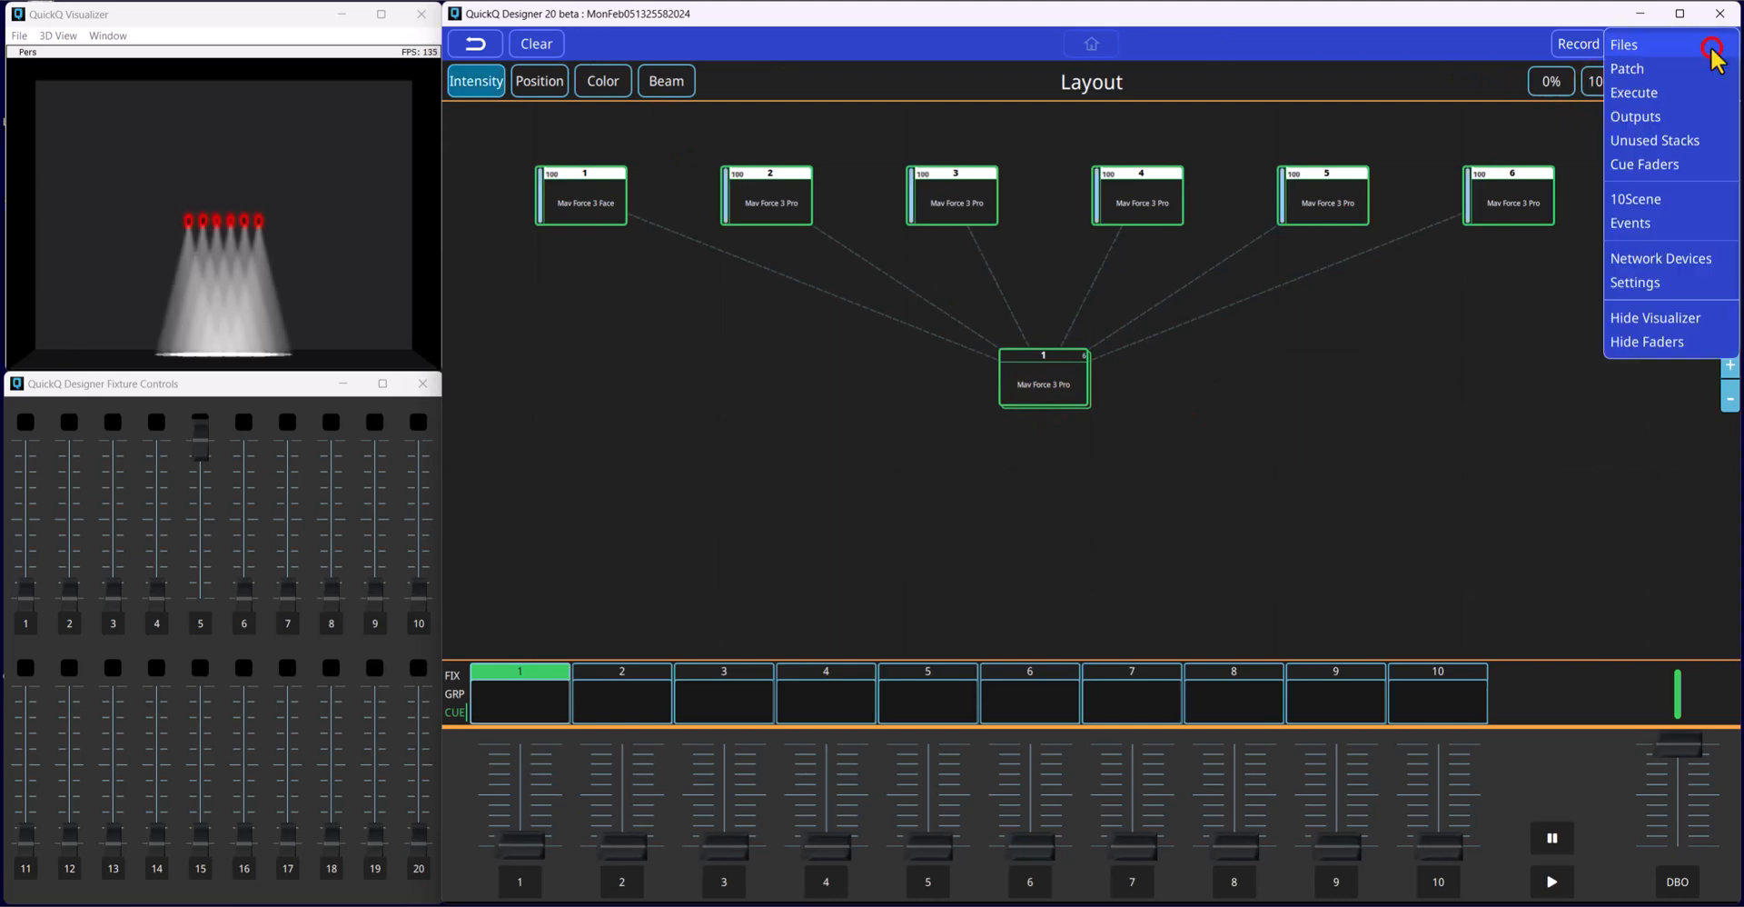
{"action": "left_click", "coordinate": [1653, 68]}
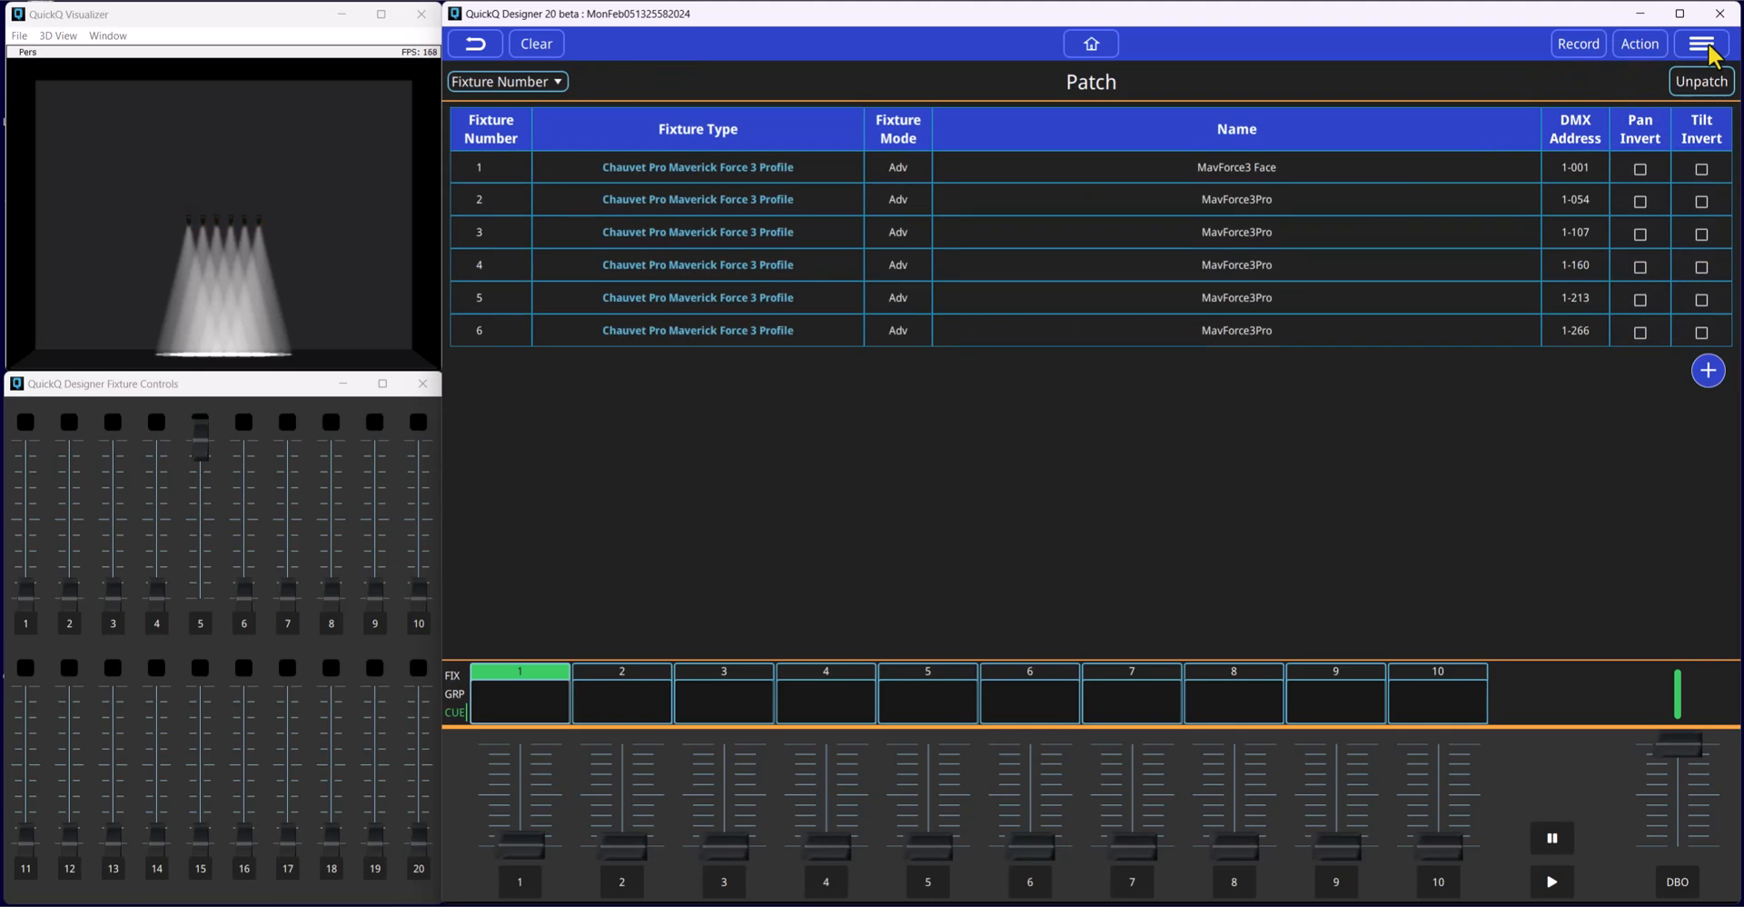
{"action": "left_click", "coordinate": [1711, 373]}
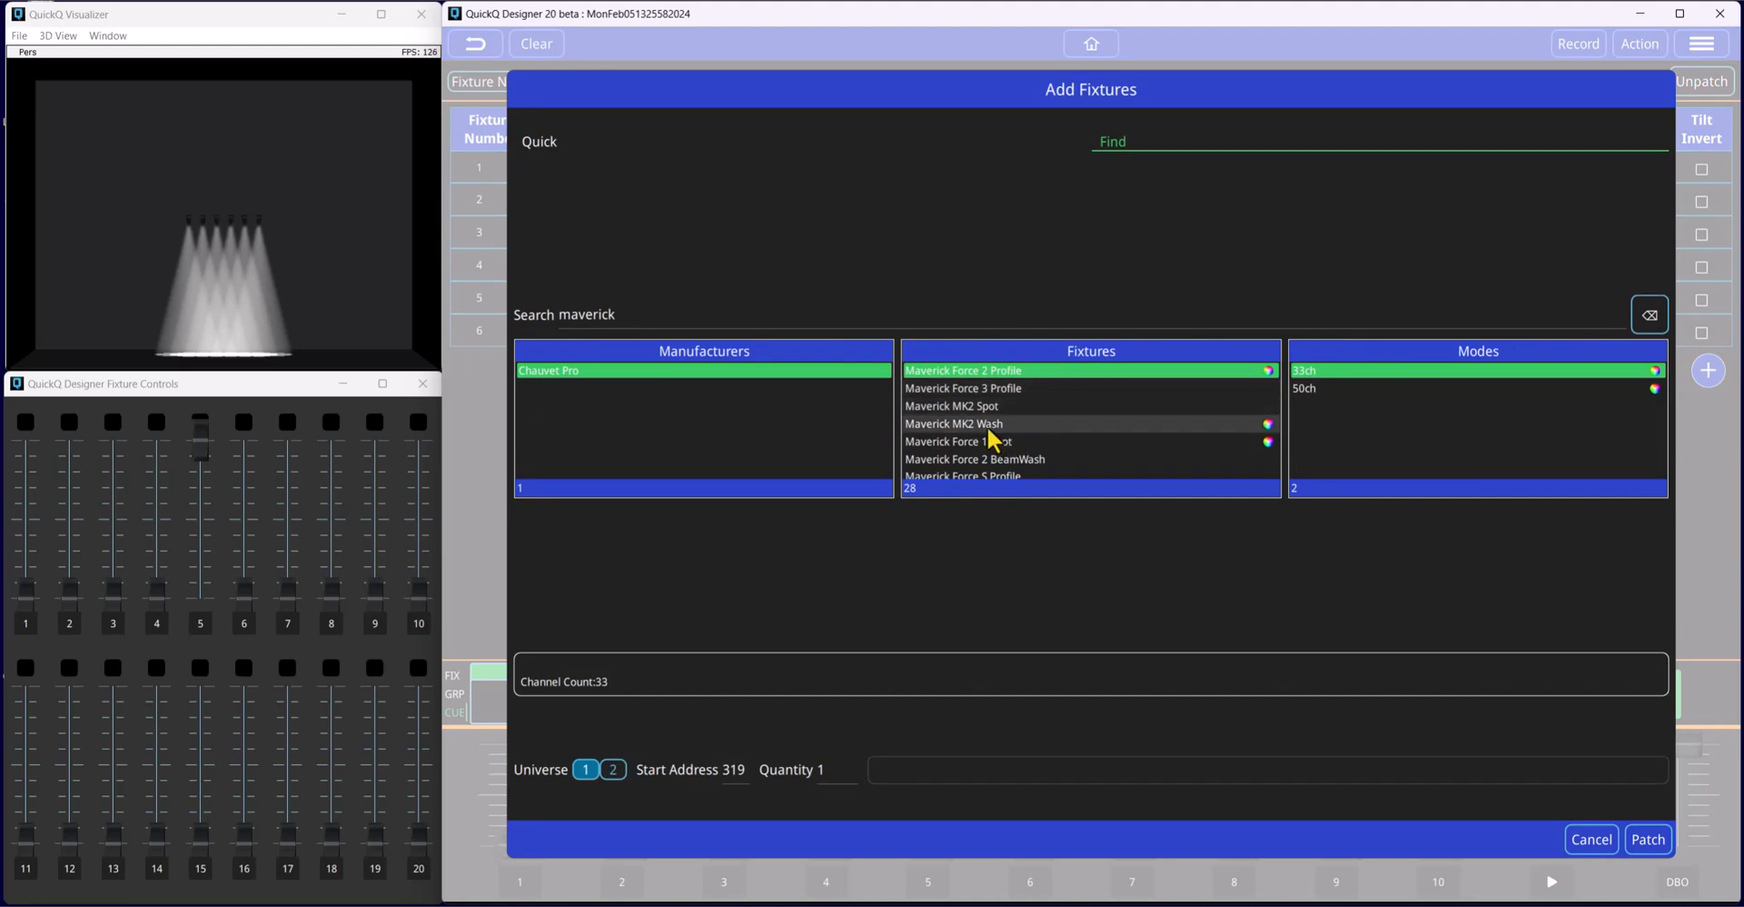
{"action": "left_click", "coordinate": [989, 425]}
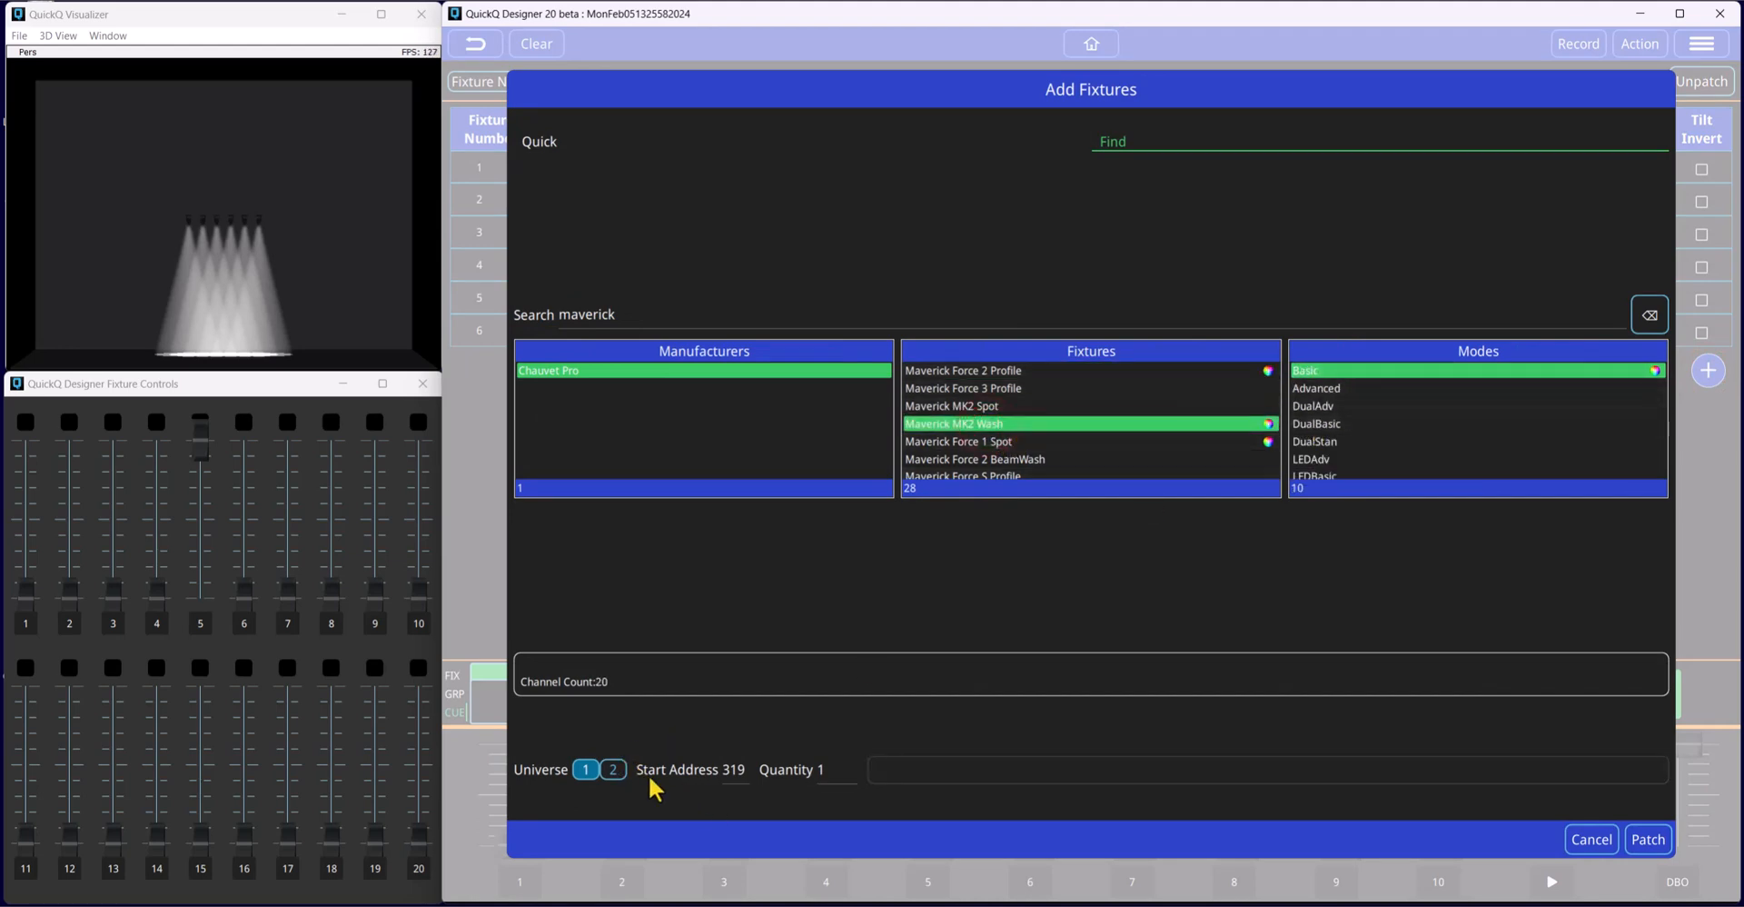
{"action": "left_click", "coordinate": [614, 770]}
{"action": "left_click", "coordinate": [829, 772]}
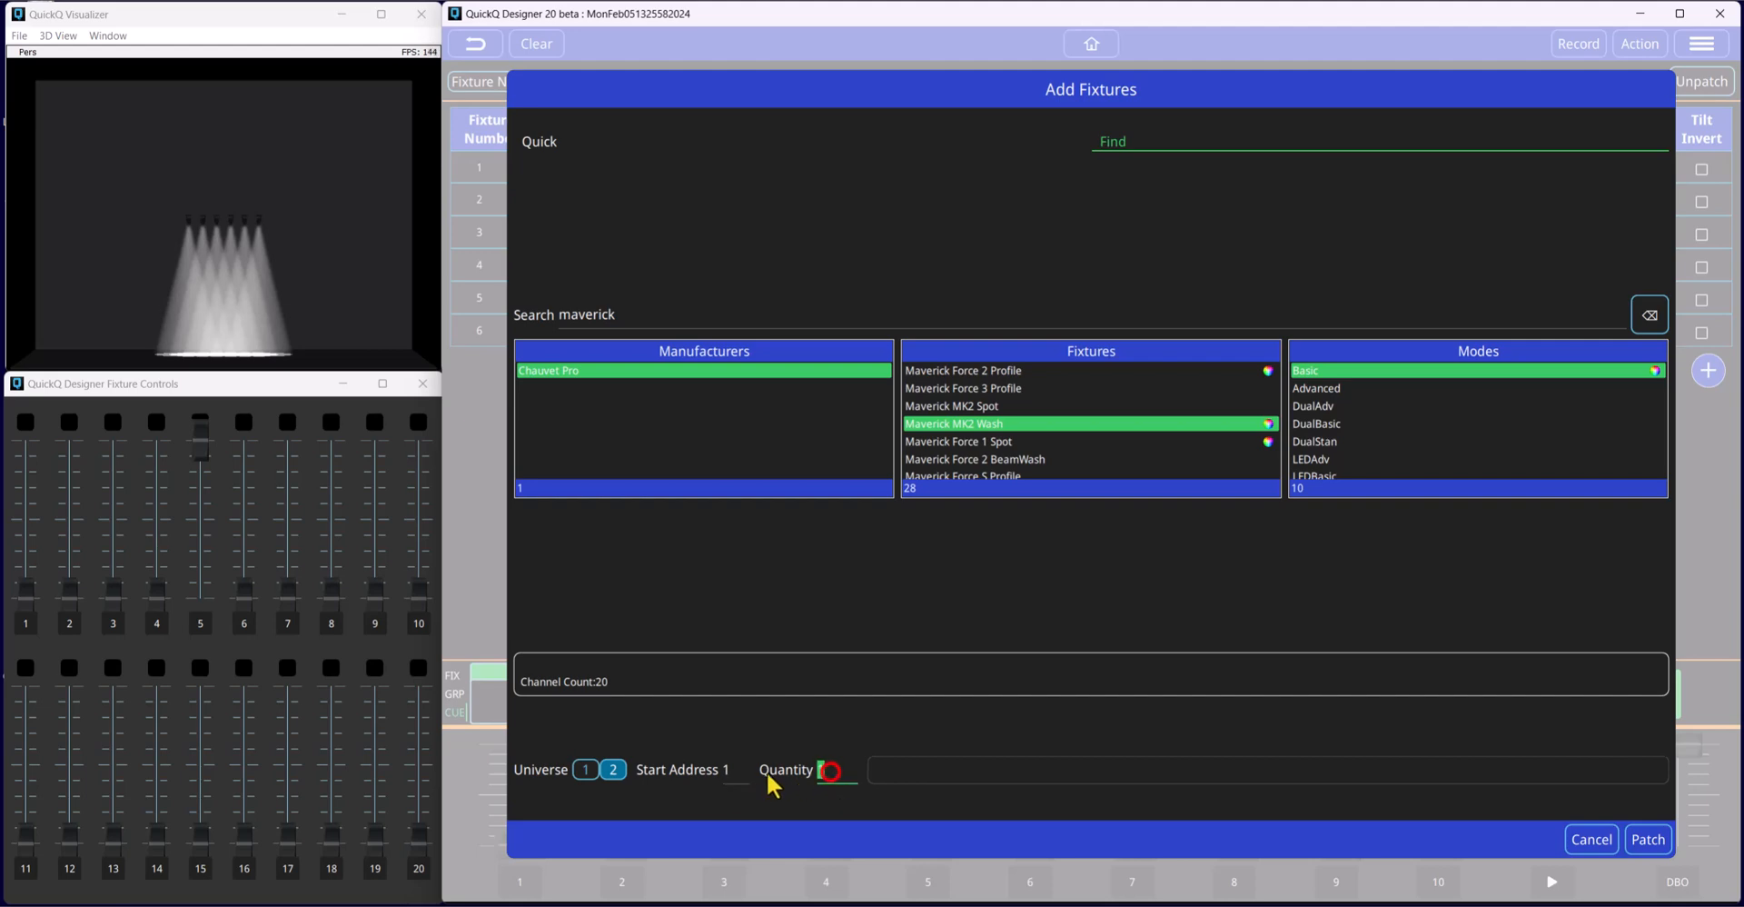
{"action": "type", "text": "6"}
{"action": "left_click", "coordinate": [1659, 838]}
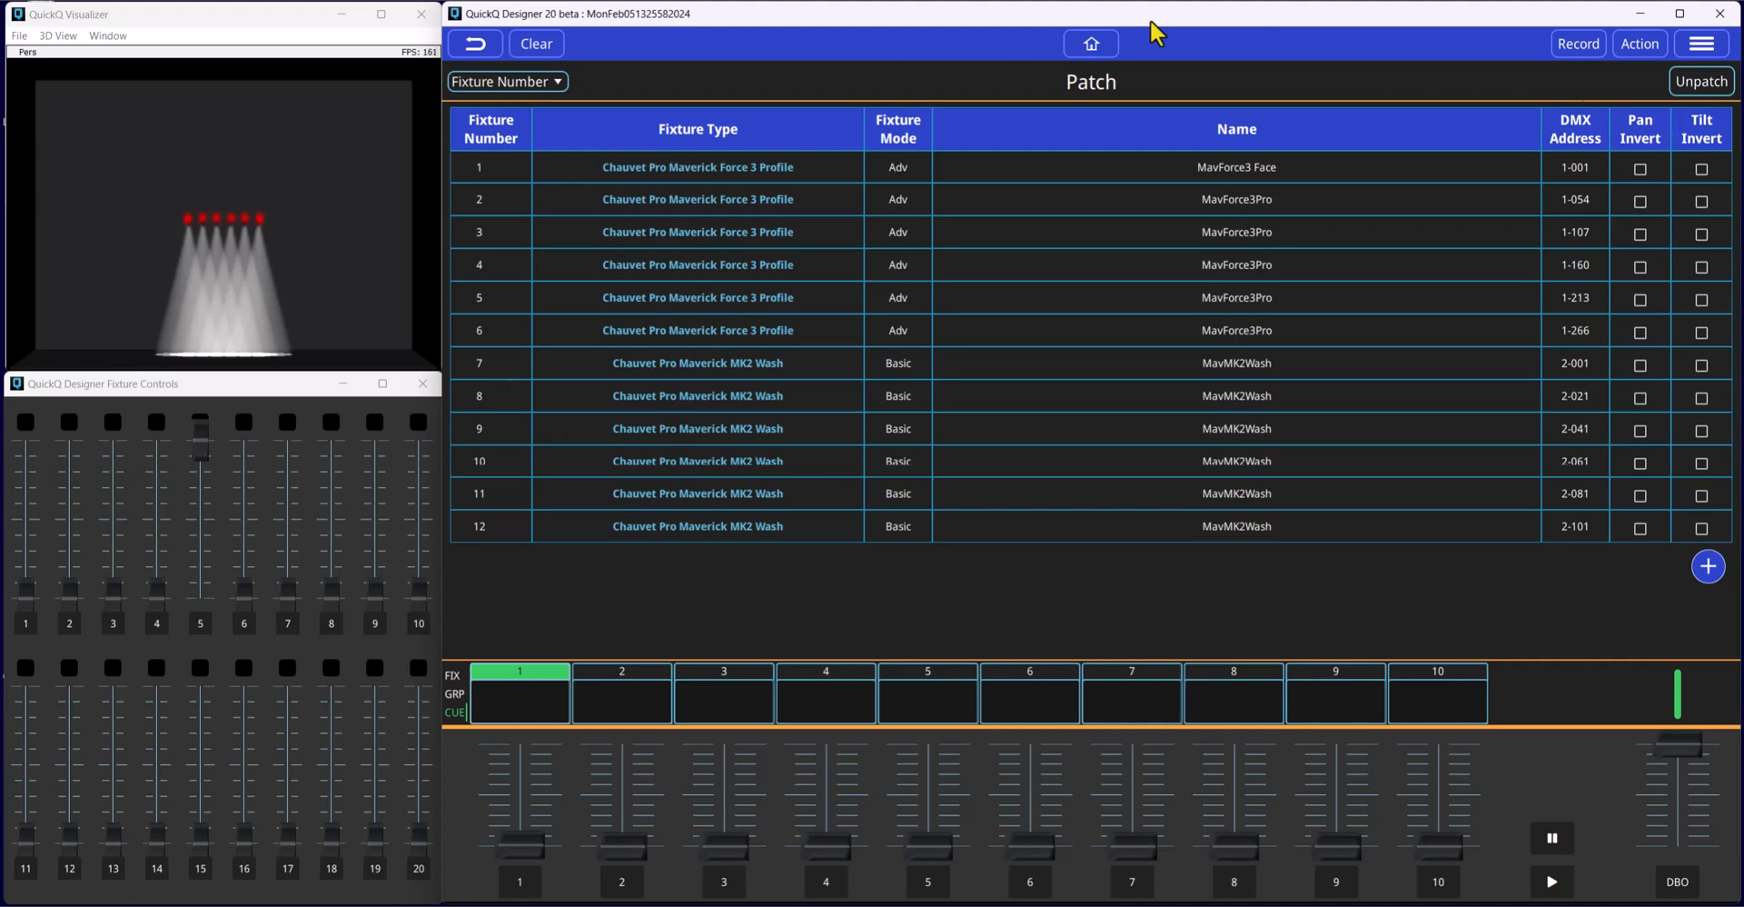
Unlock the layout and place Mav MK 2 Wash fixtures 7 to 12 in a row below the Force 3 group, aligned under fixtures 1 to 6.
{"action": "left_click", "coordinate": [1100, 50]}
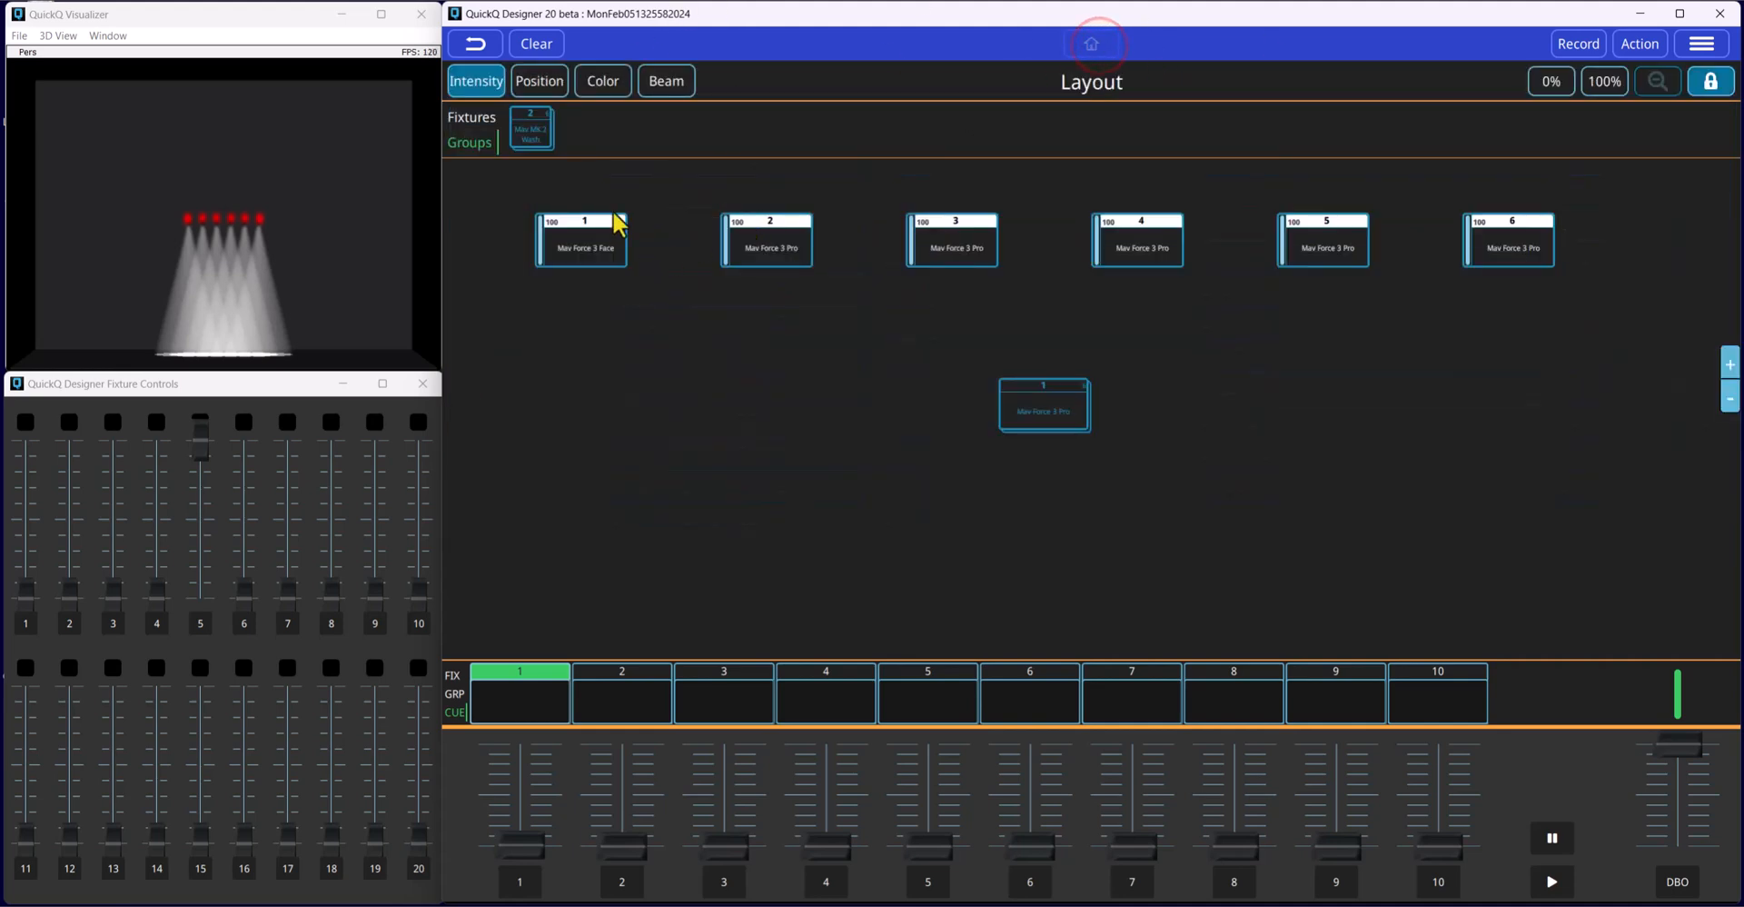
{"action": "left_click", "coordinate": [1713, 81]}
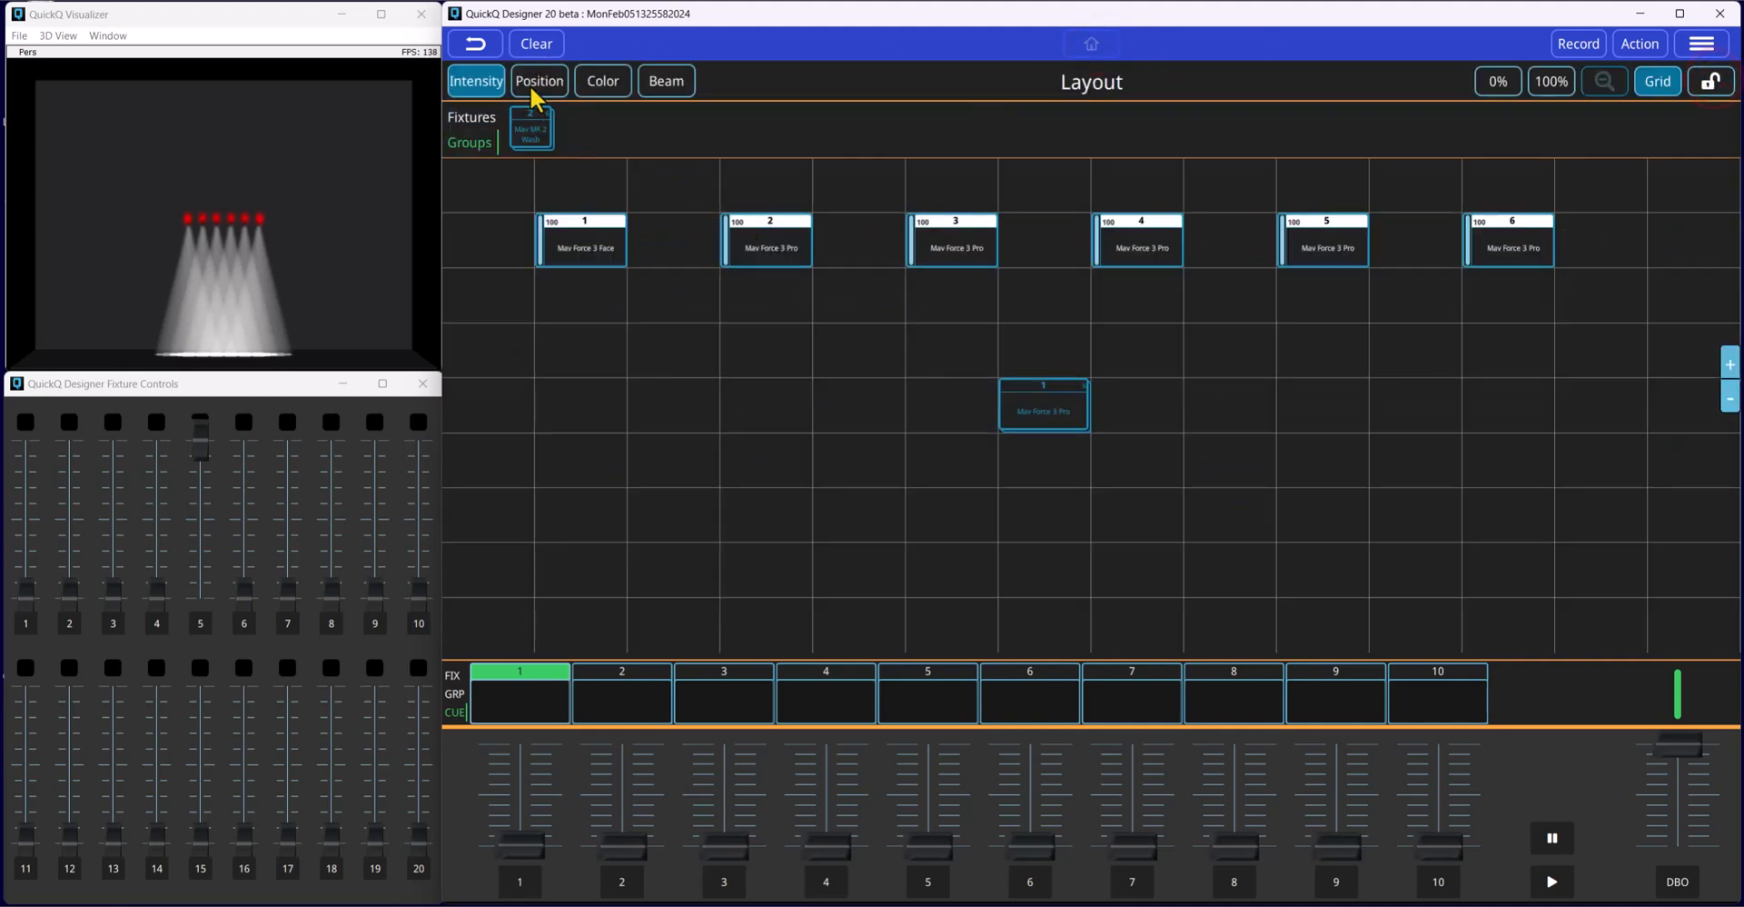
{"action": "left_click", "coordinate": [472, 119]}
{"action": "left_click_drag", "start_coordinate": [534, 127], "coordinate": [595, 519]}
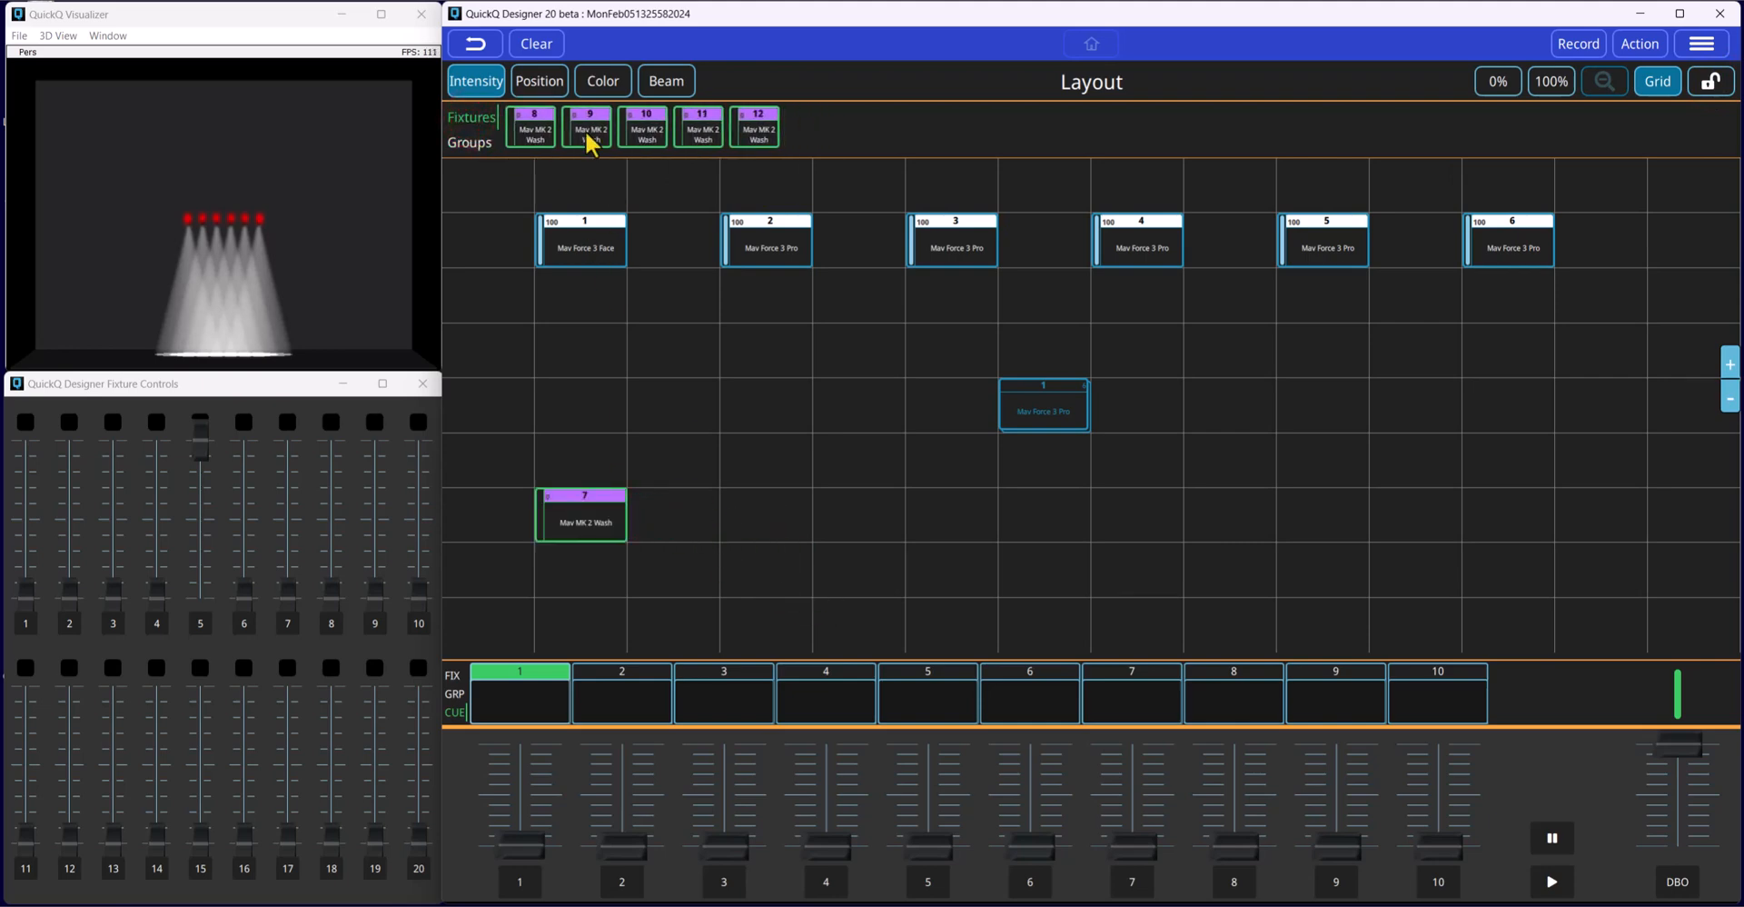
{"action": "left_click_drag", "start_coordinate": [527, 136], "coordinate": [958, 513]}
{"action": "left_click_drag", "start_coordinate": [531, 132], "coordinate": [1149, 514]}
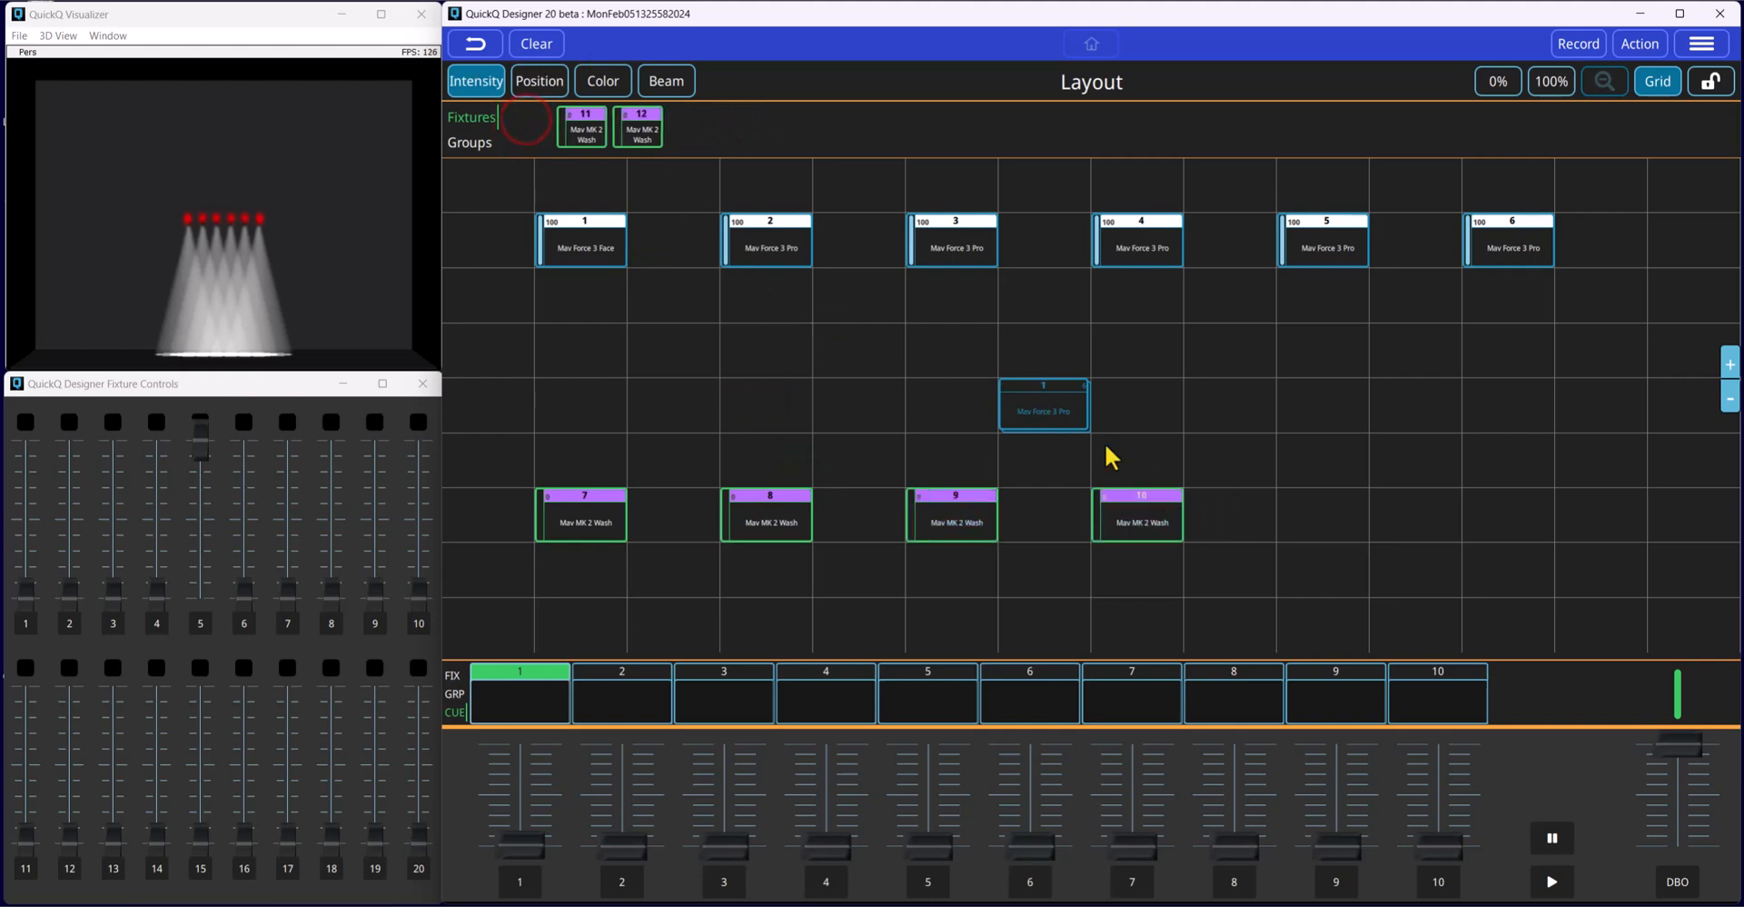
{"action": "left_click_drag", "start_coordinate": [539, 136], "coordinate": [1335, 536]}
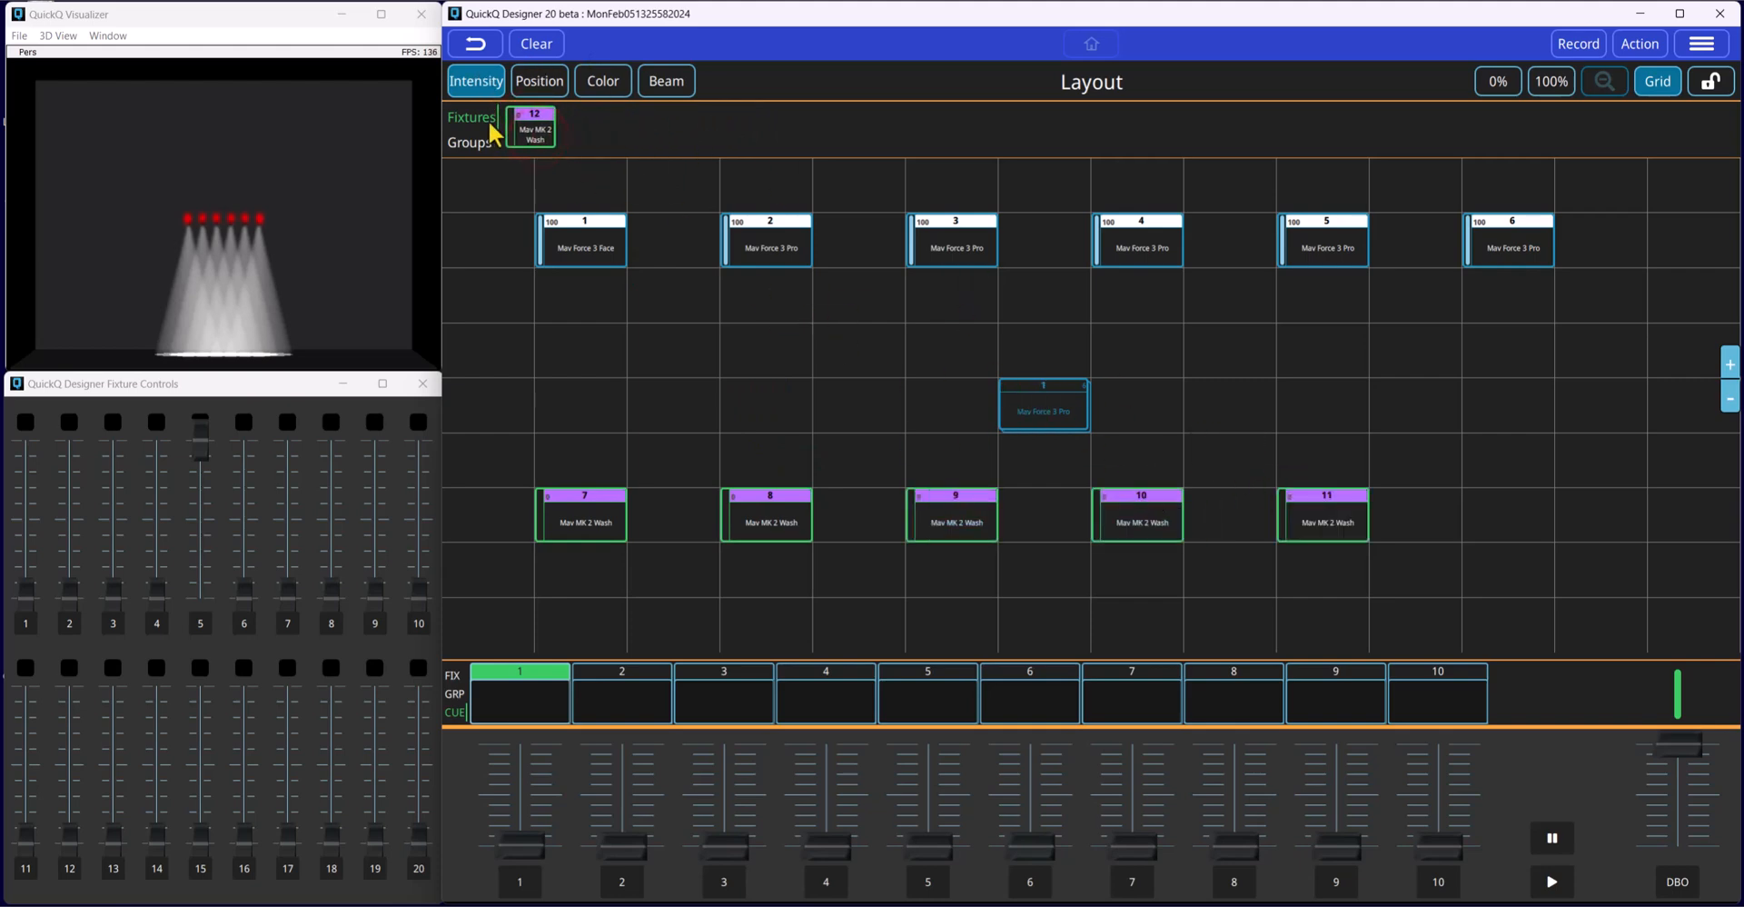
{"action": "left_click_drag", "start_coordinate": [587, 127], "coordinate": [1511, 520]}
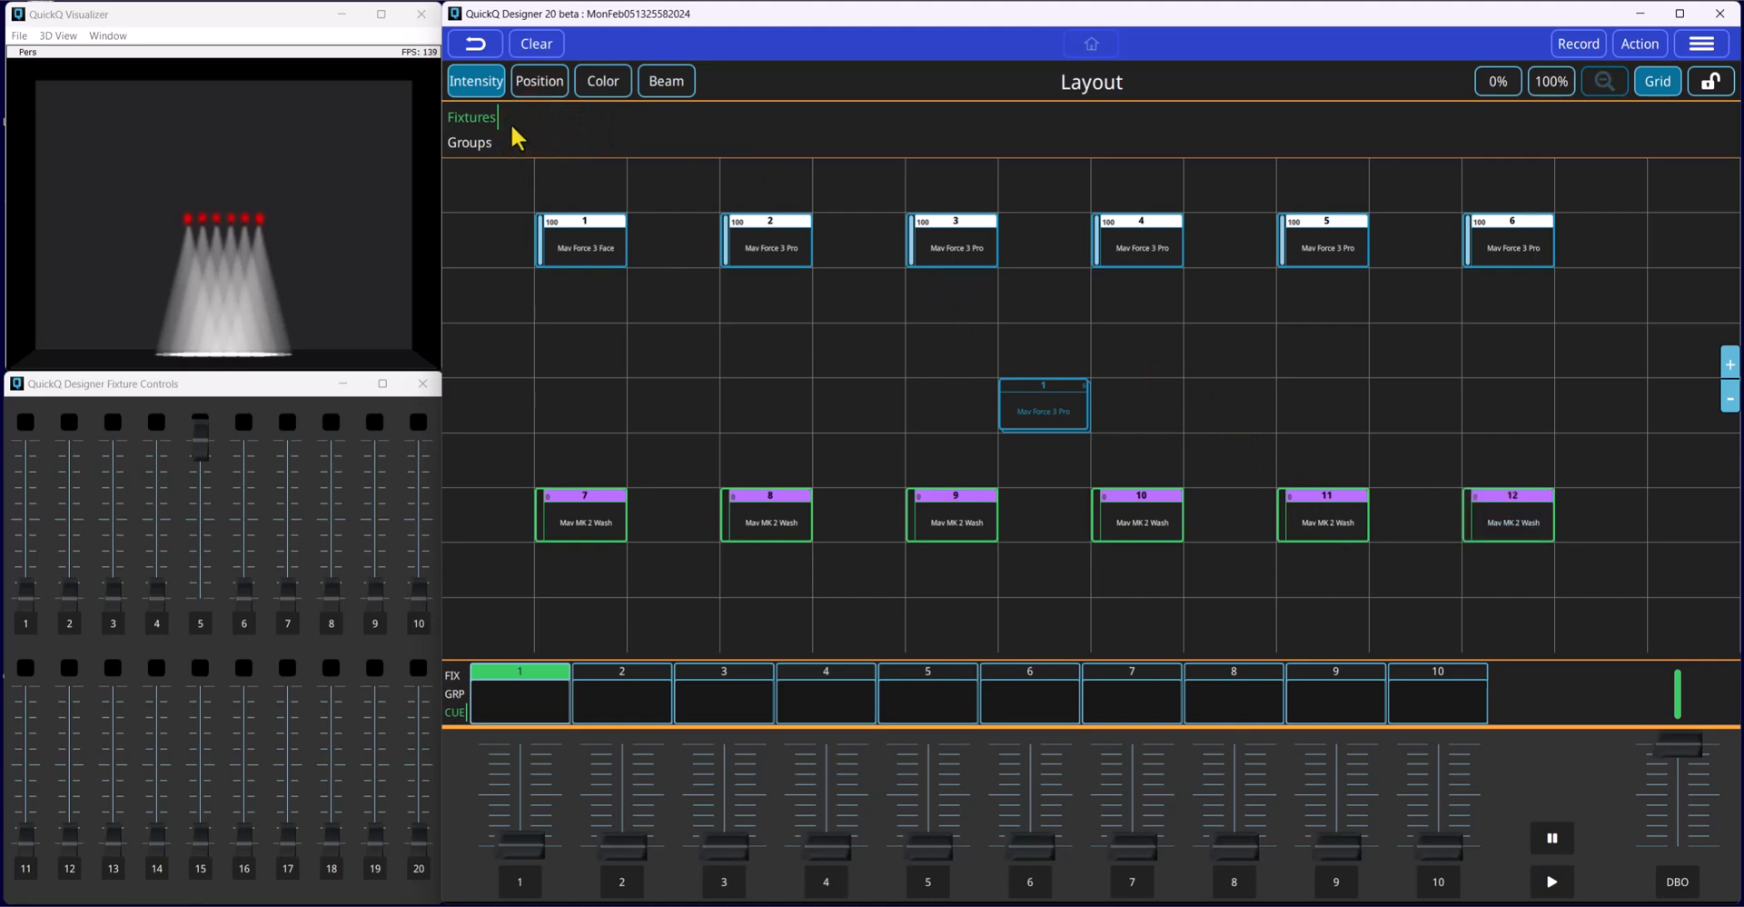
Place the Mav MK 2 Wash group centrally below the wash fixture row and lock the layout.
{"action": "left_click", "coordinate": [473, 144]}
{"action": "left_click_drag", "start_coordinate": [532, 128], "coordinate": [1051, 631]}
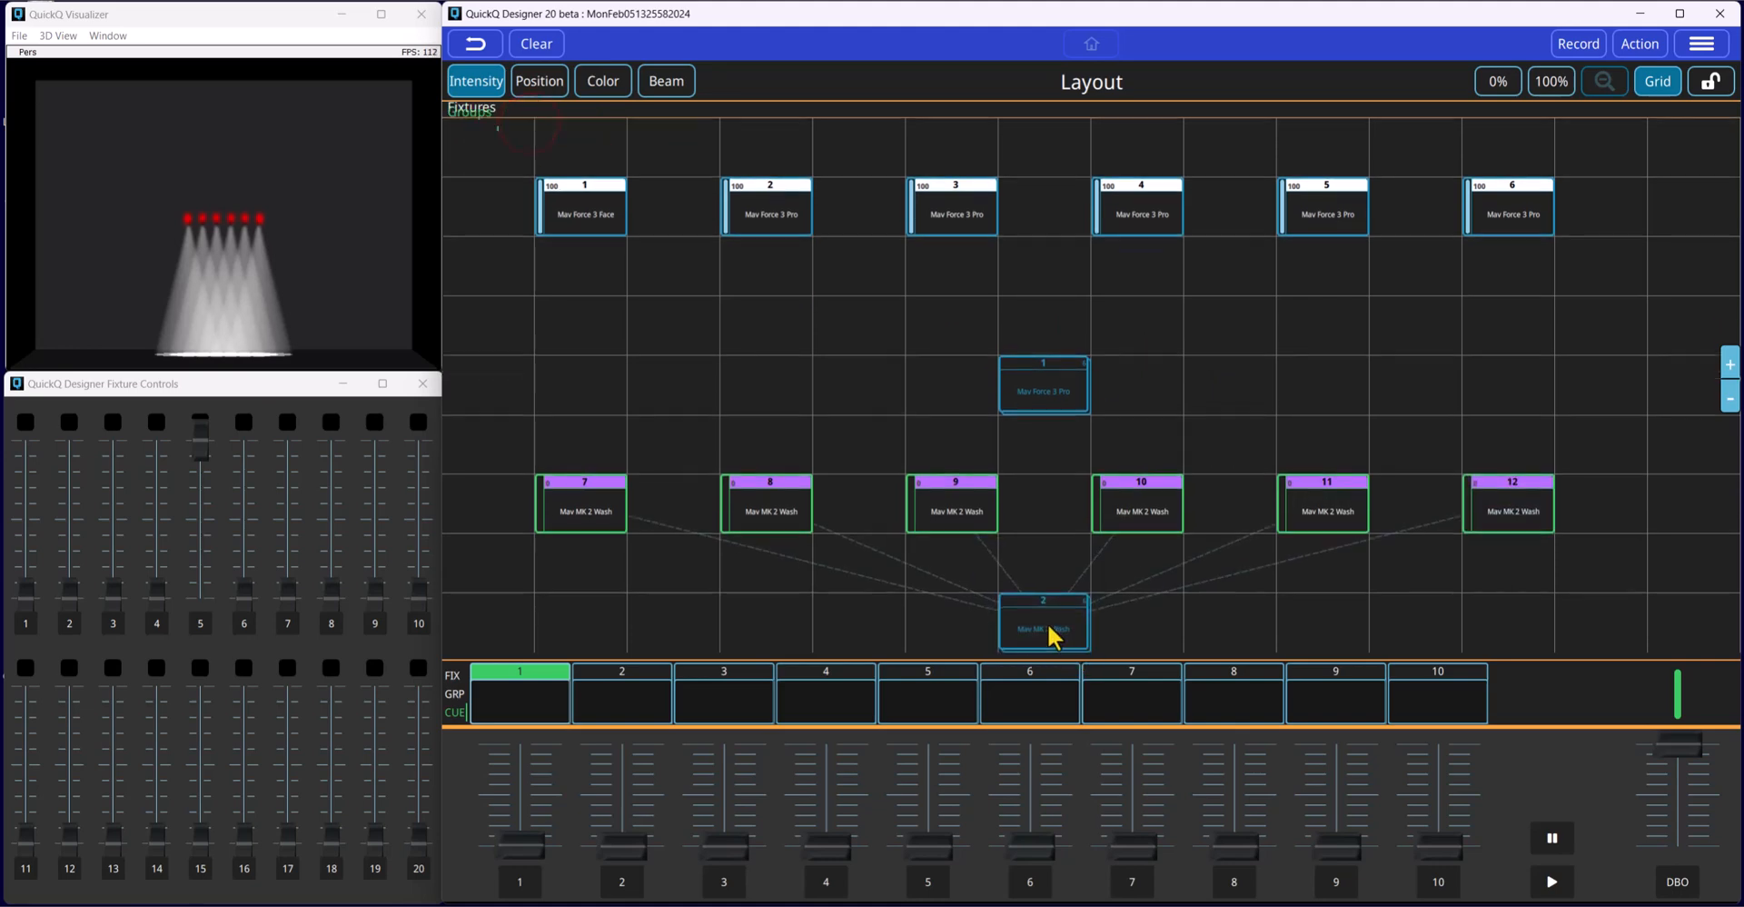
{"action": "left_click", "coordinate": [1711, 81]}
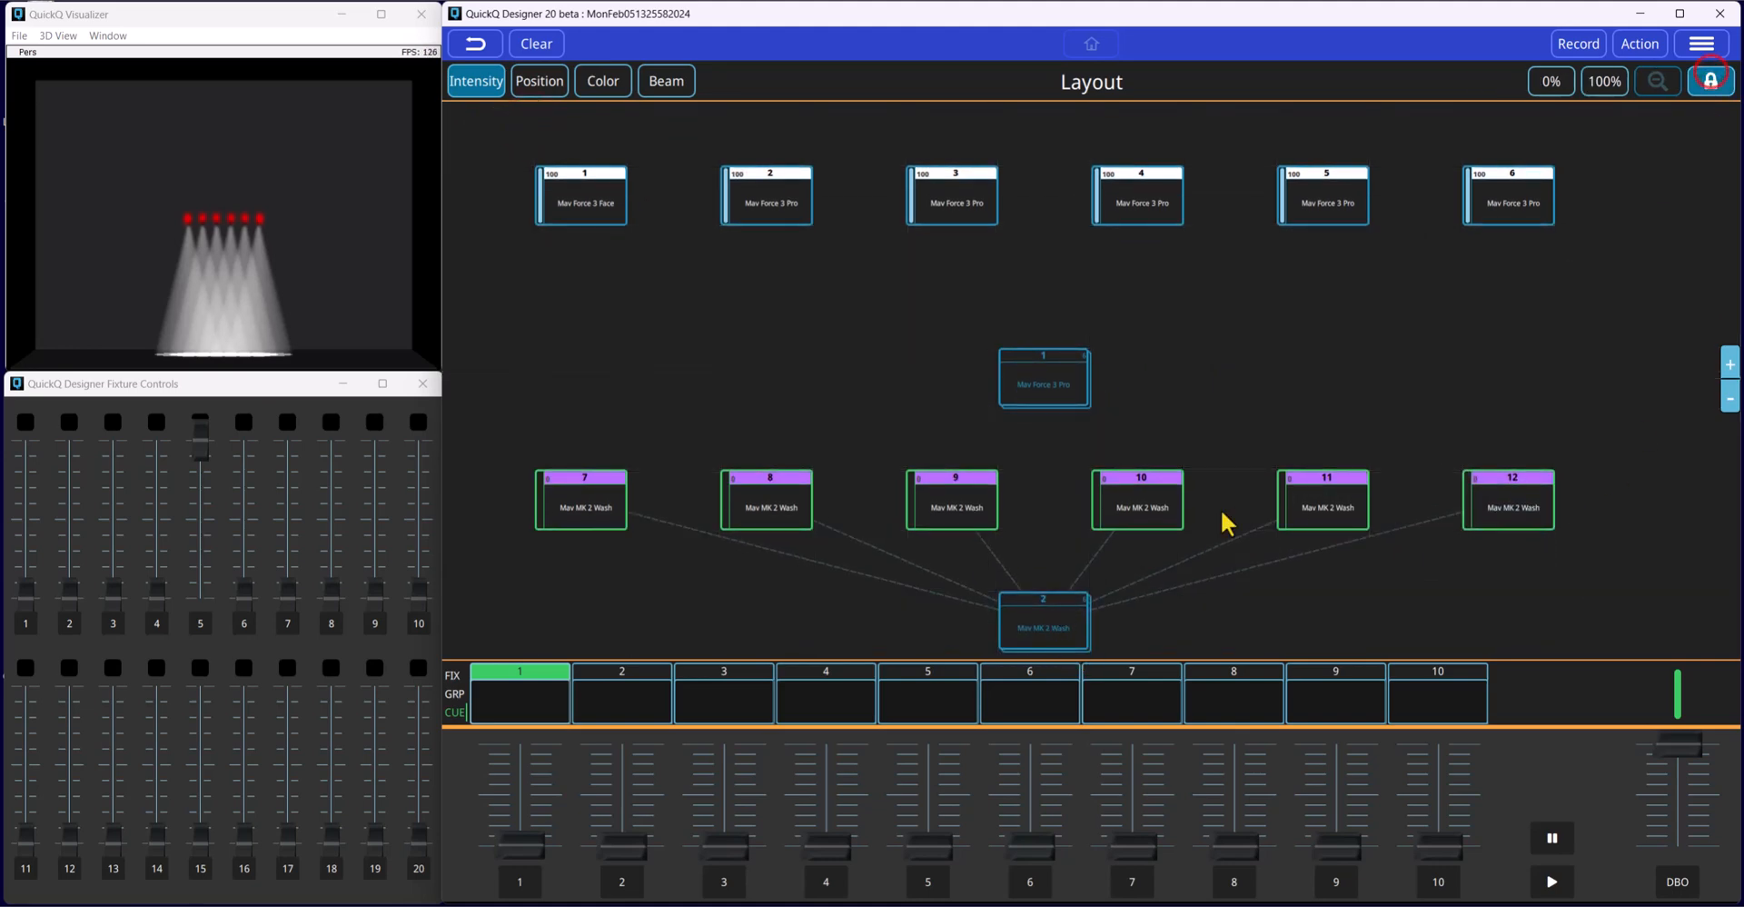
Select the Mav MK 2 Wash group and individual wash fixtures 7 to 9 as a test, clearing all selections and values after each.
{"action": "left_click", "coordinate": [1069, 636]}
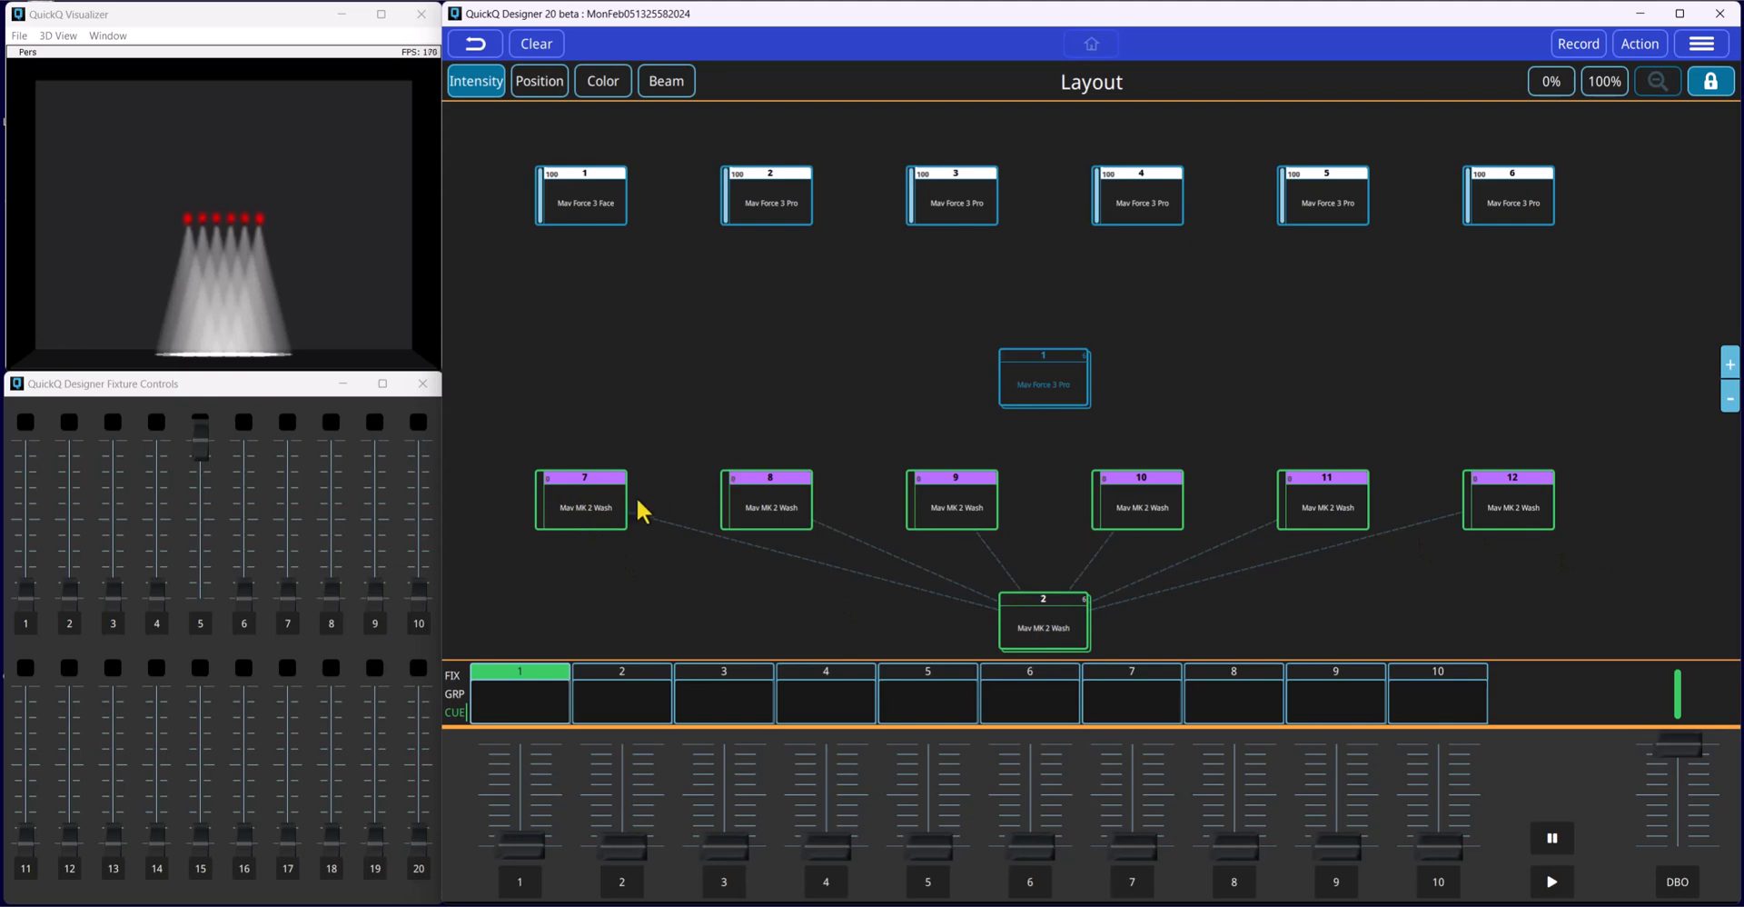
{"action": "left_click", "coordinate": [531, 44]}
{"action": "left_click", "coordinate": [575, 507]}
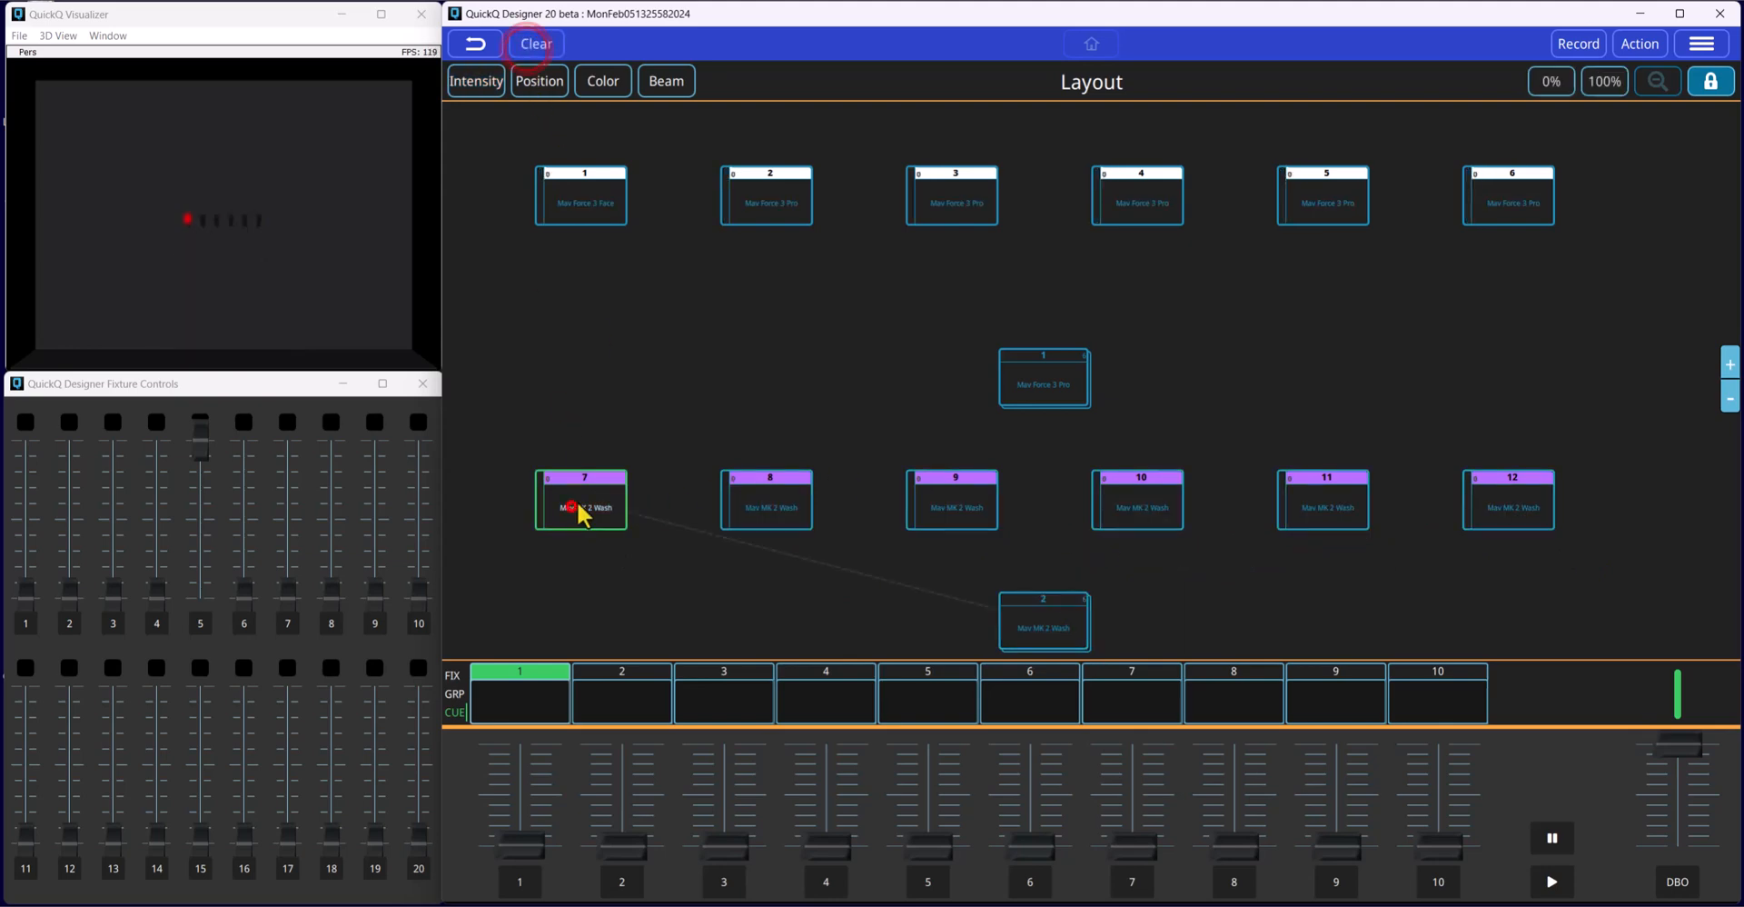
{"action": "left_click", "coordinate": [952, 516]}
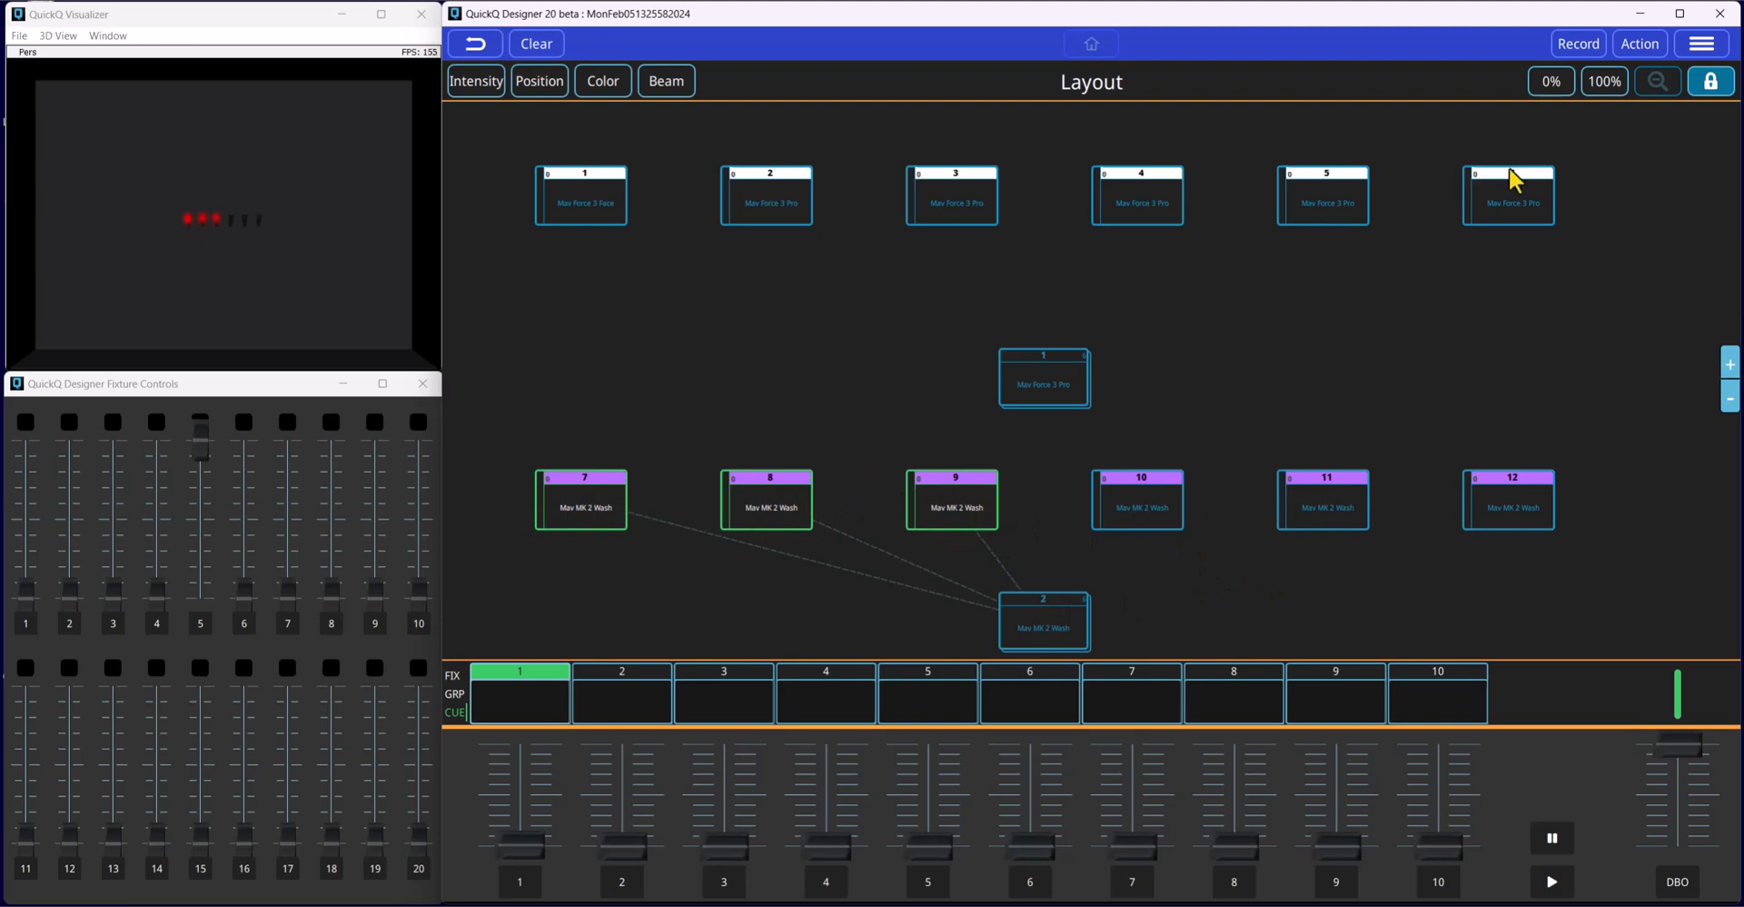
{"action": "left_click", "coordinate": [547, 44]}
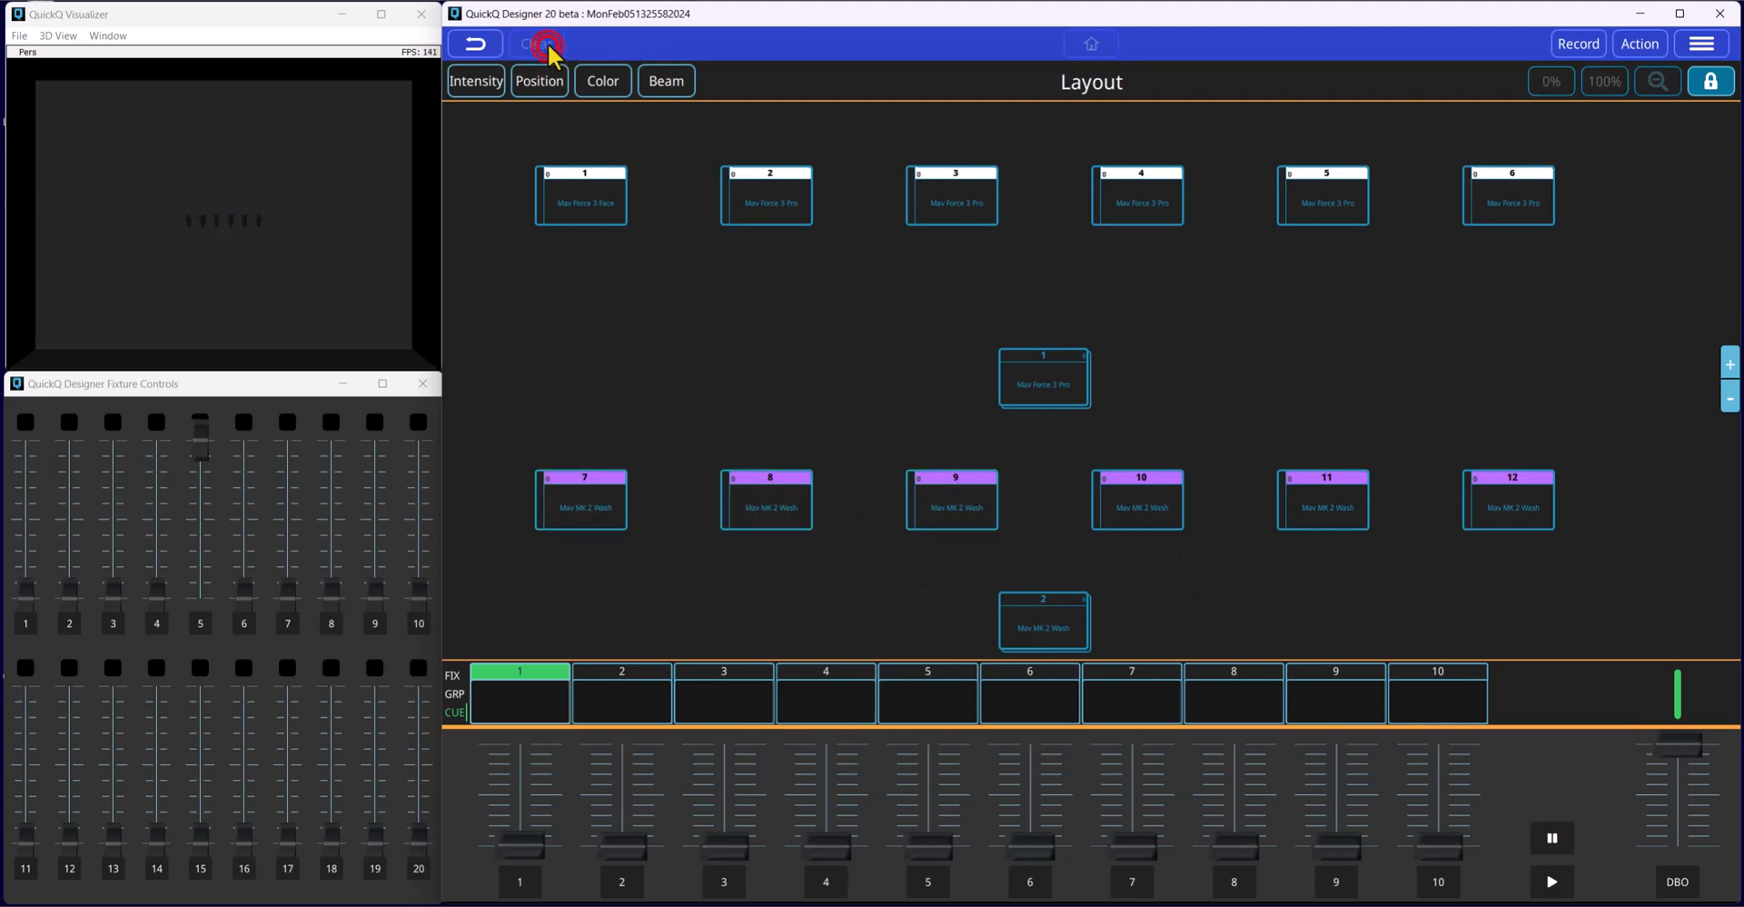